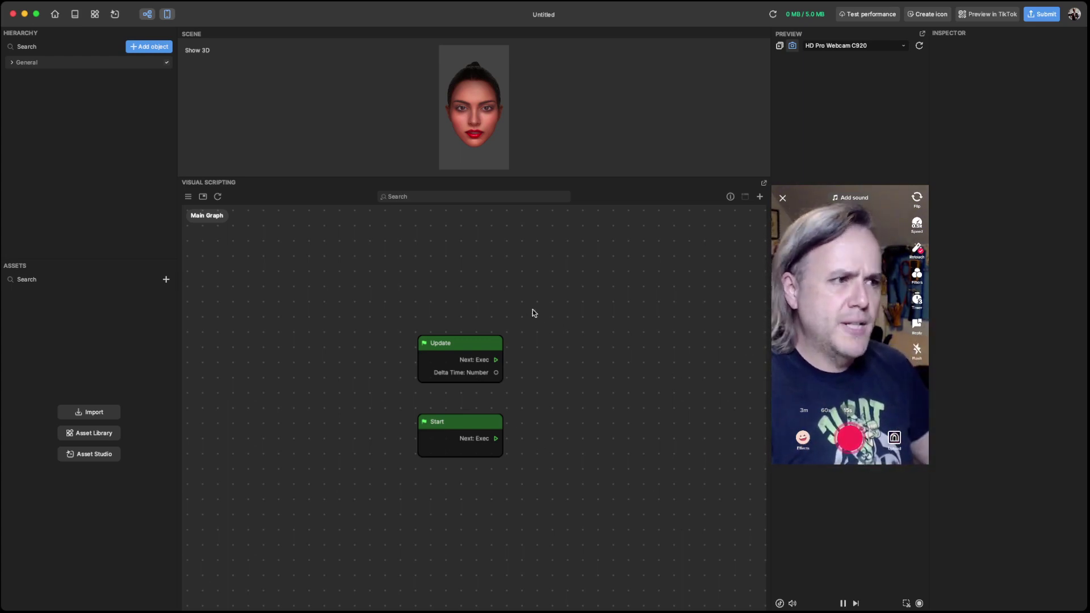
# Marquee-select the Update and Start nodes and delete them, leaving the Main Graph empty
pyautogui.moveTo(532, 310); pyautogui.dragTo(443, 469)
pyautogui.press('BackSpace')
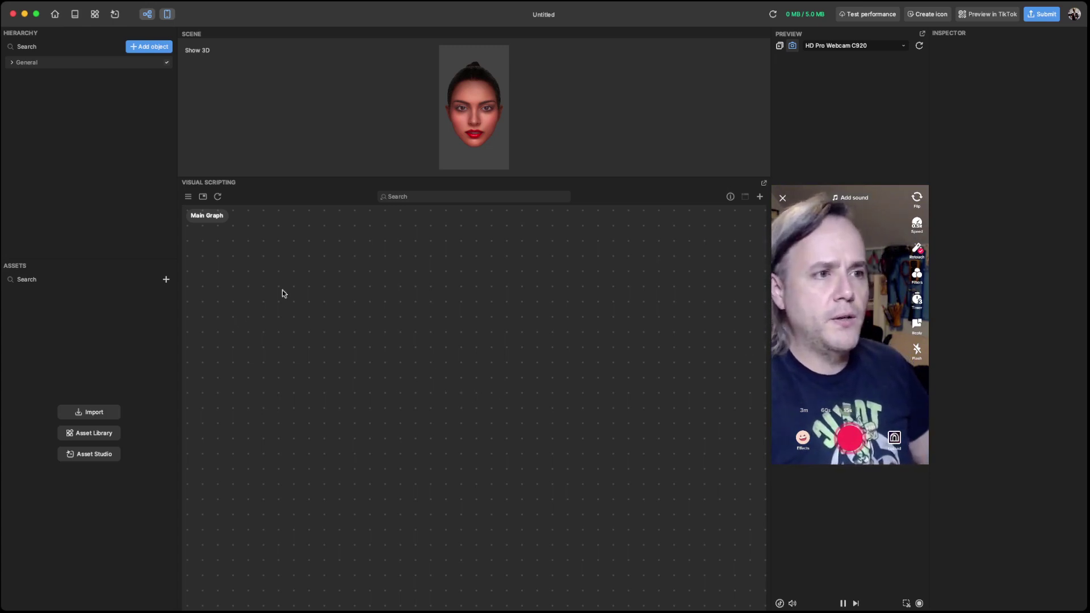
# Import score-digit-0.png through score-digit-9.png together as a texture sequence
pyautogui.click(167, 279)
pyautogui.moveTo(250, 270)
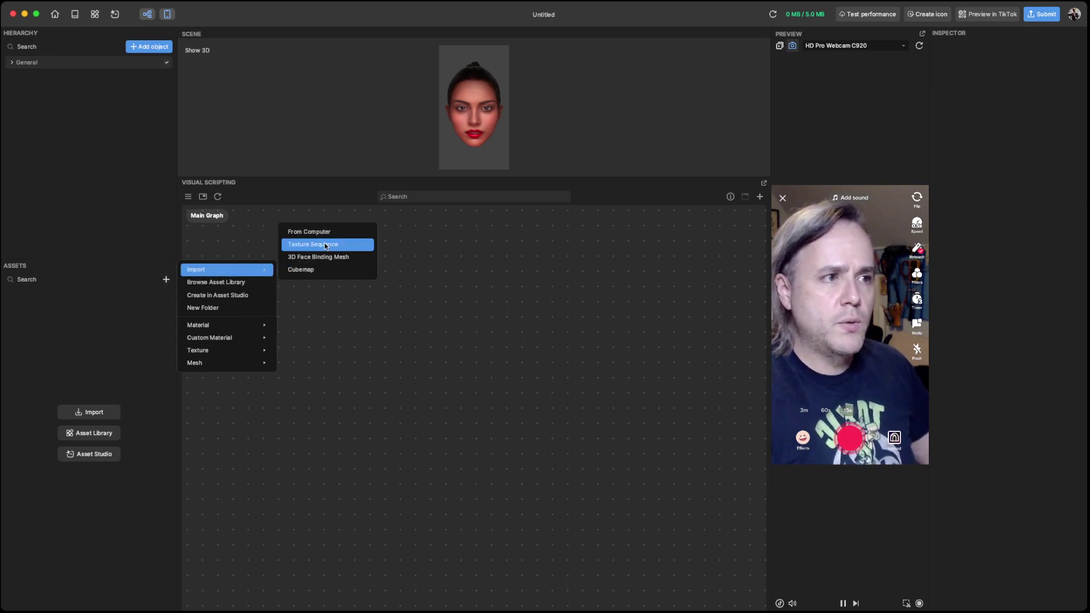
pyautogui.press('Return')
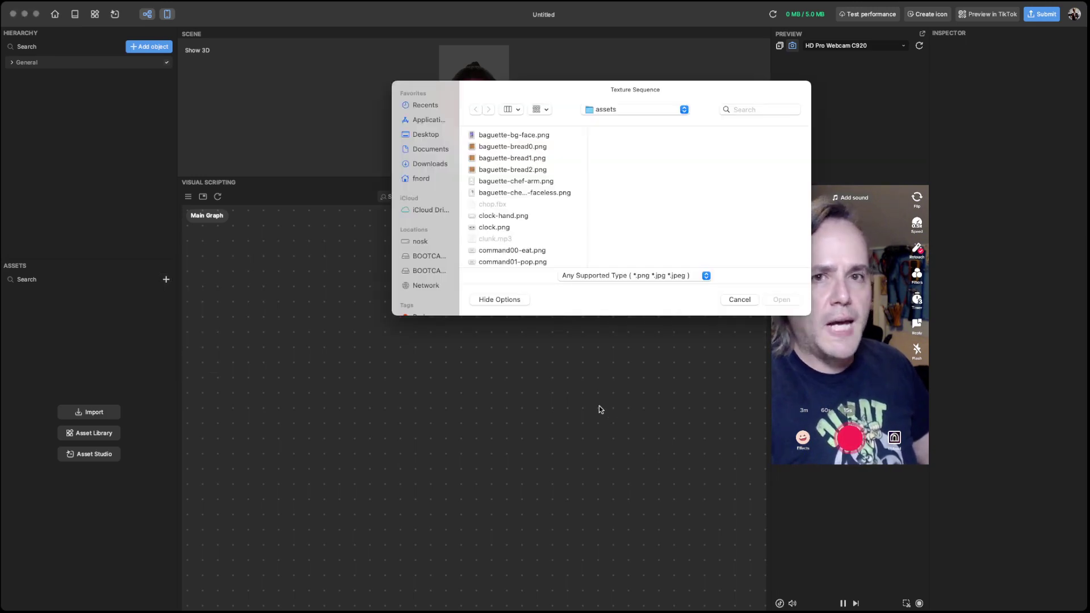
pyautogui.scroll(-1, 523, 223)
pyautogui.scroll(-15, 523, 224)
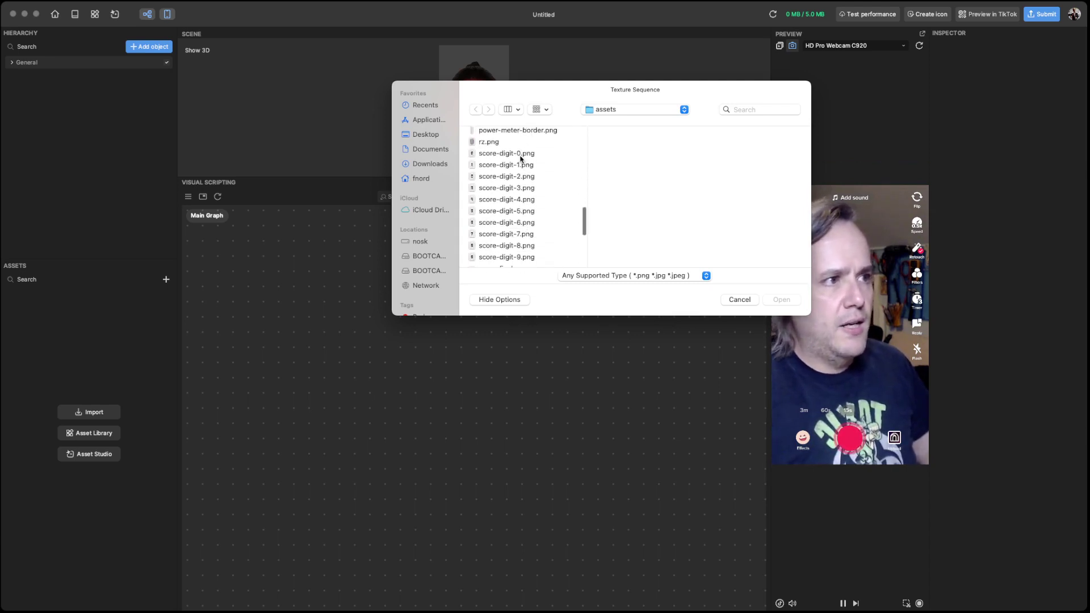
pyautogui.click(522, 153)
pyautogui.keyDown('shift'); pyautogui.click(529, 258); pyautogui.keyUp('shift')
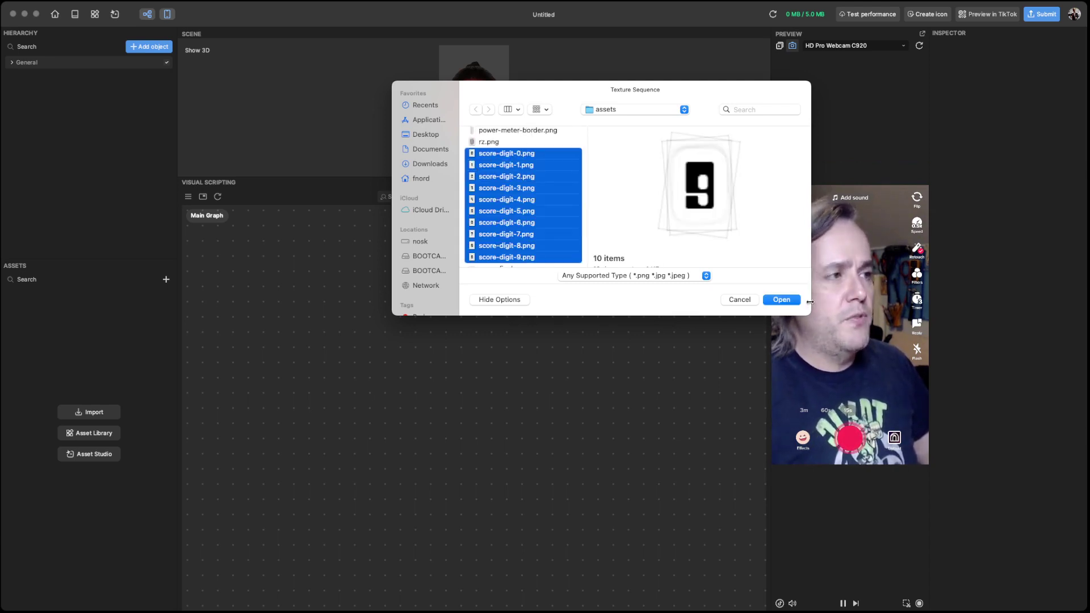
pyautogui.click(781, 299)
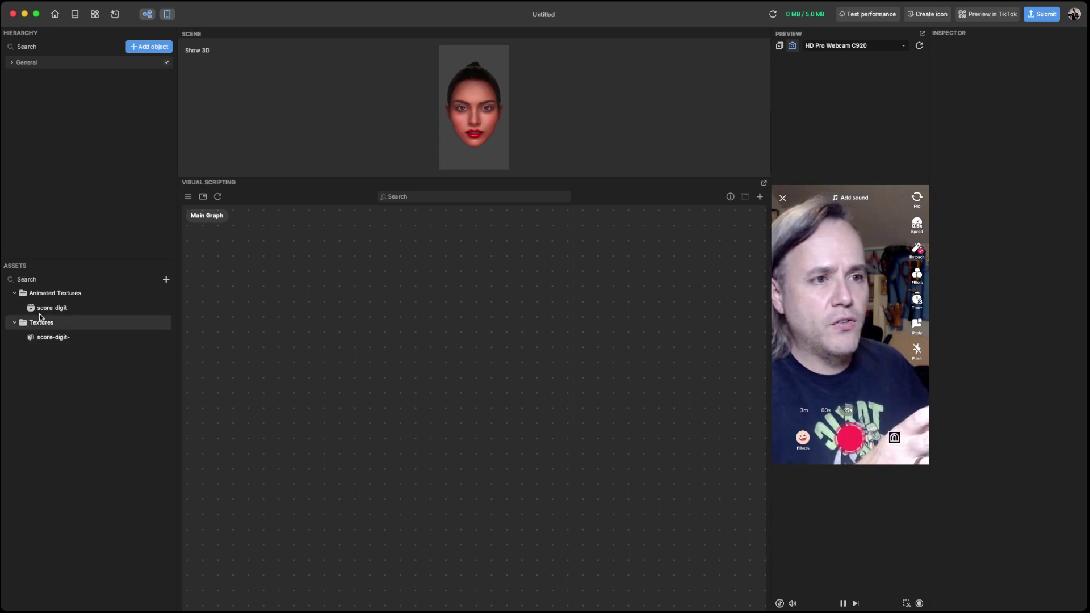
# Inspect the 50 x 70 score-digit- texture, keep compression Automatic, and expand Advanced Settings
pyautogui.click(69, 337)
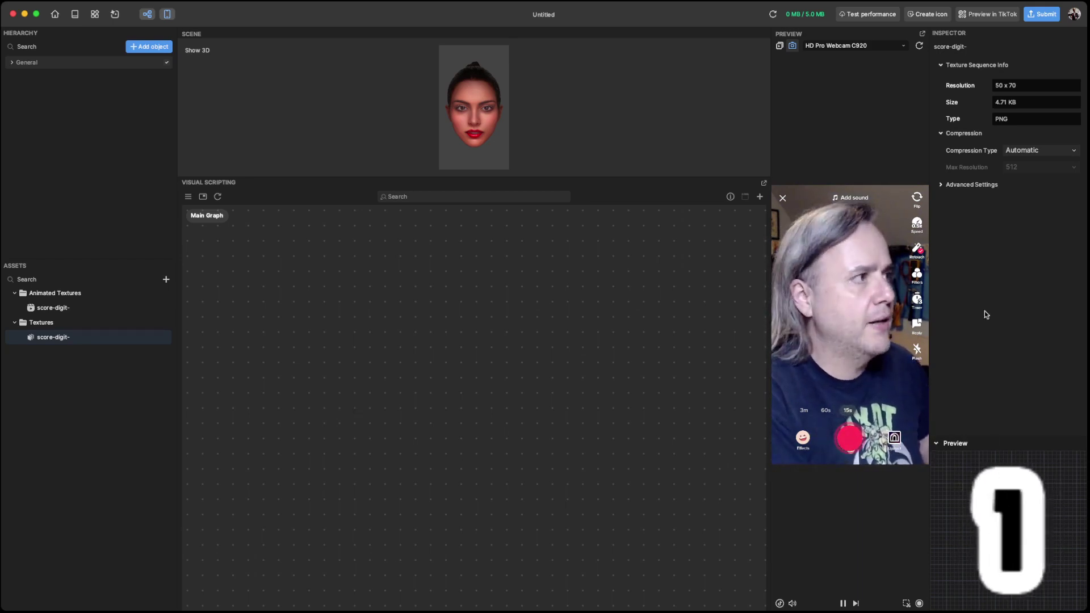
pyautogui.click(1019, 152)
pyautogui.click(968, 165)
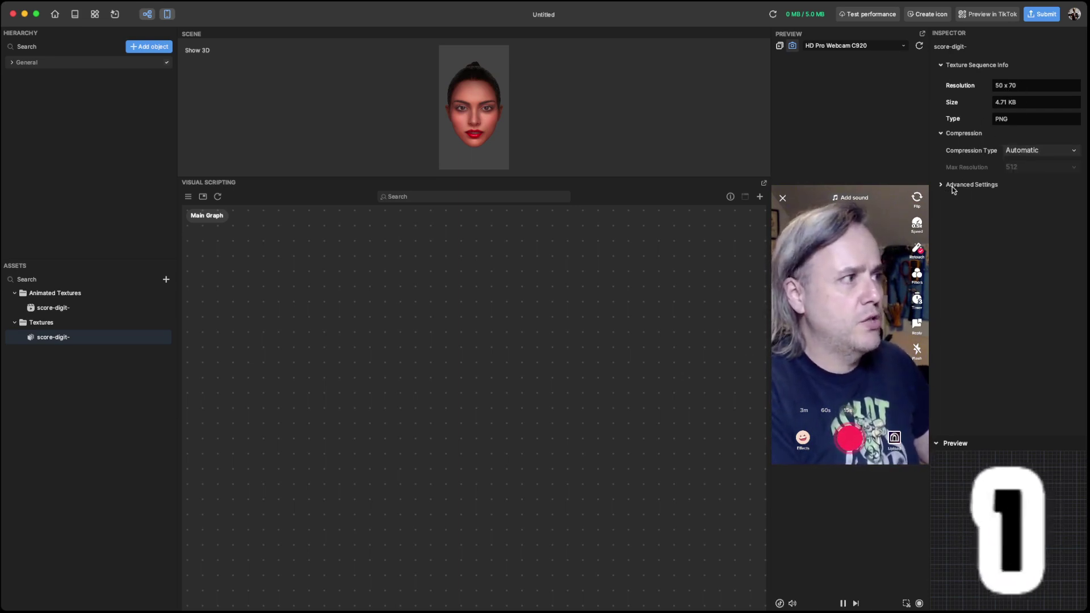
pyautogui.click(951, 185)
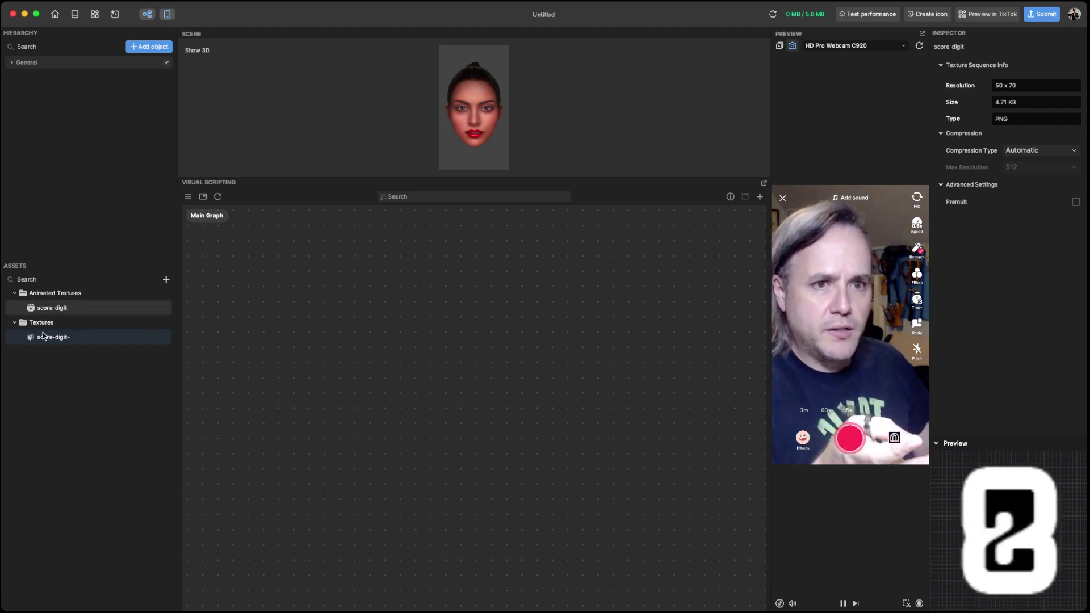
# Select the score-digit- animated texture and confirm score-digit- as its Texture
pyautogui.click(67, 311)
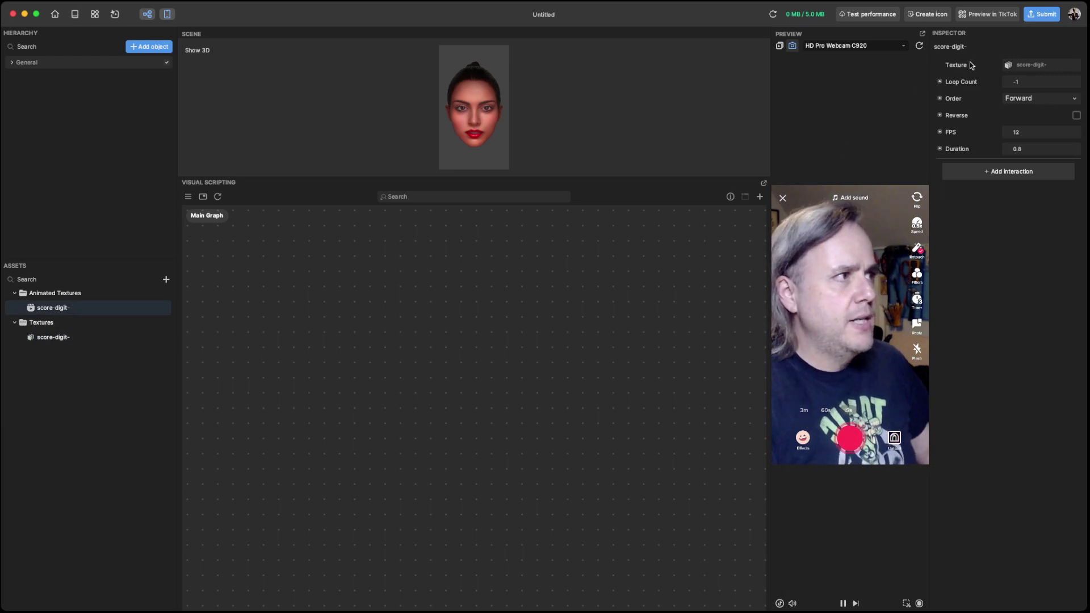
pyautogui.click(1038, 64)
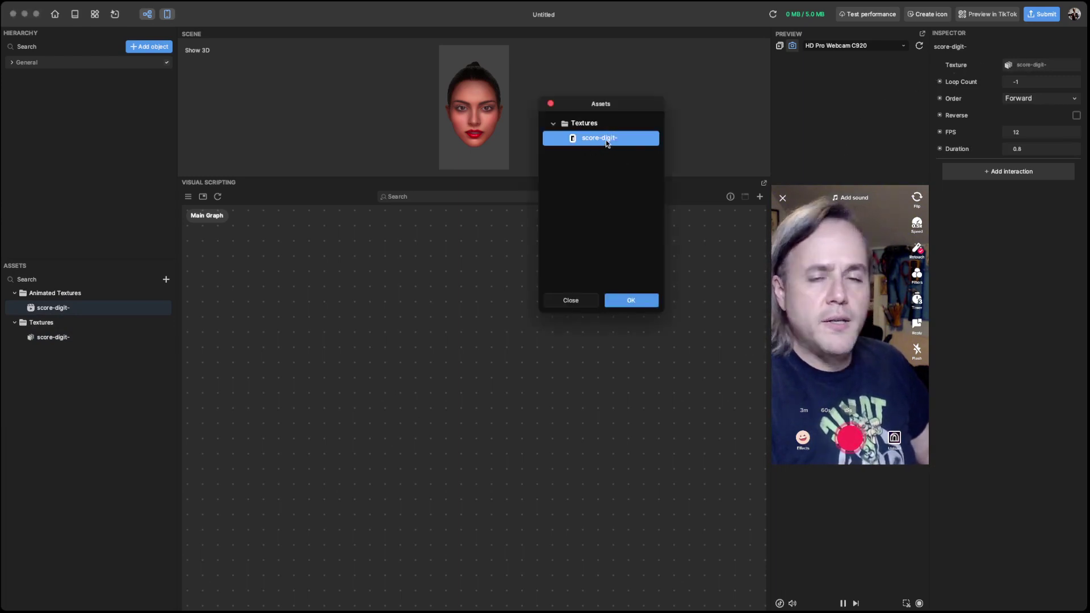
pyautogui.click(629, 300)
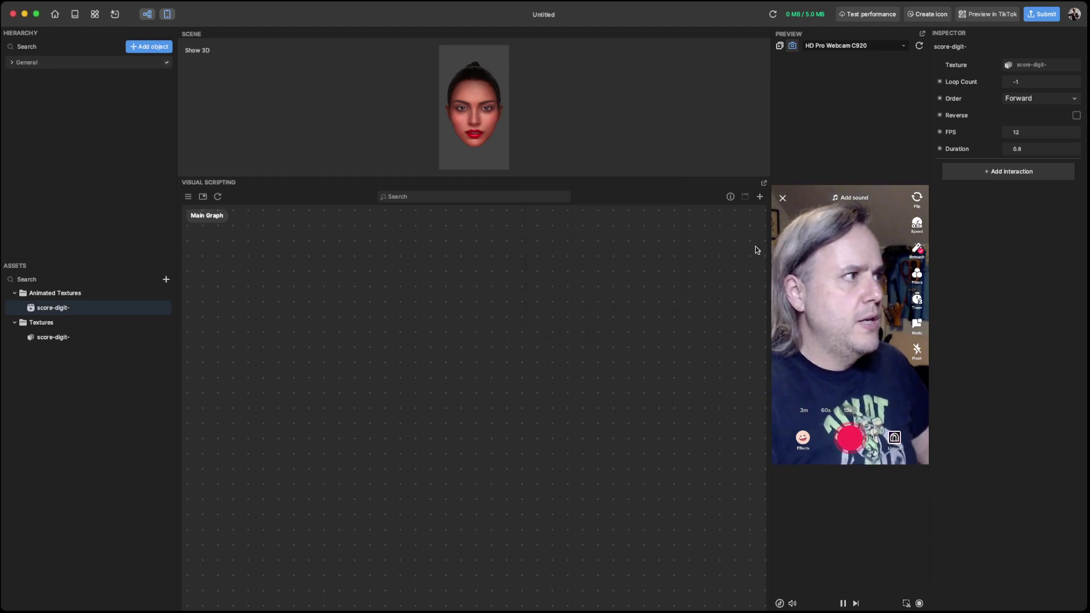
# Review the Loop Count options and value, leaving Loop Count at -1
pyautogui.click(939, 82)
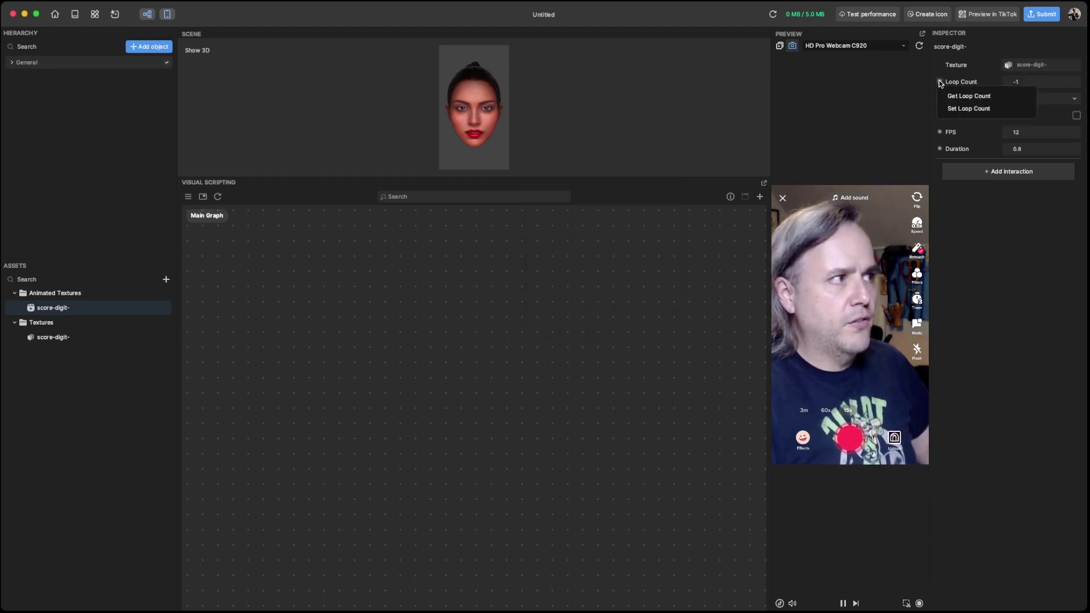
pyautogui.click(1043, 116)
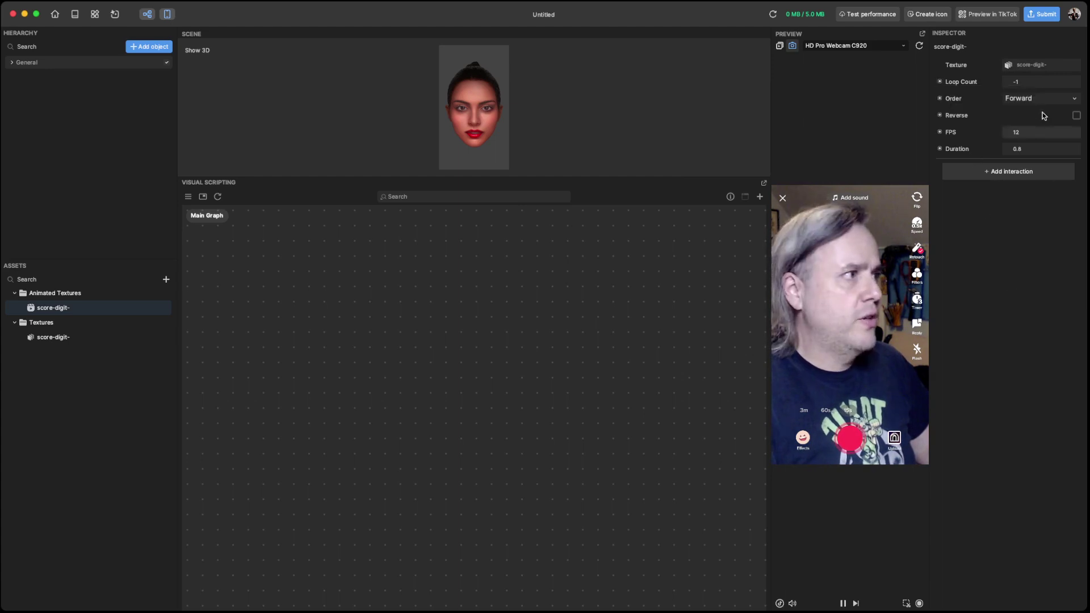
pyautogui.click(1030, 83)
pyautogui.click(1041, 86)
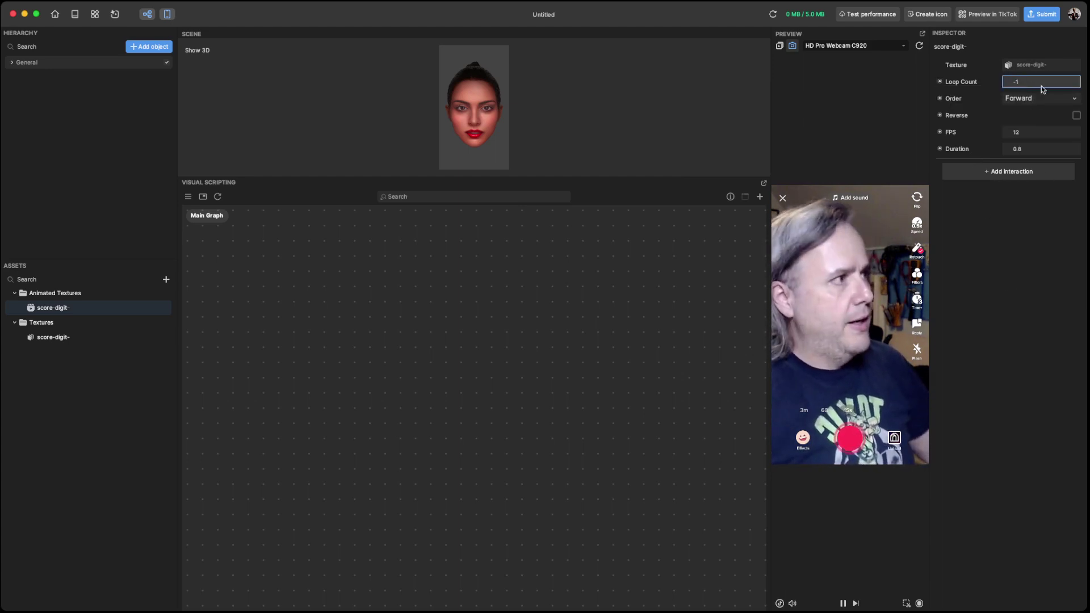
pyautogui.click(1040, 86)
pyautogui.write('0')
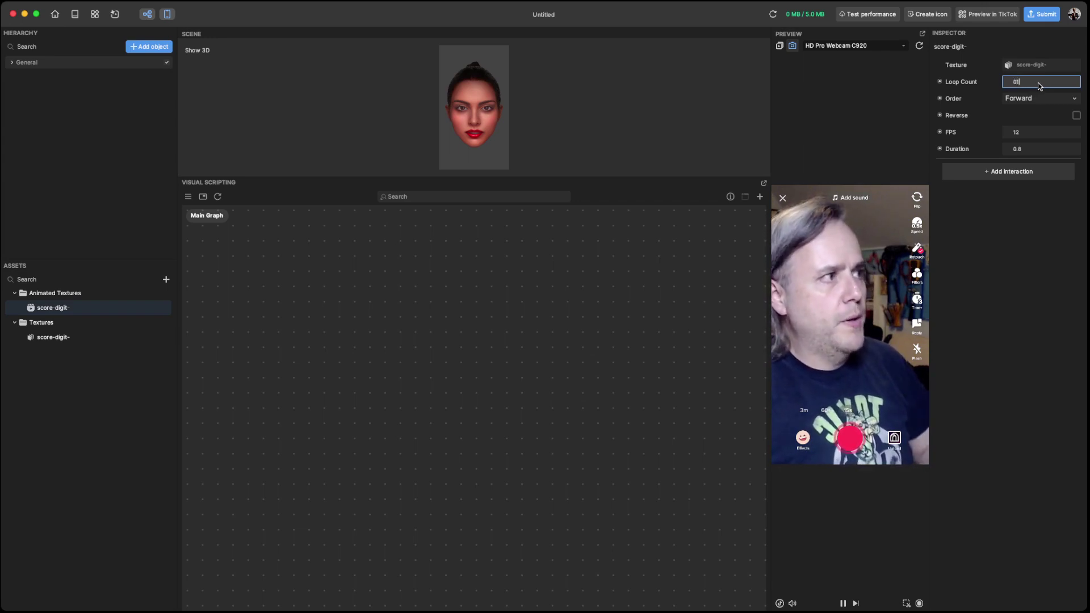
pyautogui.press('Delete')
pyautogui.press('BackSpace')
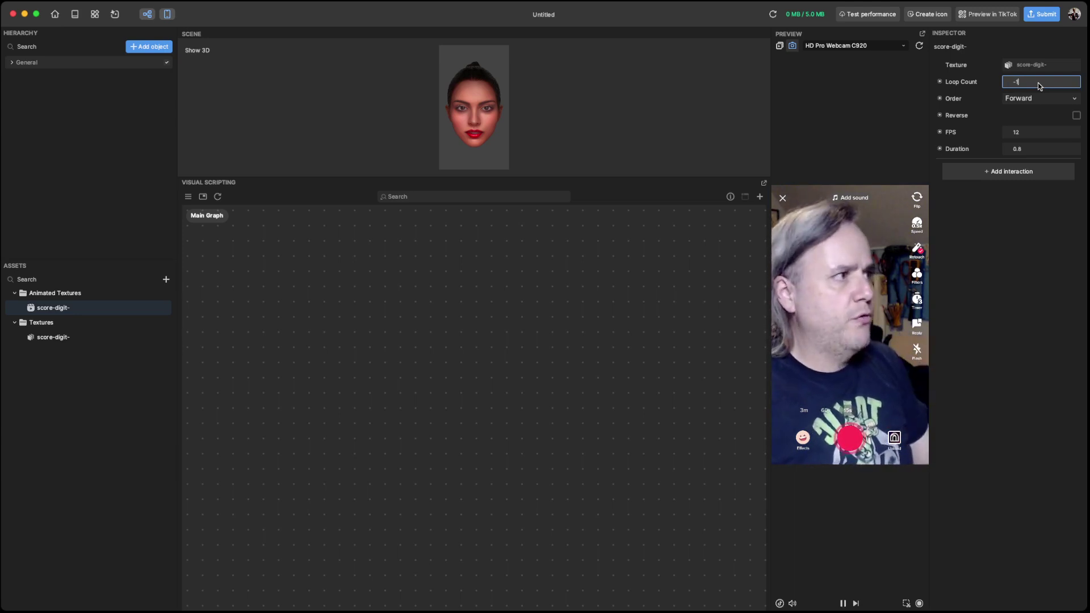
pyautogui.press('Return')
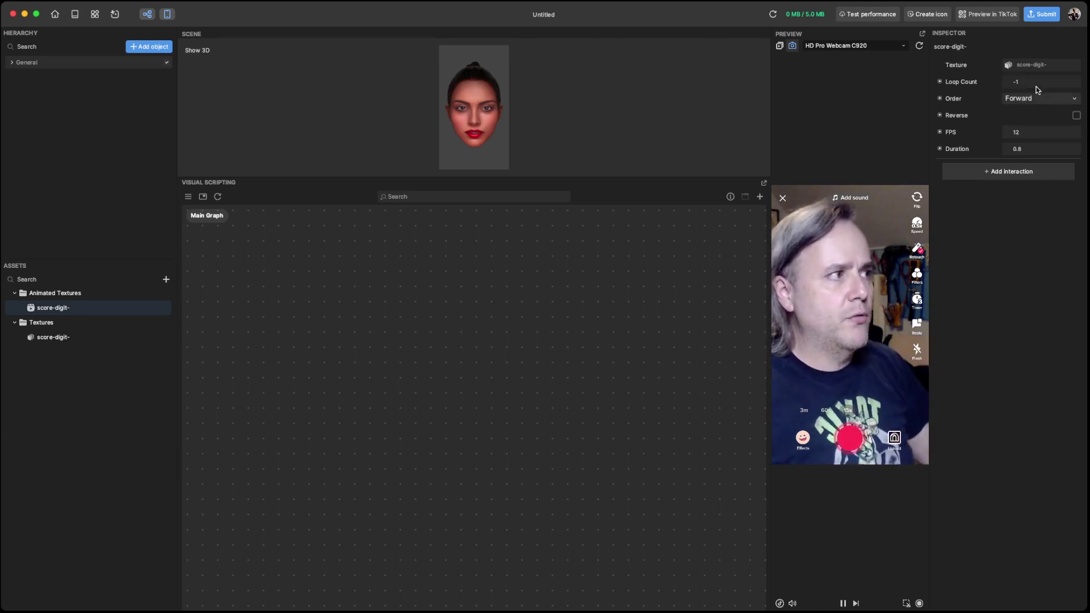
# Keep playback order Forward and commit Duration 0.8 so FPS reads 13
pyautogui.click(1031, 99)
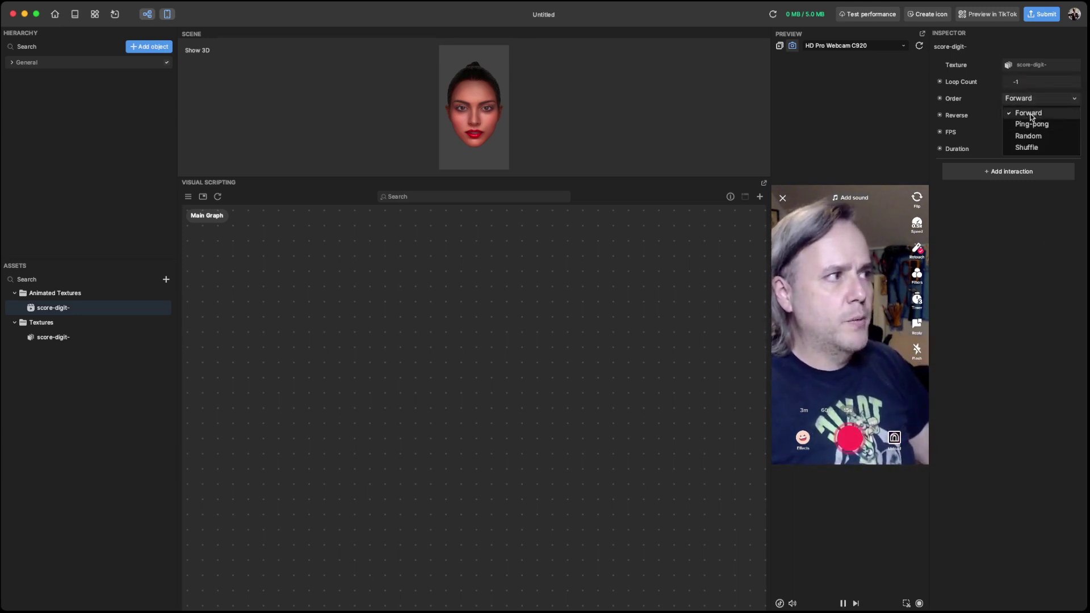
pyautogui.click(1039, 298)
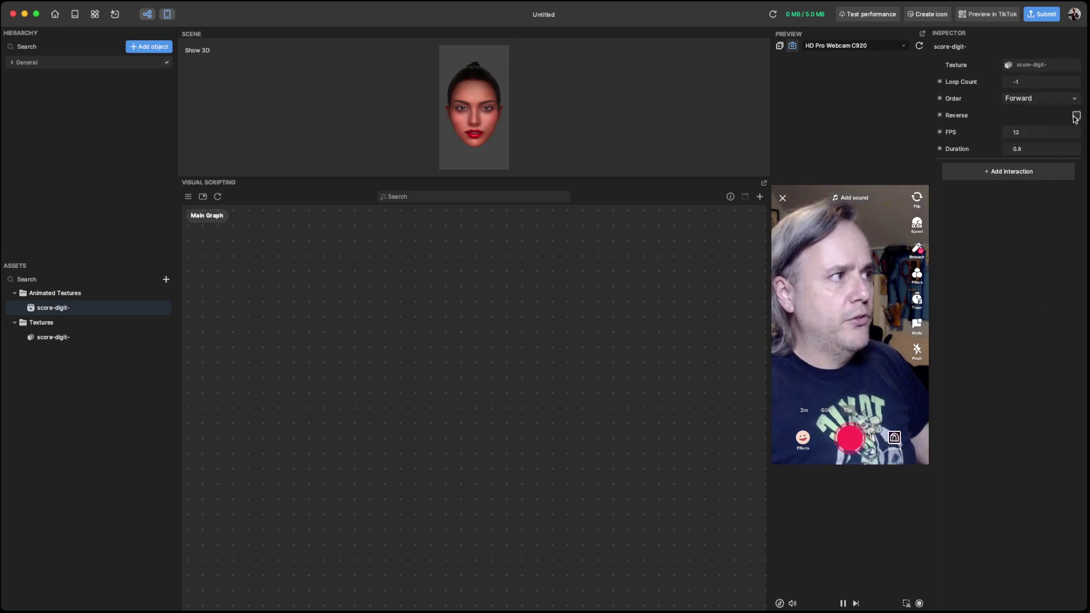
pyautogui.click(1036, 132)
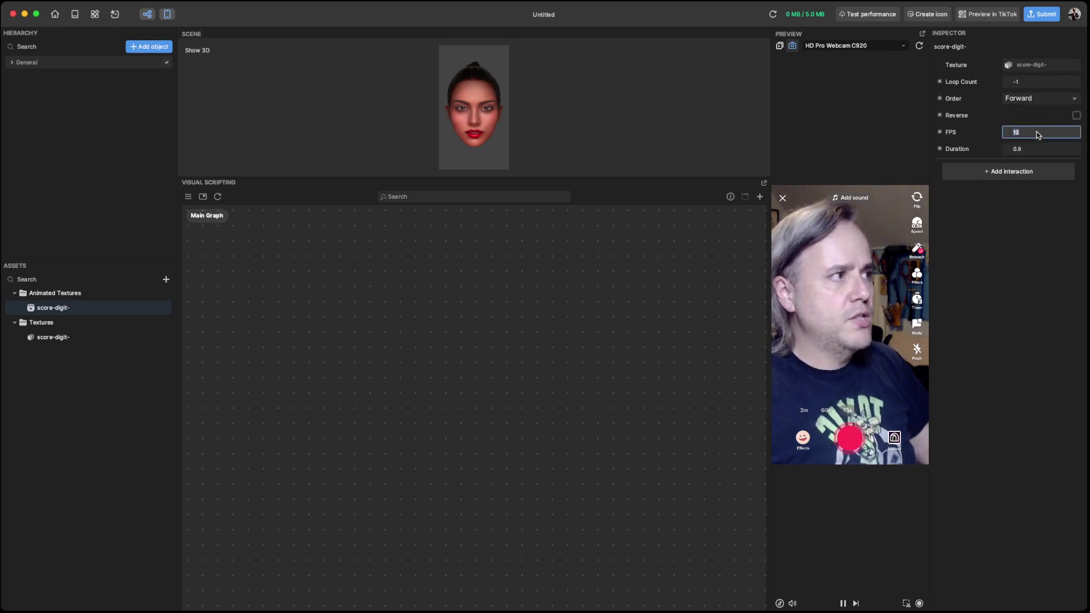
pyautogui.click(1040, 148)
pyautogui.click(1007, 311)
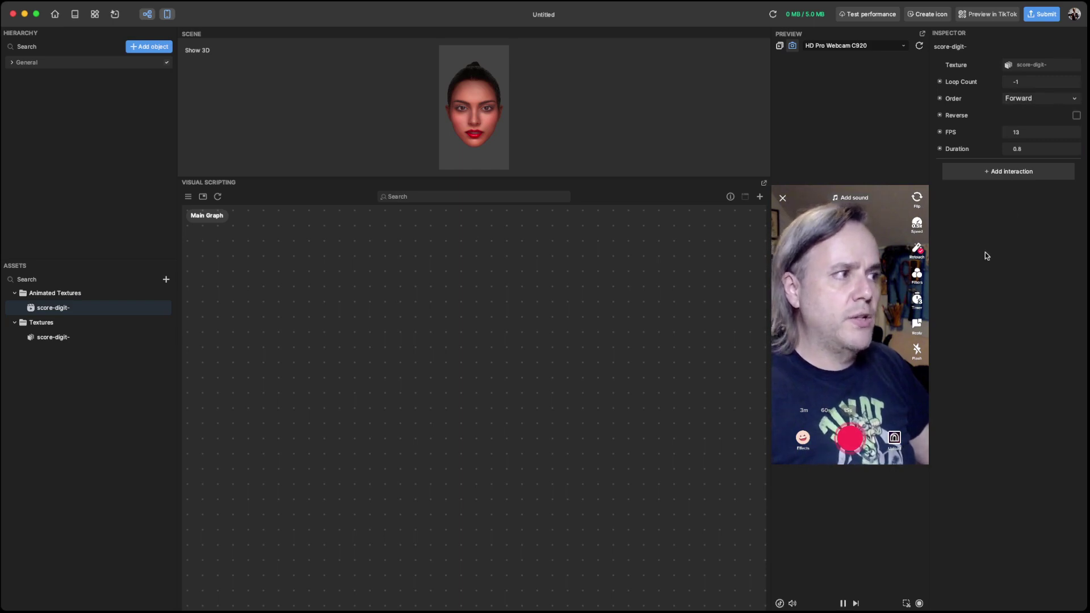
pyautogui.click(54, 338)
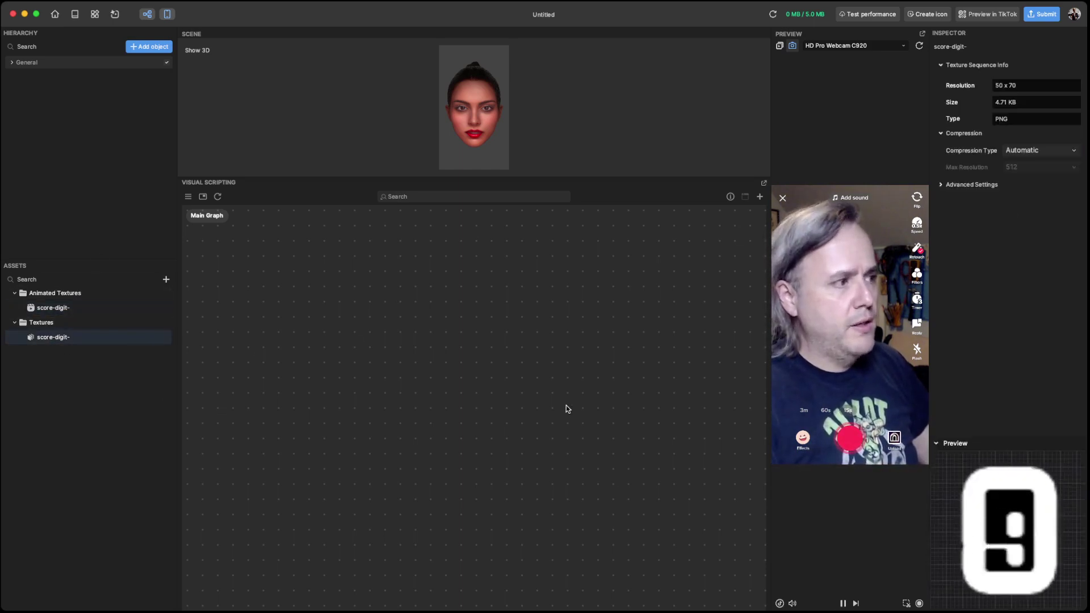
pyautogui.click(53, 310)
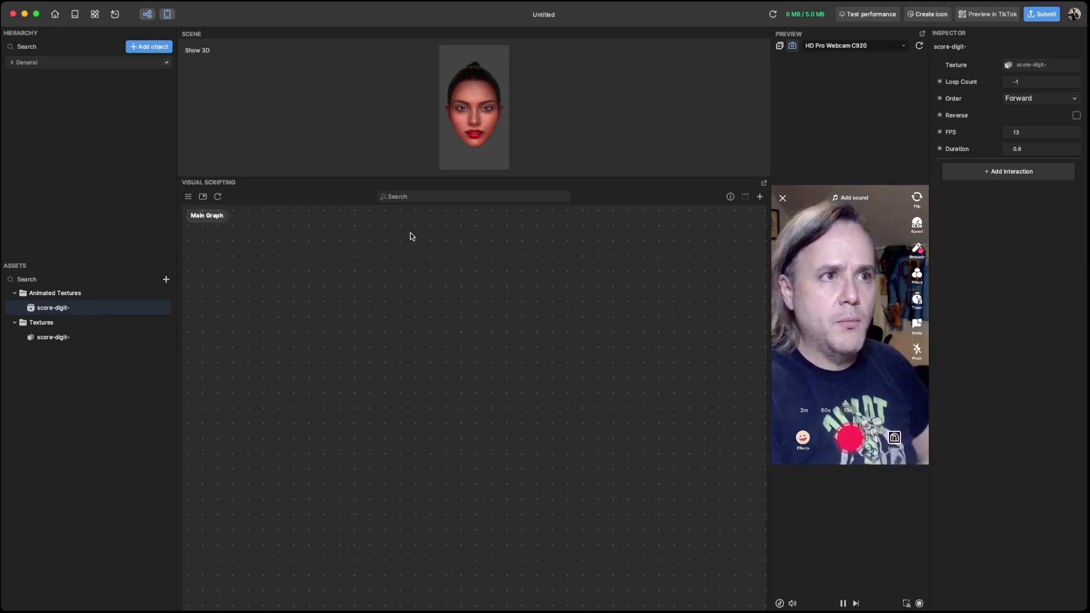
# Add an Image object from the 3D/2D category of the object list
pyautogui.click(110, 186)
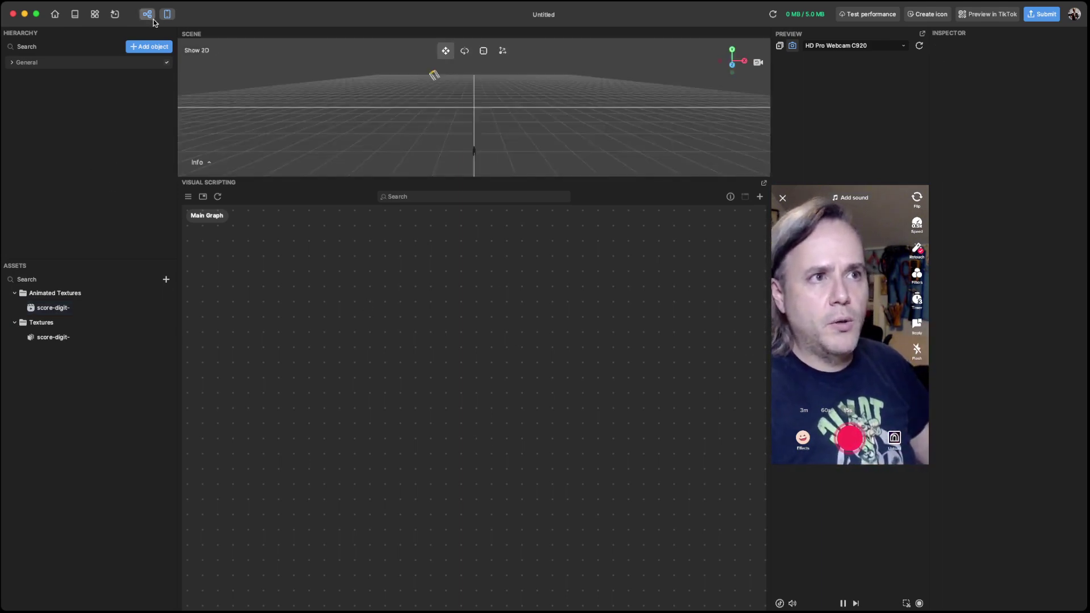
pyautogui.click(155, 48)
pyautogui.scroll(-5, 226, 158)
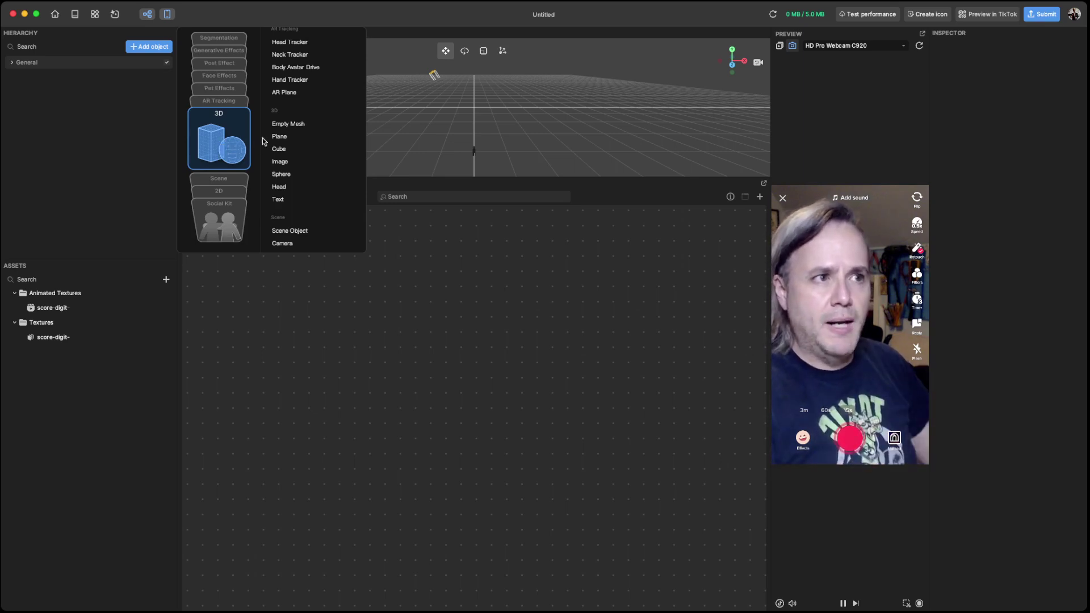
pyautogui.click(297, 160)
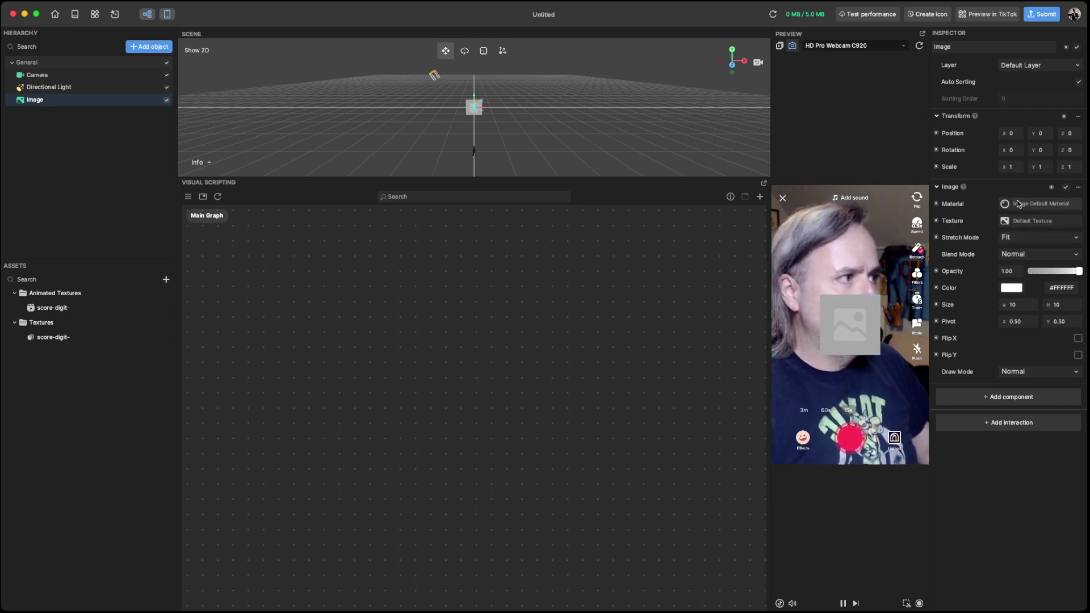
# Apply the score-digit- animated texture to the Image object
pyautogui.click(1043, 226)
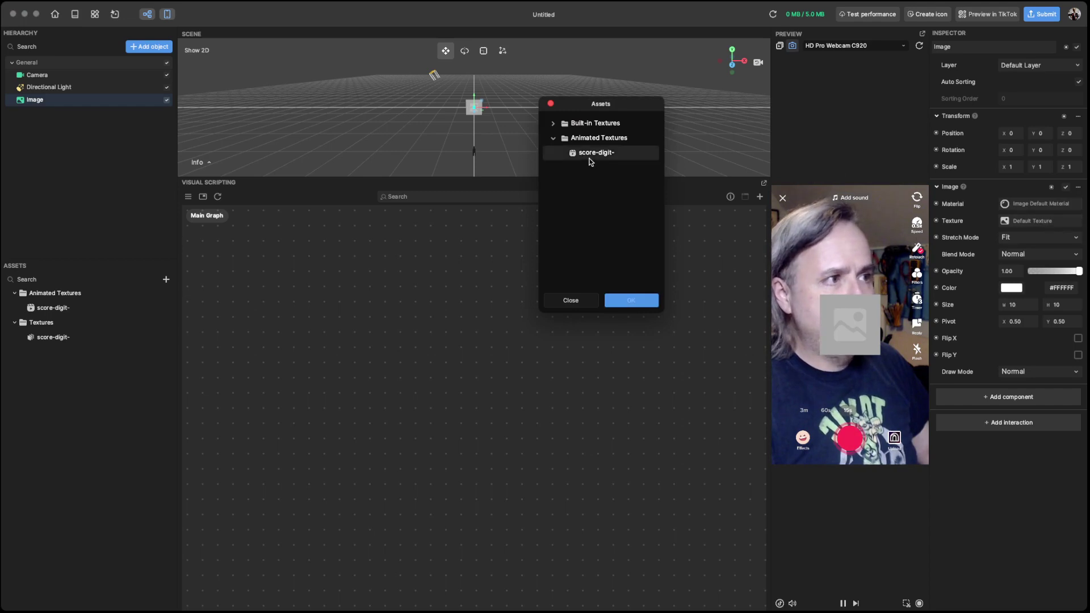
pyautogui.click(610, 158)
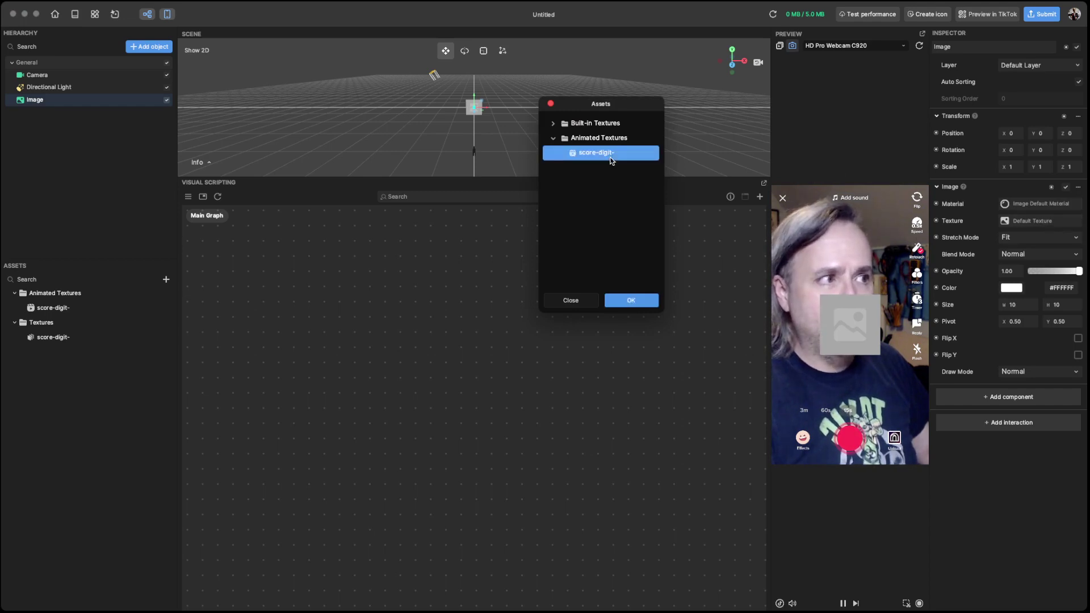
pyautogui.click(630, 301)
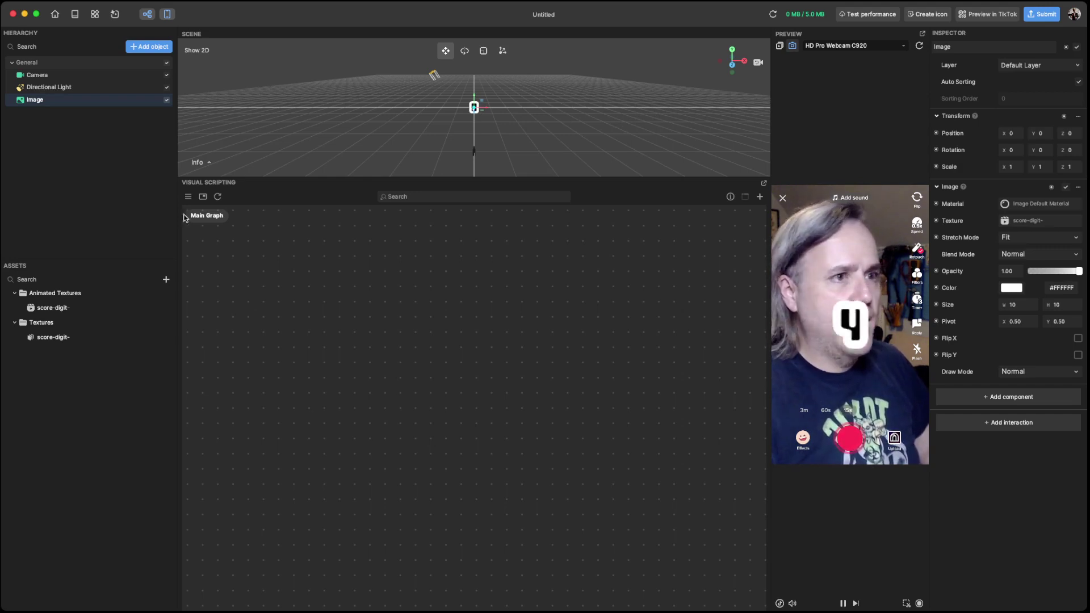
# Set the animation's Loop Count to 0, then back to -1, and reselect the Image
pyautogui.click(52, 308)
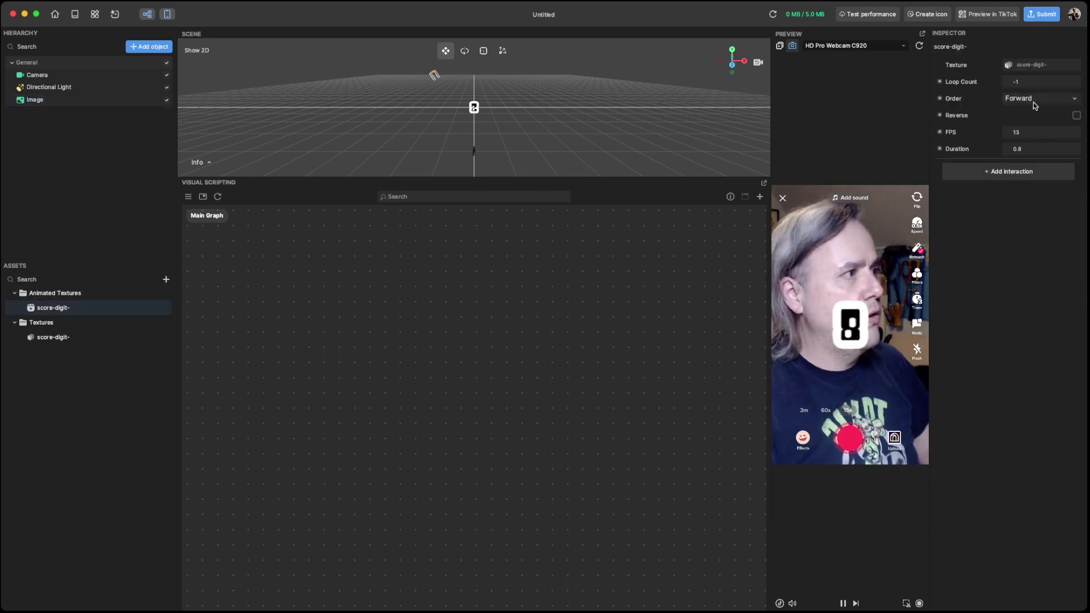
pyautogui.click(1035, 83)
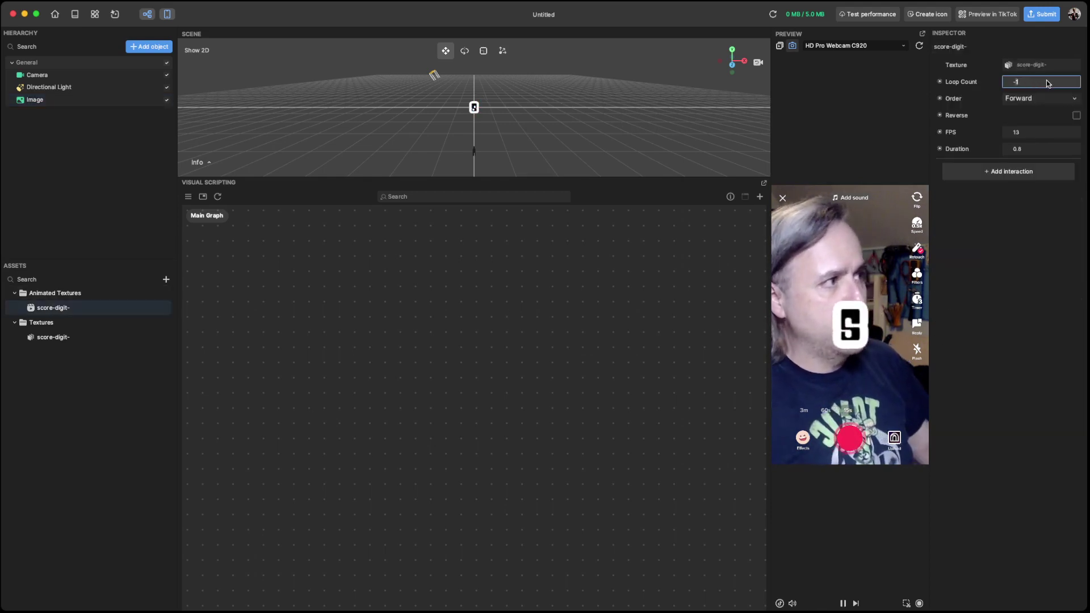
pyautogui.press('BackSpace')
pyautogui.press('BackSpace')
pyautogui.write('0')
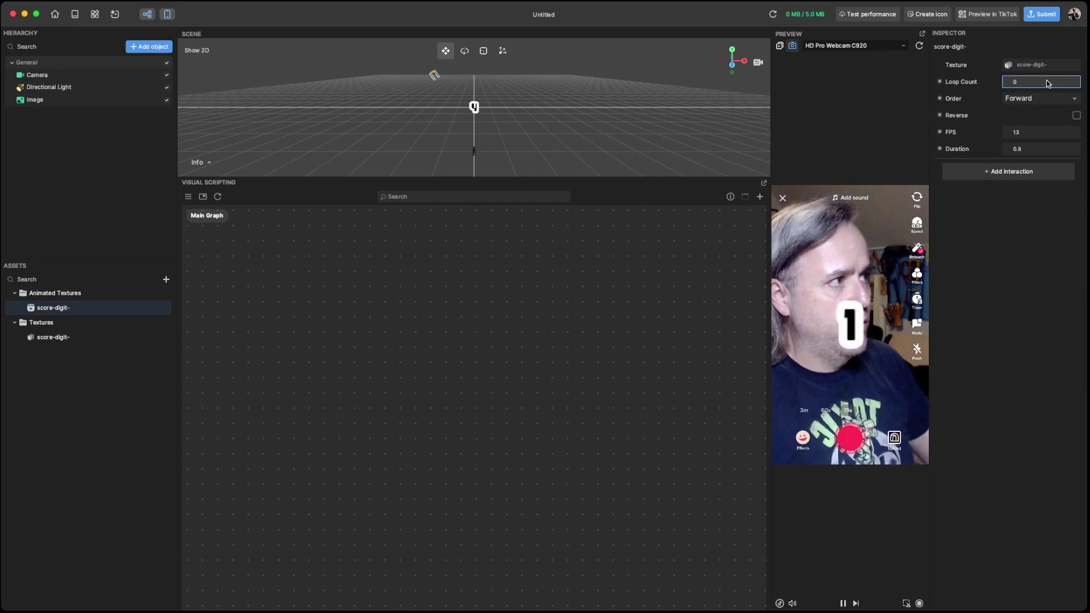
pyautogui.press('Return')
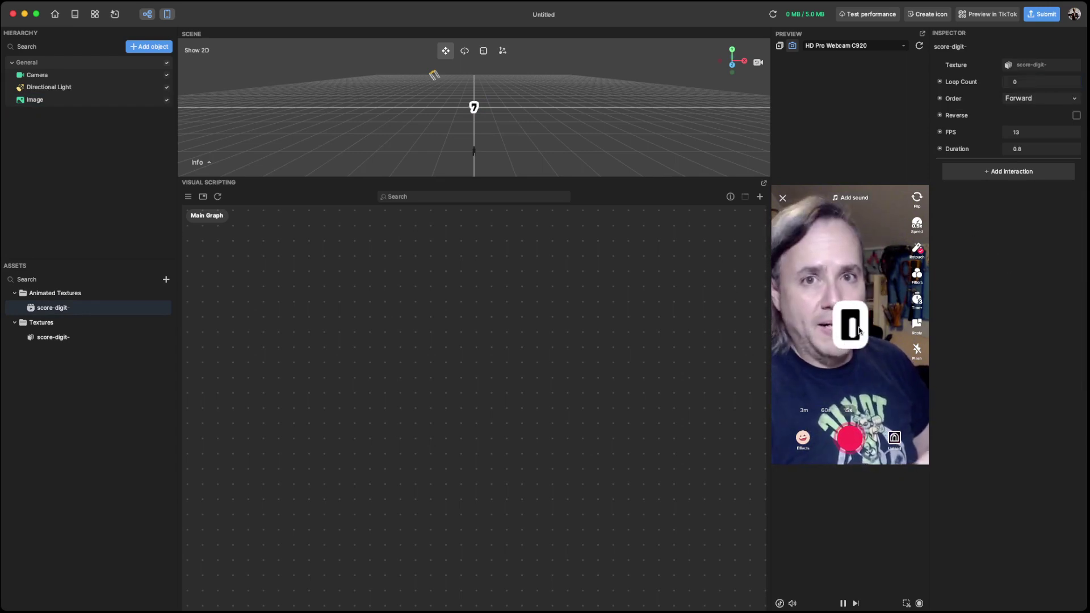
pyautogui.click(1036, 82)
pyautogui.press('BackSpace')
pyautogui.write('-1')
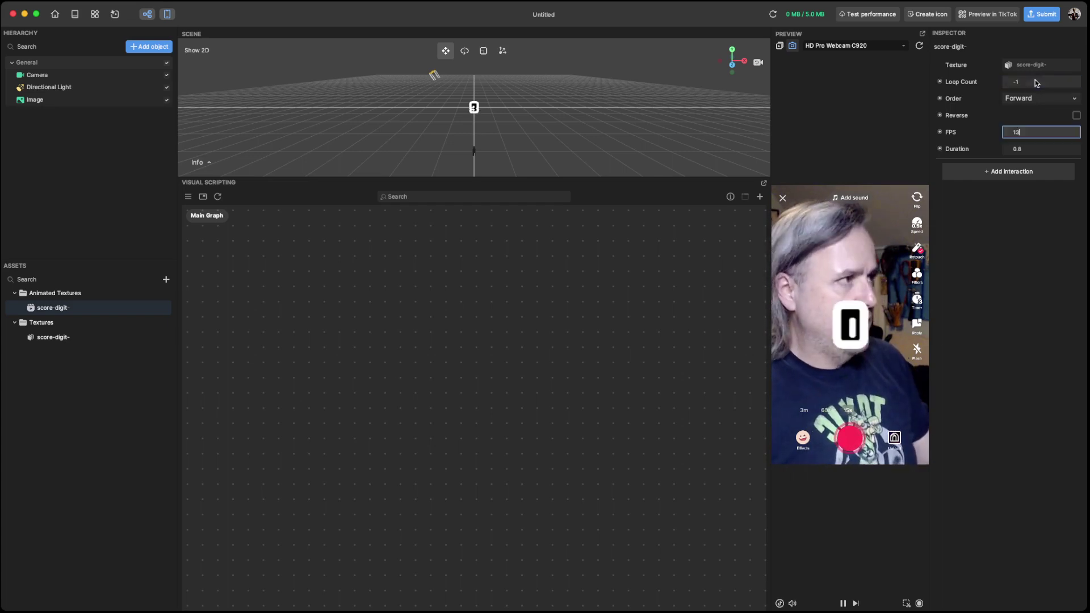
pyautogui.press('Return')
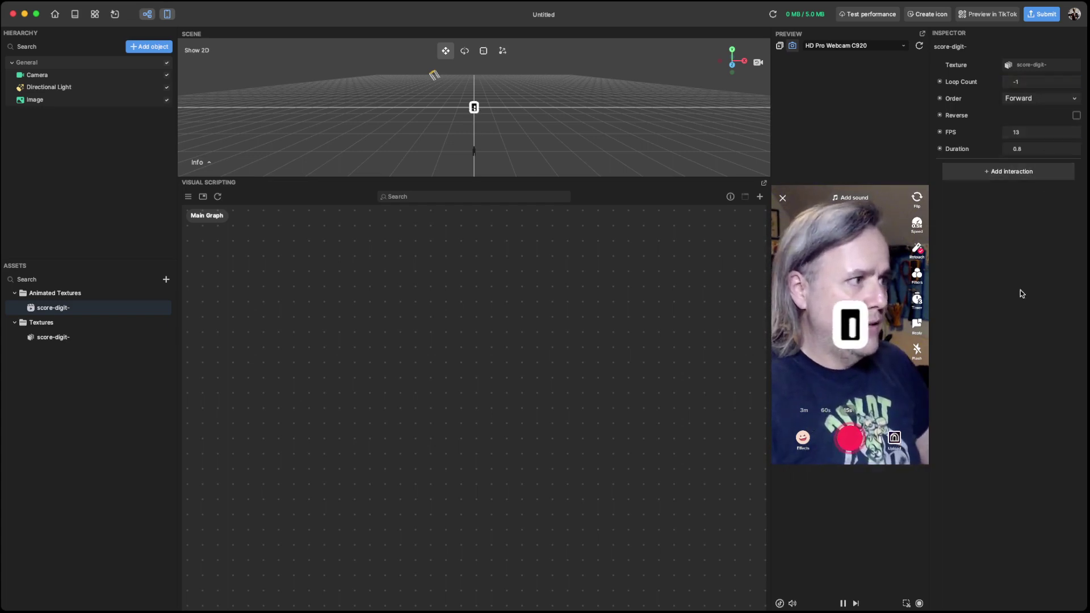
pyautogui.click(41, 100)
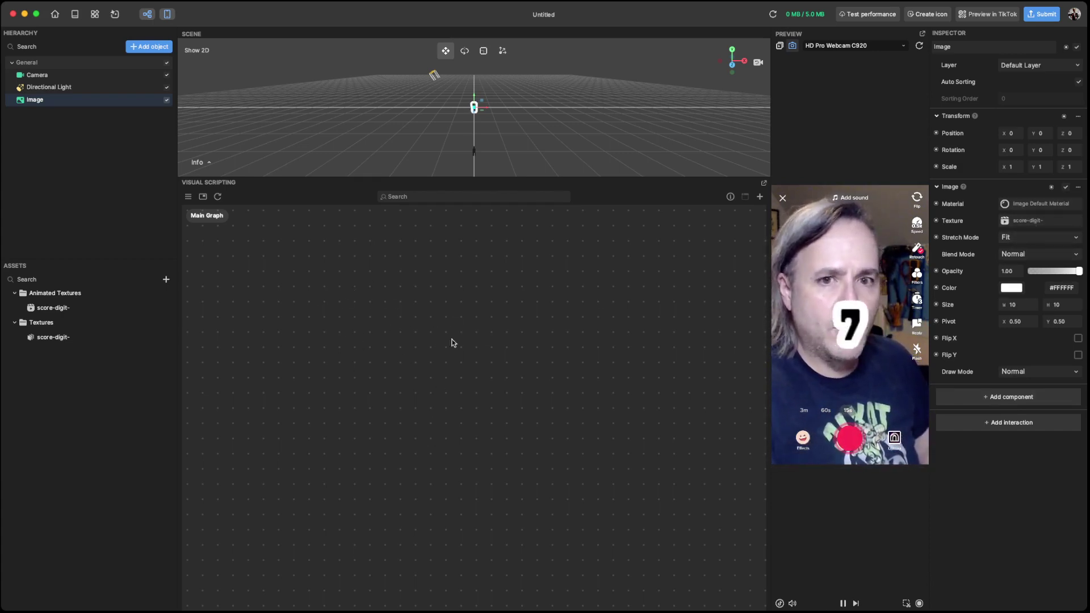
# Add an Animated Texture Player node by searching 'anim' and move it up-left
pyautogui.rightClick(408, 325)
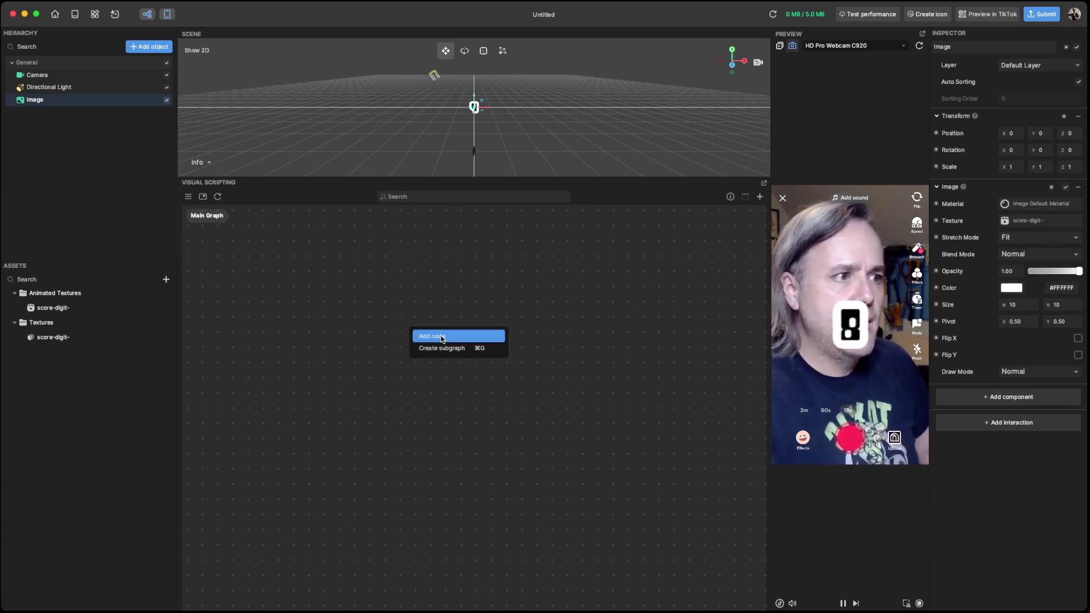
pyautogui.click(462, 337)
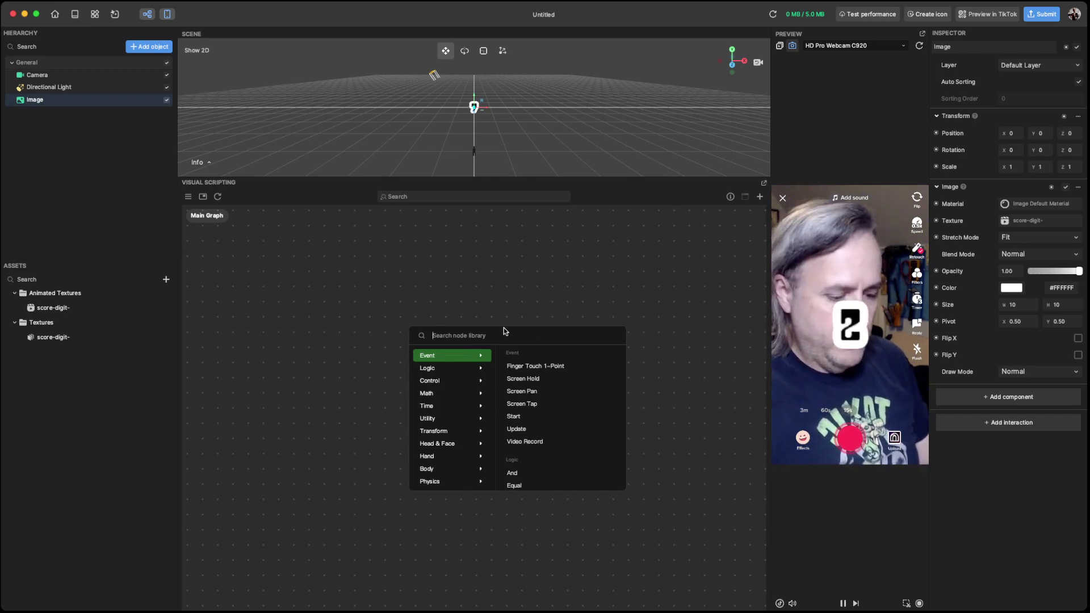
pyautogui.write('anim')
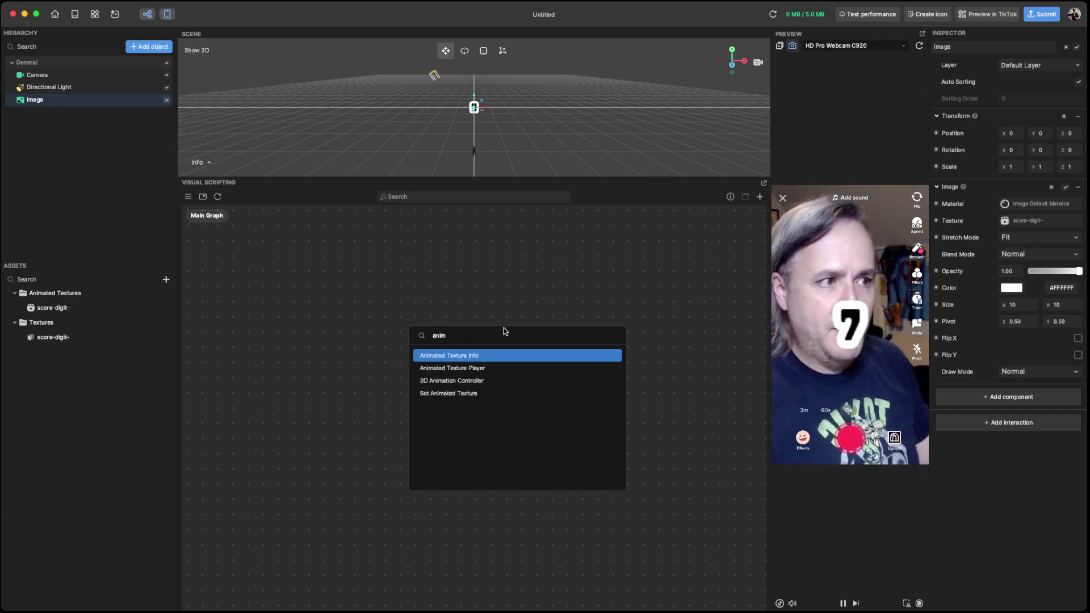
pyautogui.moveTo(462, 359)
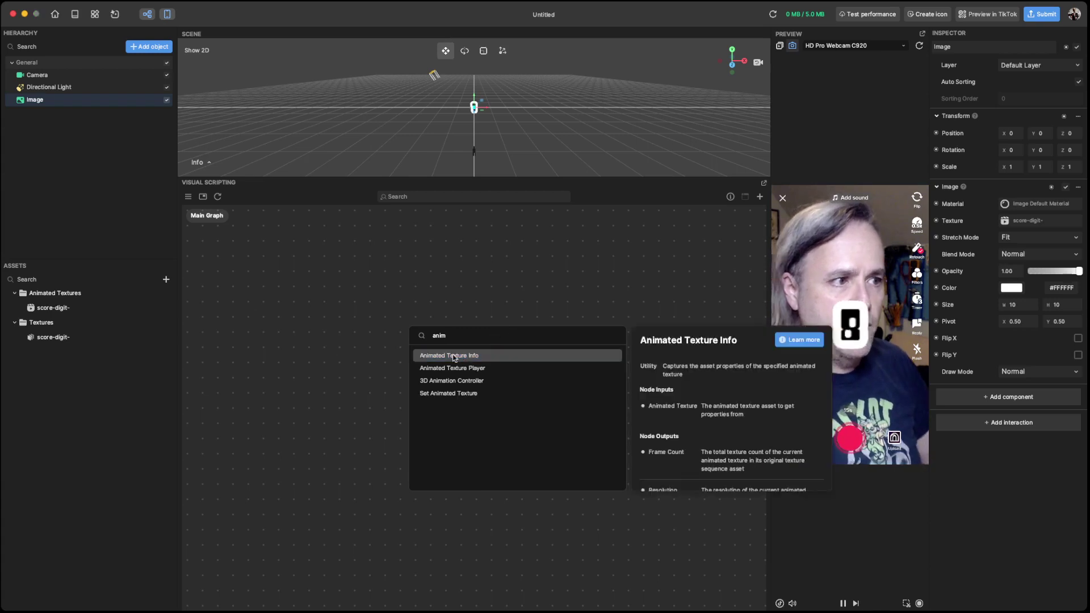
pyautogui.click(480, 370)
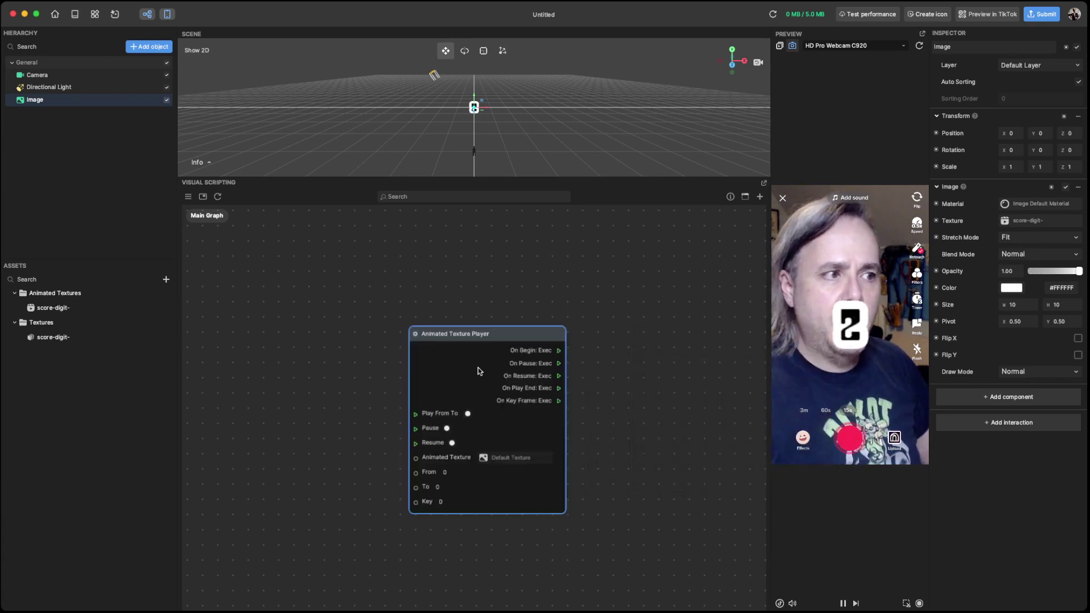
pyautogui.moveTo(517, 334); pyautogui.dragTo(446, 294)
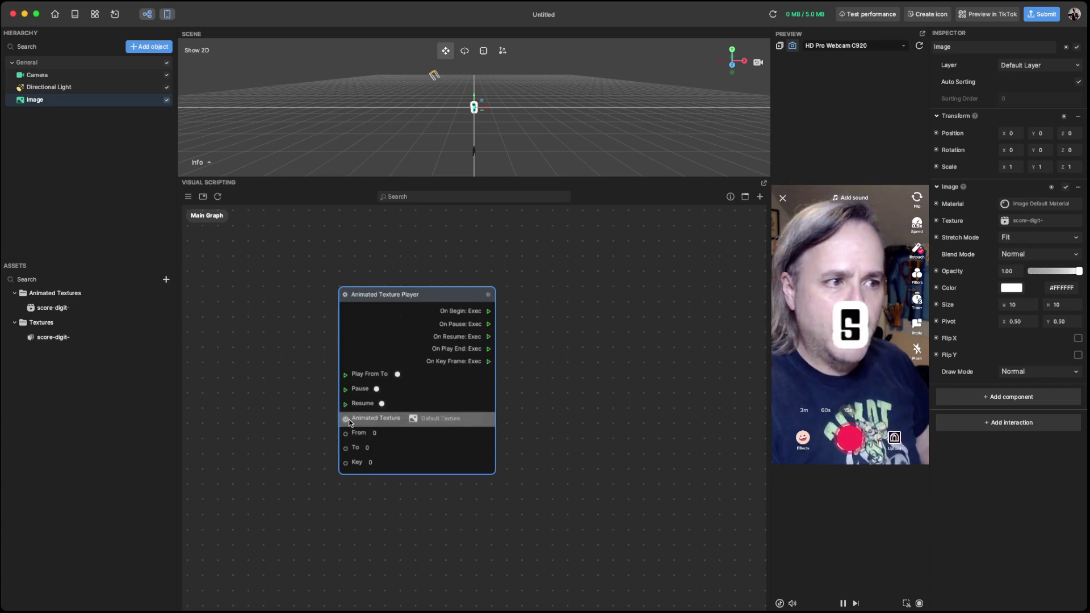
# Set the player node's Animated Texture input to score-digit-
pyautogui.click(444, 419)
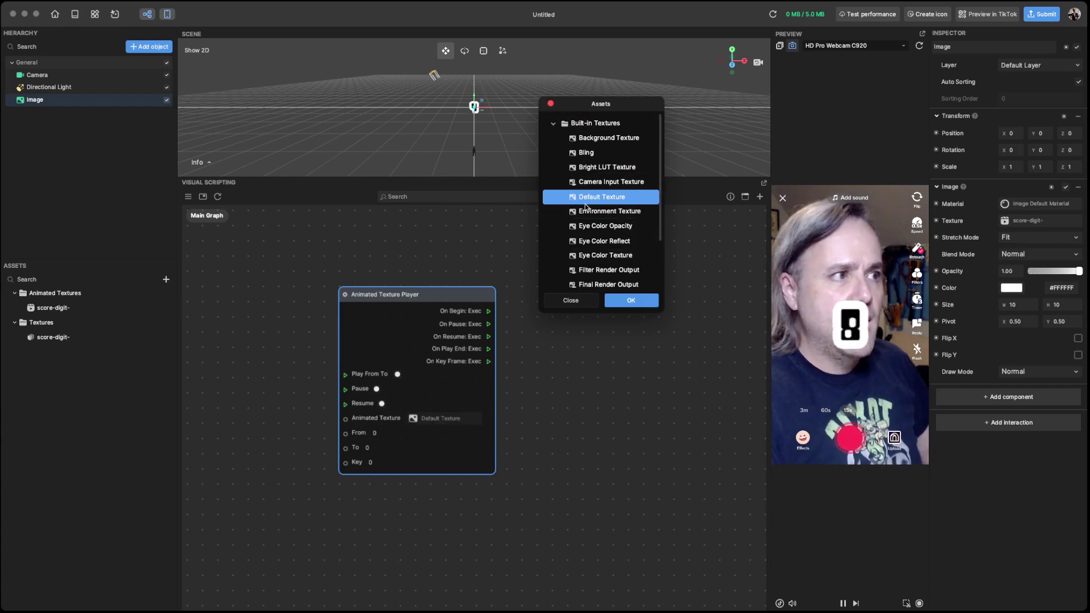
pyautogui.scroll(-3, 586, 207)
pyautogui.click(608, 282)
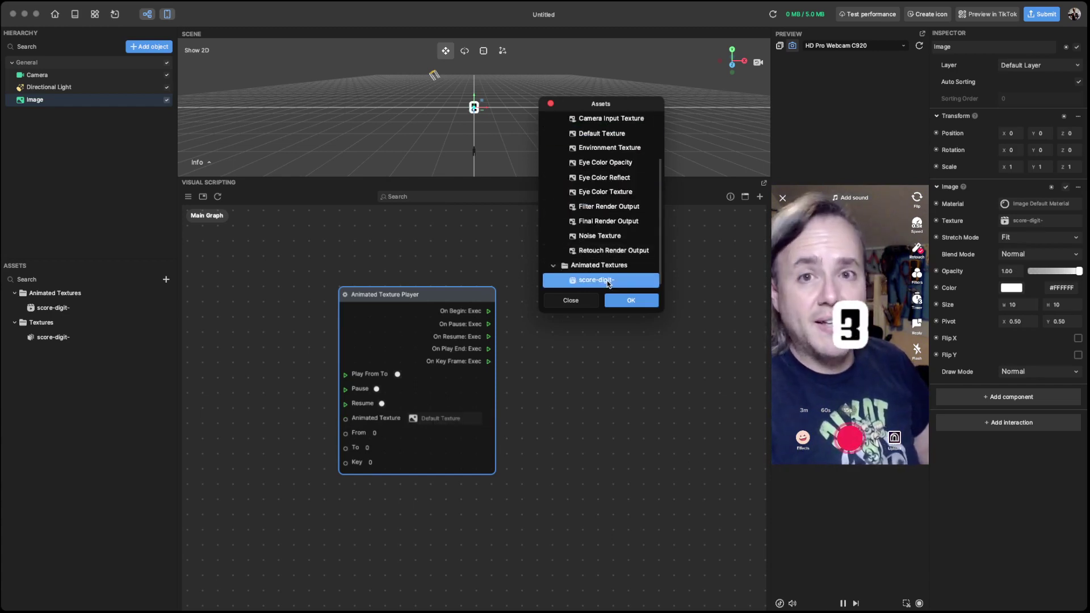
pyautogui.click(631, 302)
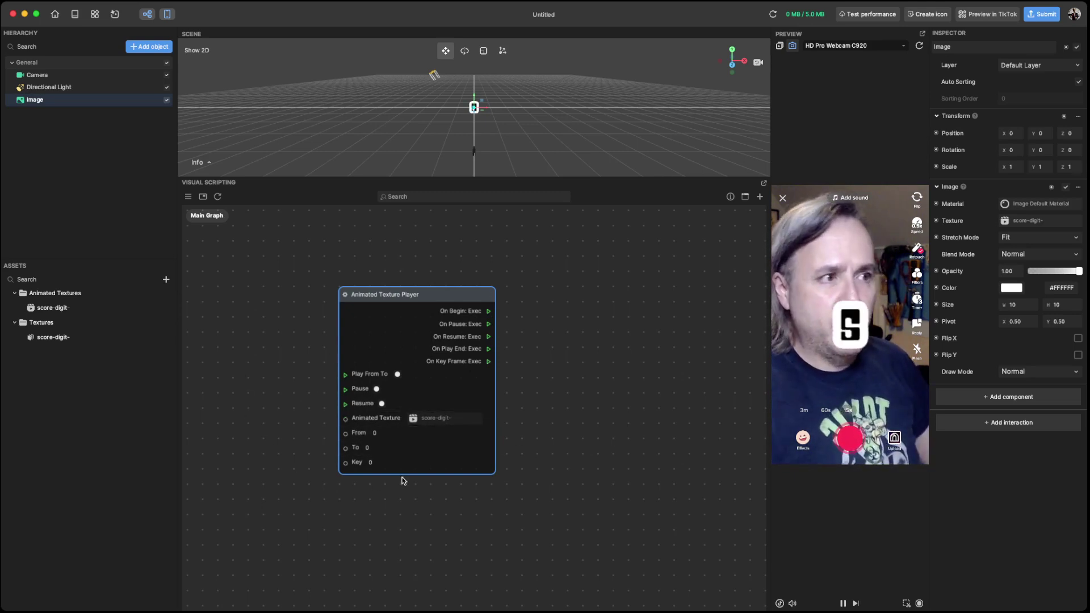
# Add a Screen Tap node to the graph by searching 'screen'
pyautogui.hscroll(-4, 415, 460)
pyautogui.rightClick(243, 342)
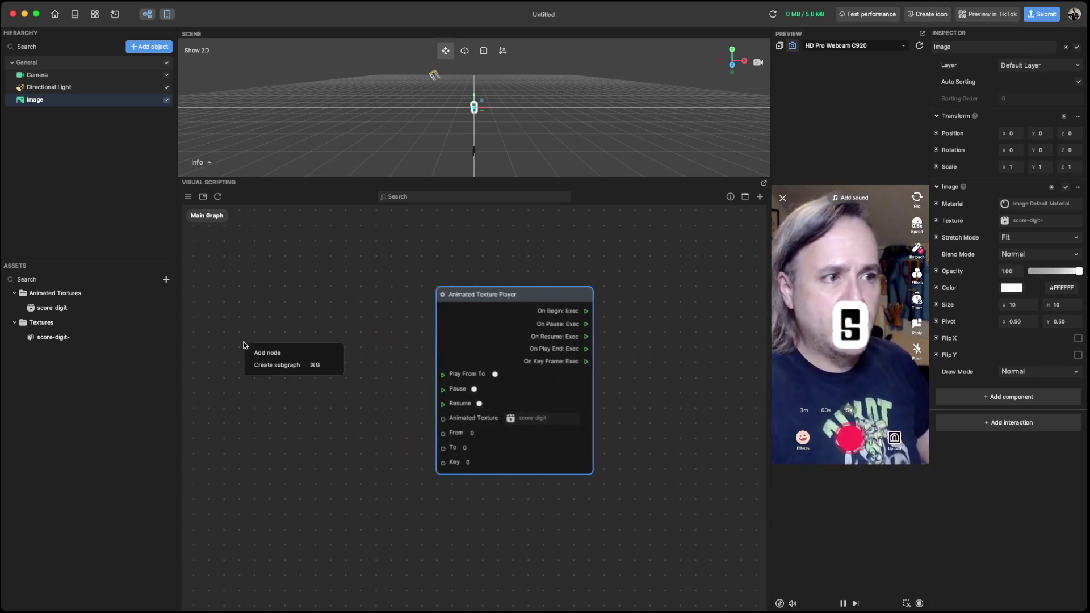
pyautogui.click(277, 356)
pyautogui.write('screen')
pyautogui.press('Down')
pyautogui.press('Down')
pyautogui.press('Return')
pyautogui.moveTo(310, 351); pyautogui.dragTo(333, 356)
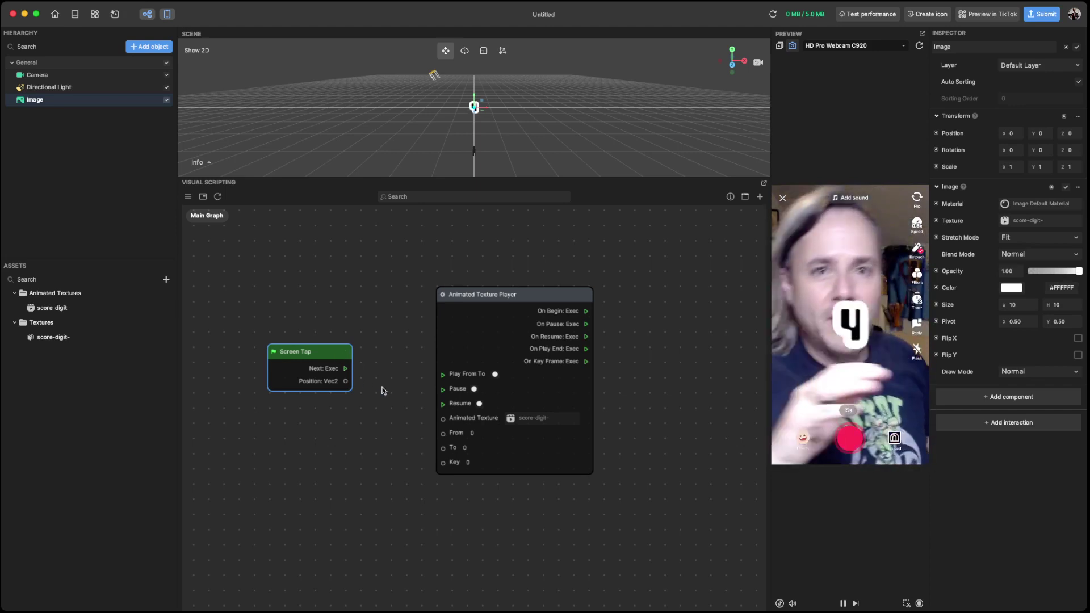
# Wire Screen Tap's Next into Play From To and test with a preview tap
pyautogui.moveTo(345, 368); pyautogui.dragTo(443, 374)
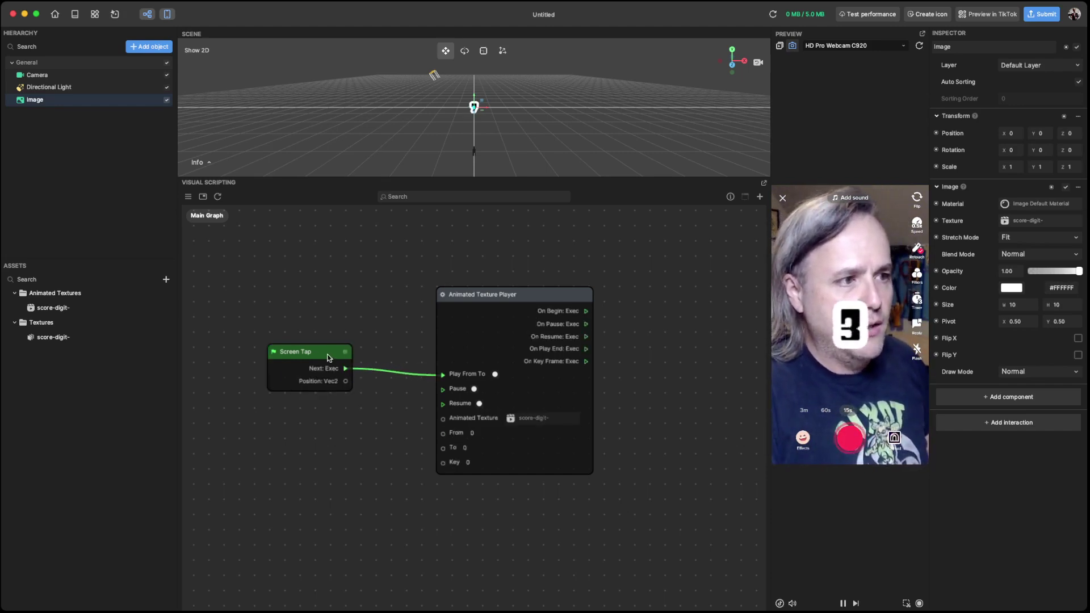
pyautogui.moveTo(312, 351); pyautogui.dragTo(339, 341)
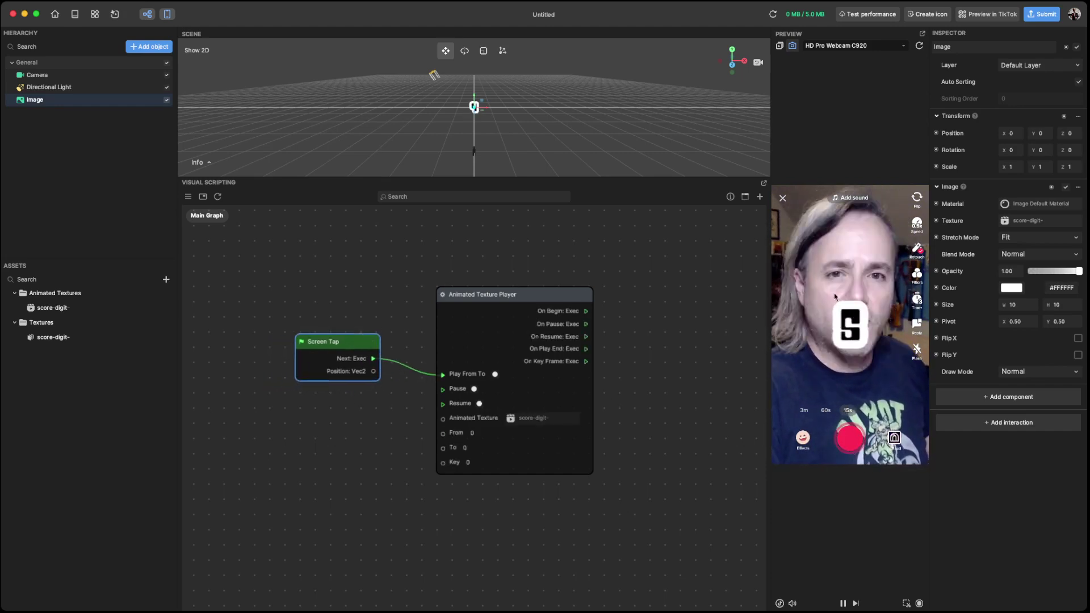
pyautogui.click(854, 279)
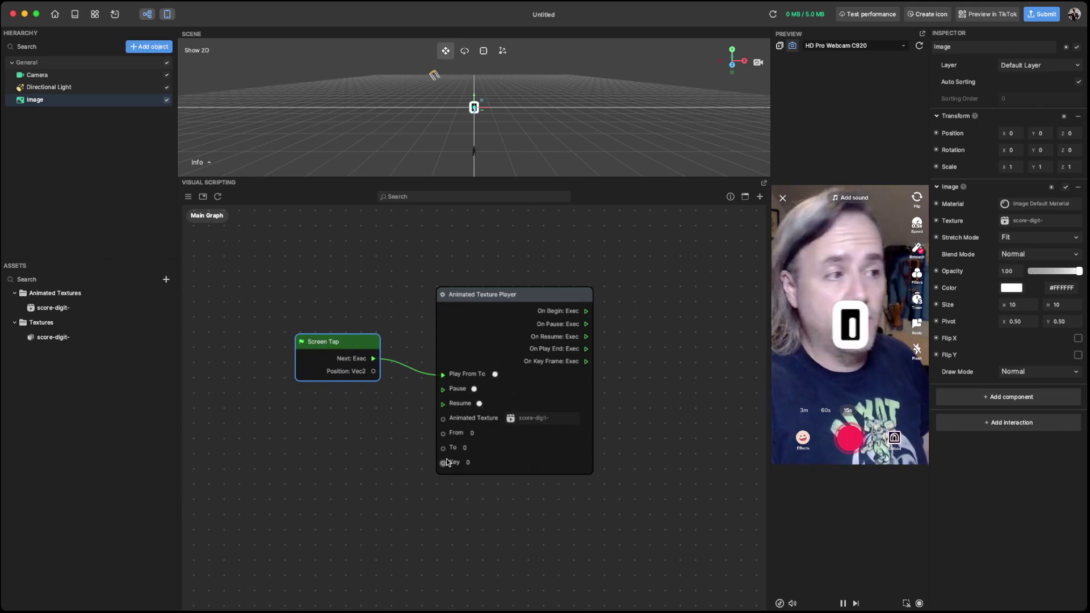
# Set the Animated Texture Player's From to 3 and To to 4
pyautogui.click(480, 437)
pyautogui.write('3')
pyautogui.click(468, 446)
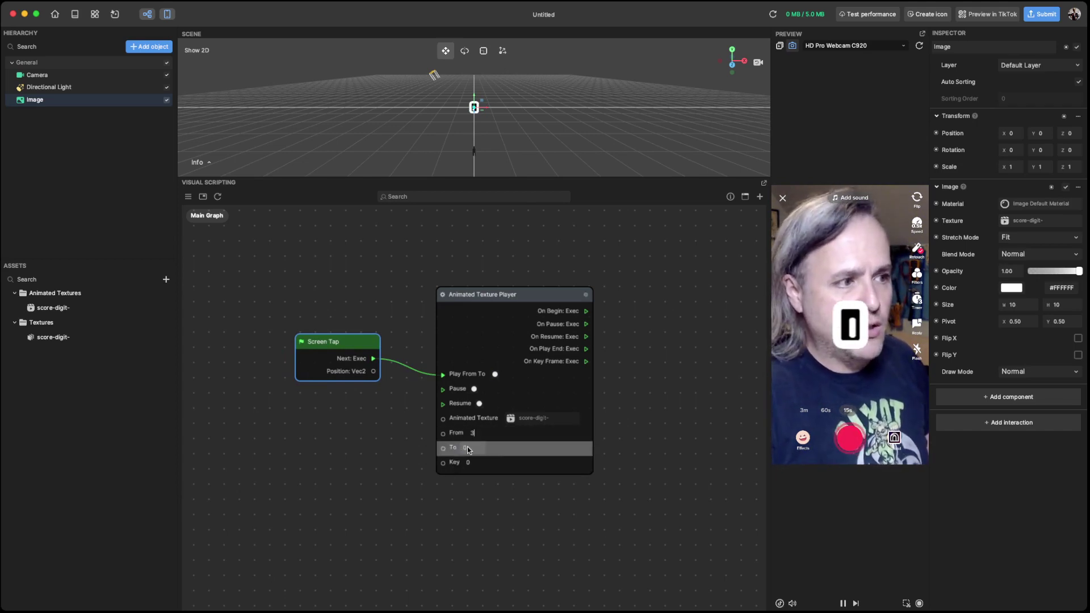
pyautogui.write('3')
pyautogui.press('Return')
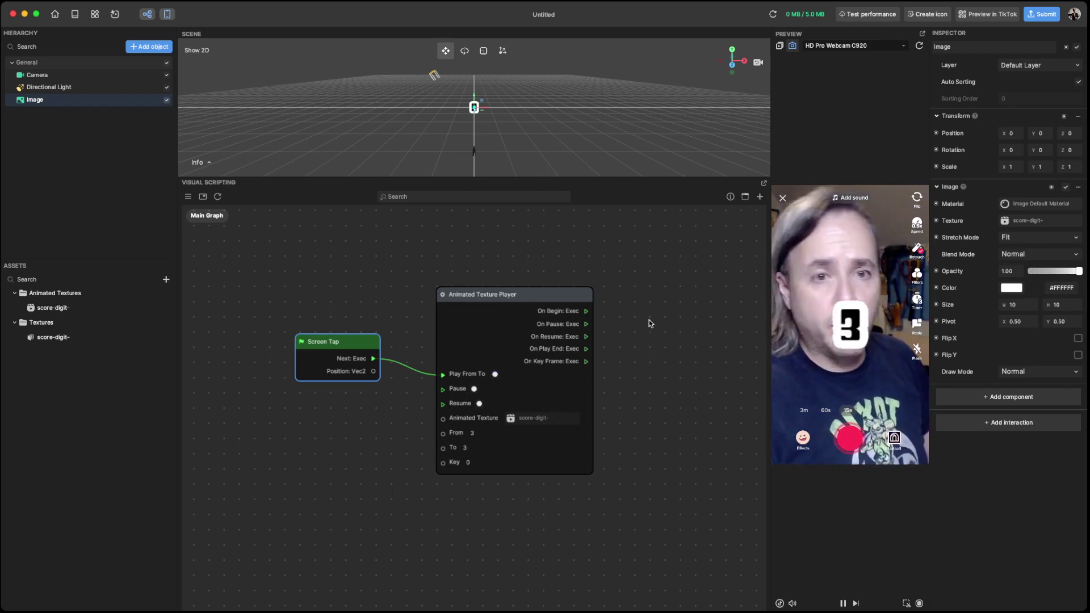
pyautogui.click(471, 452)
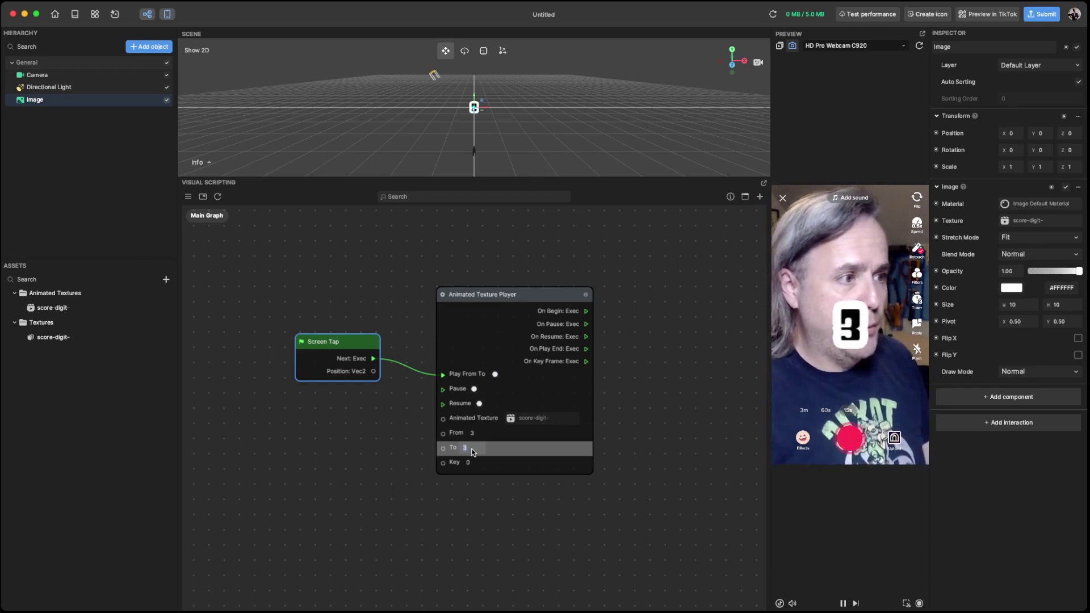
pyautogui.write('4')
pyautogui.press('Tab')
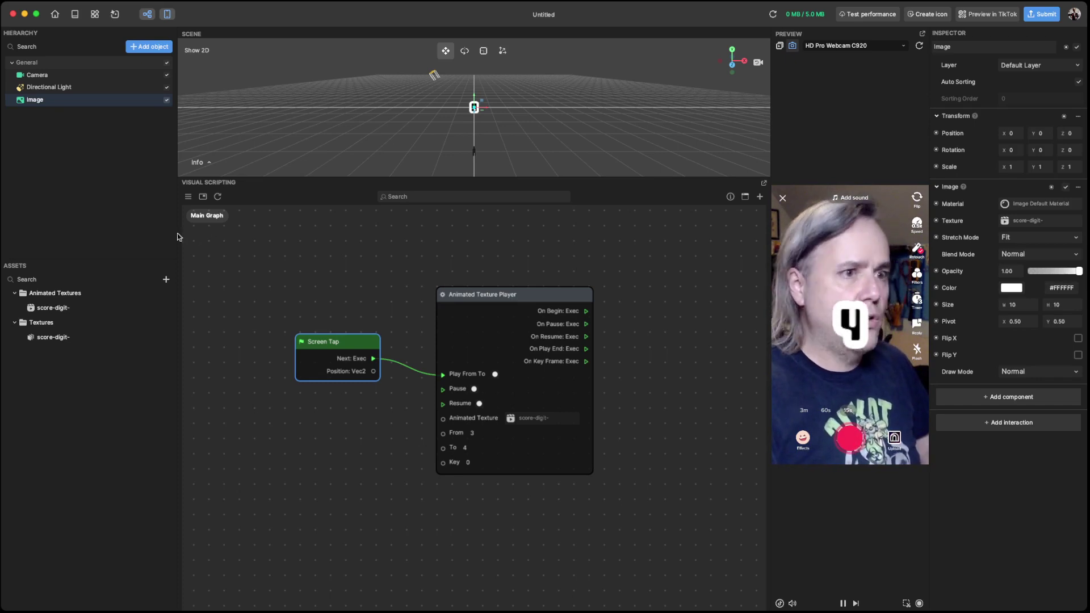
# Add a Loop Count node from the digit animation's settings and set its To value to 4
pyautogui.click(72, 307)
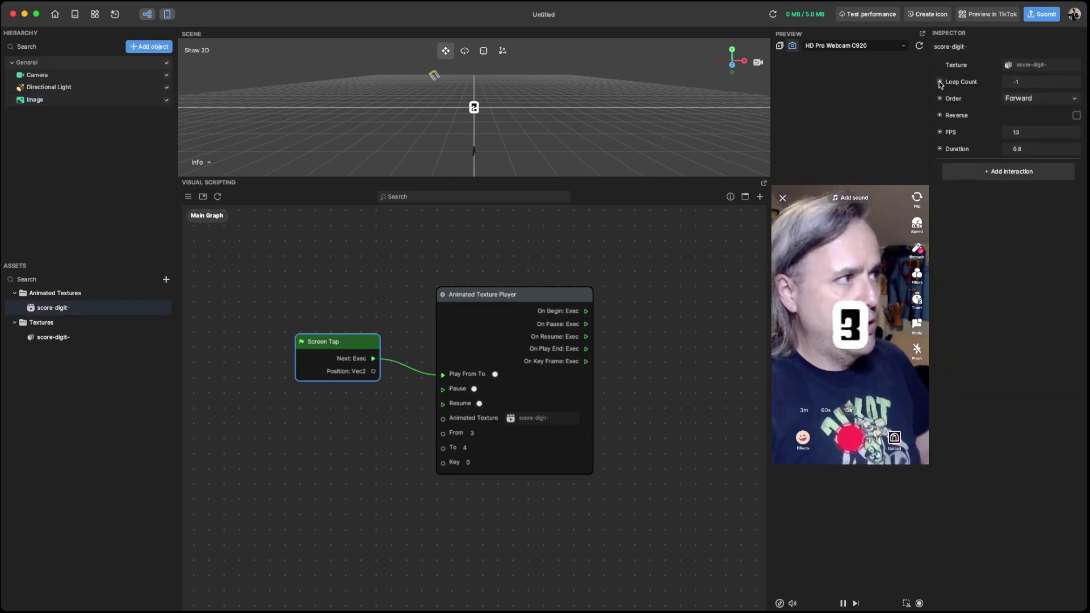
pyautogui.click(976, 108)
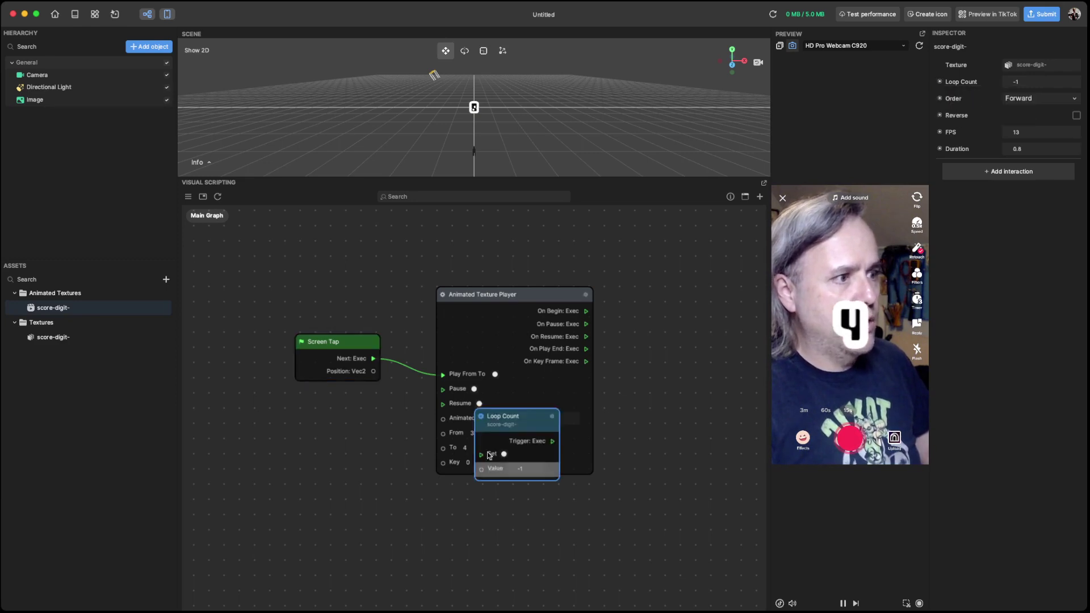
pyautogui.moveTo(522, 429); pyautogui.dragTo(390, 448)
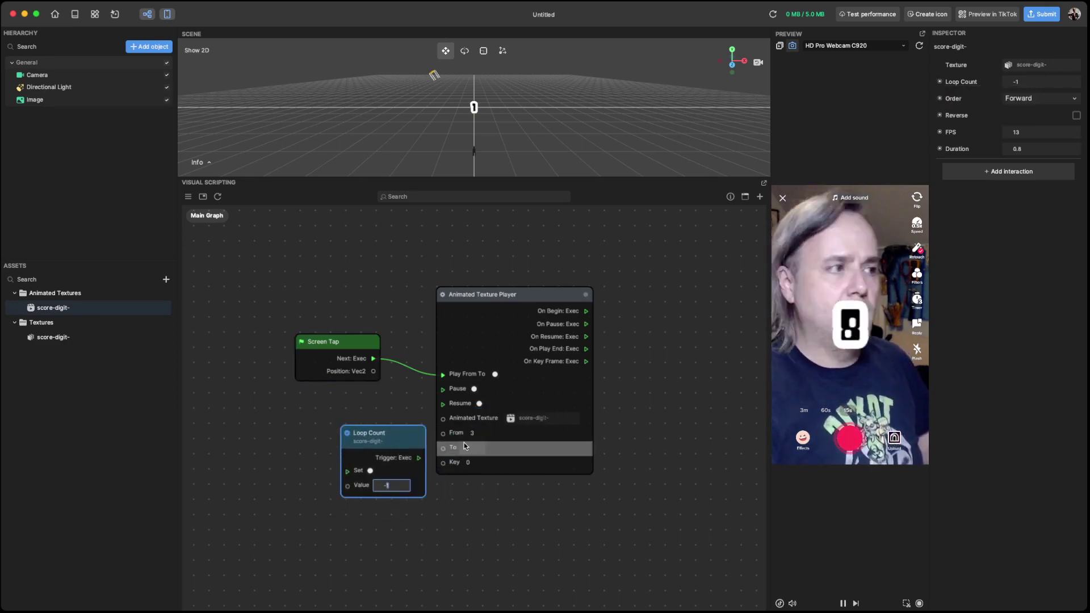
pyautogui.write('4')
pyautogui.press('Return')
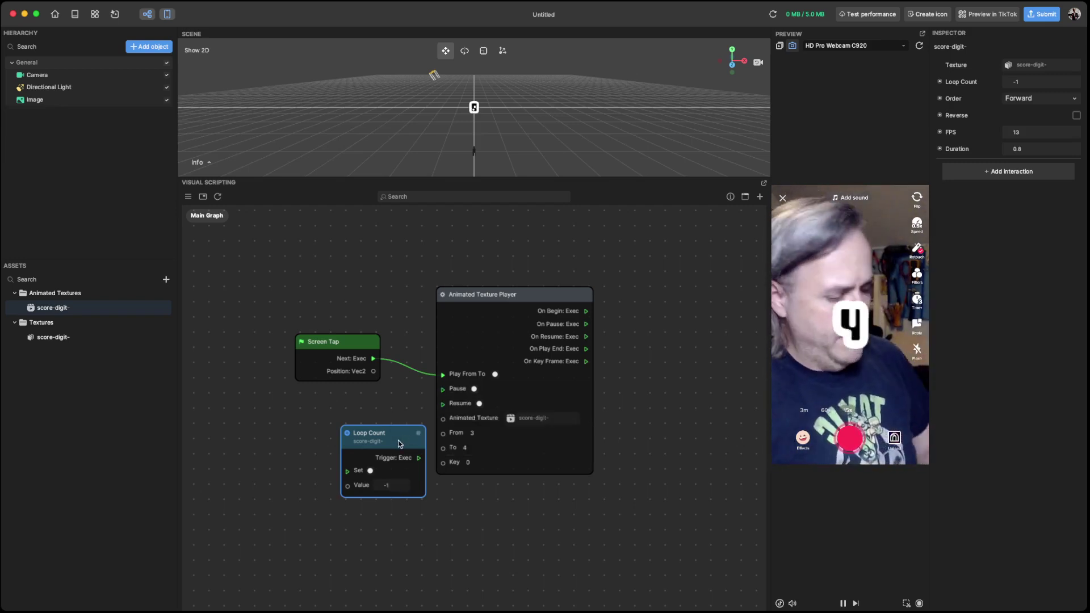
# Delete the Loop Count node and show the Image object's properties
pyautogui.press('Delete')
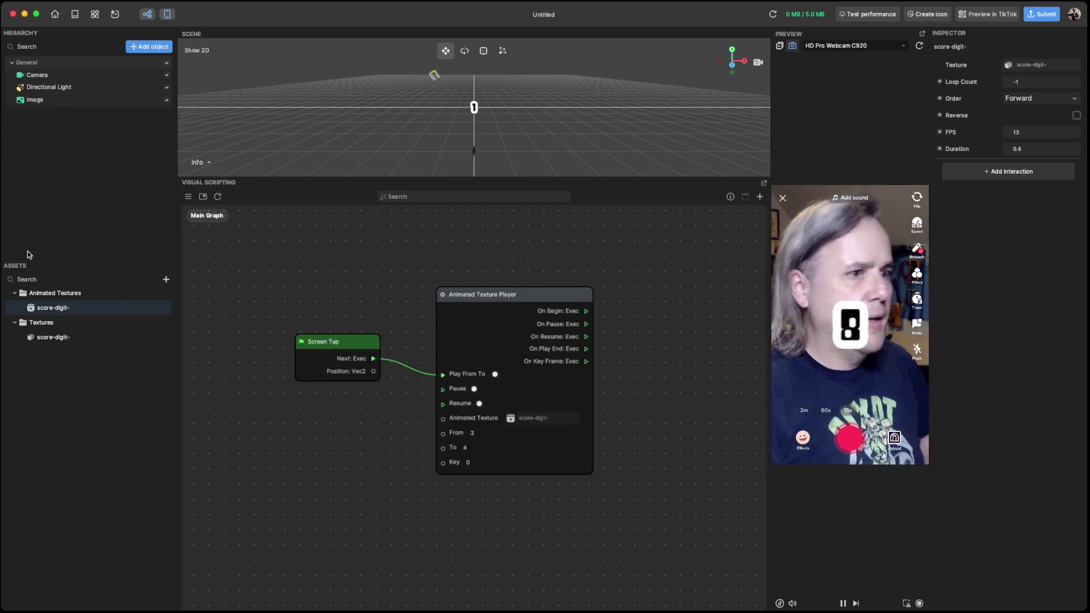
pyautogui.click(533, 292)
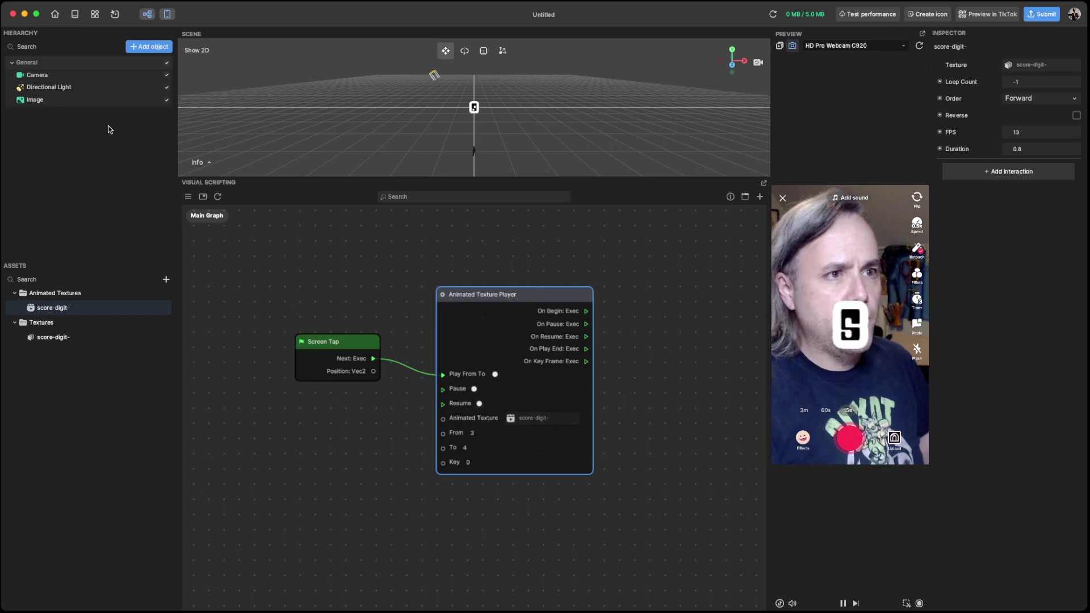
pyautogui.click(49, 99)
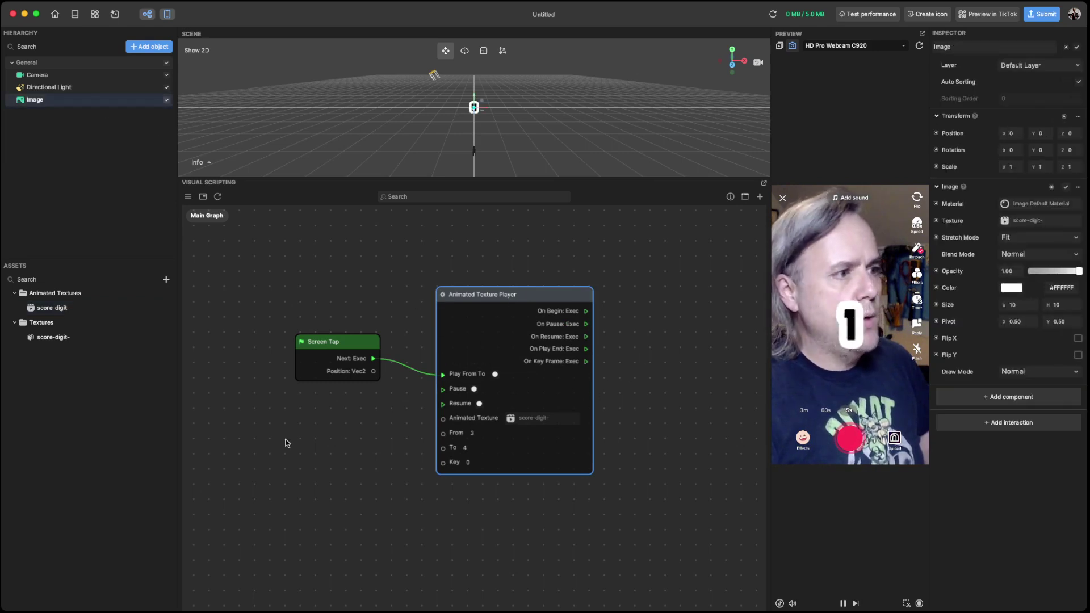
# Add a Random node via the 'rand' search and place it near the other nodes
pyautogui.rightClick(244, 437)
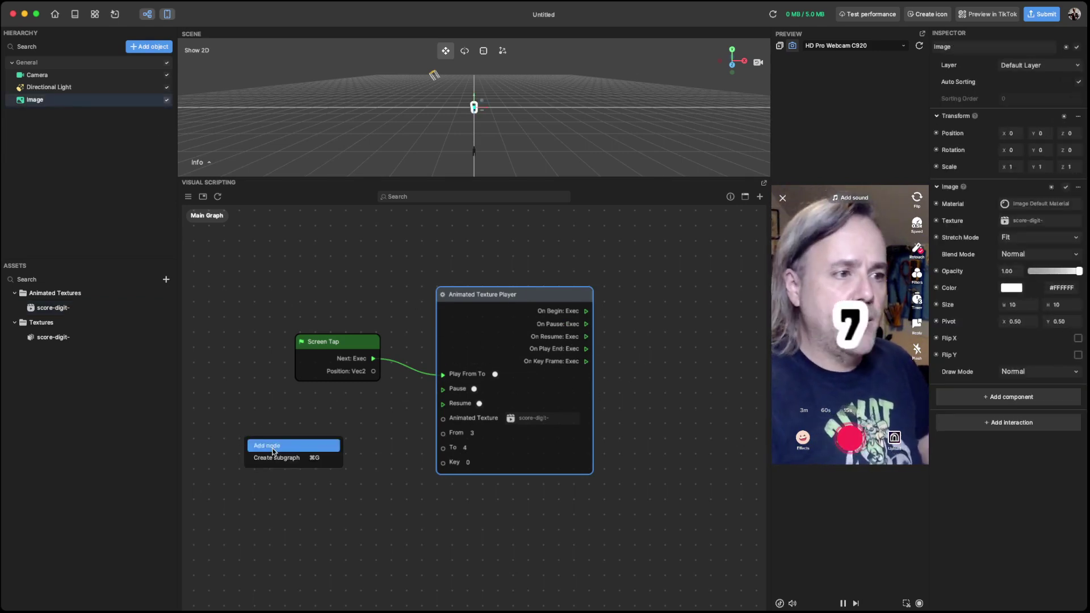
pyautogui.click(261, 446)
pyautogui.write('rand')
pyautogui.press('Return')
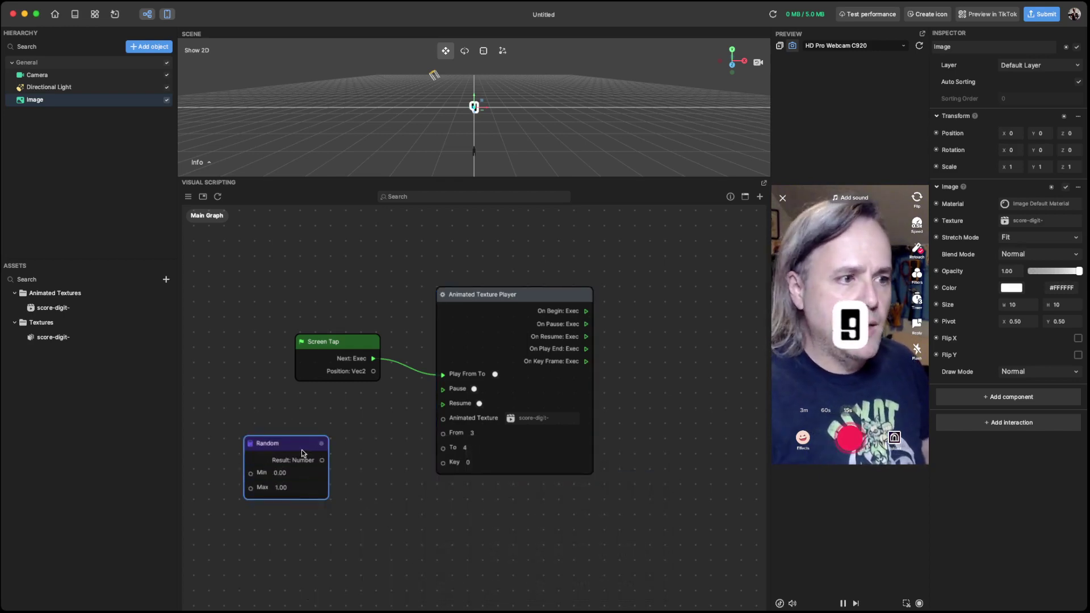
pyautogui.moveTo(303, 450); pyautogui.dragTo(269, 434)
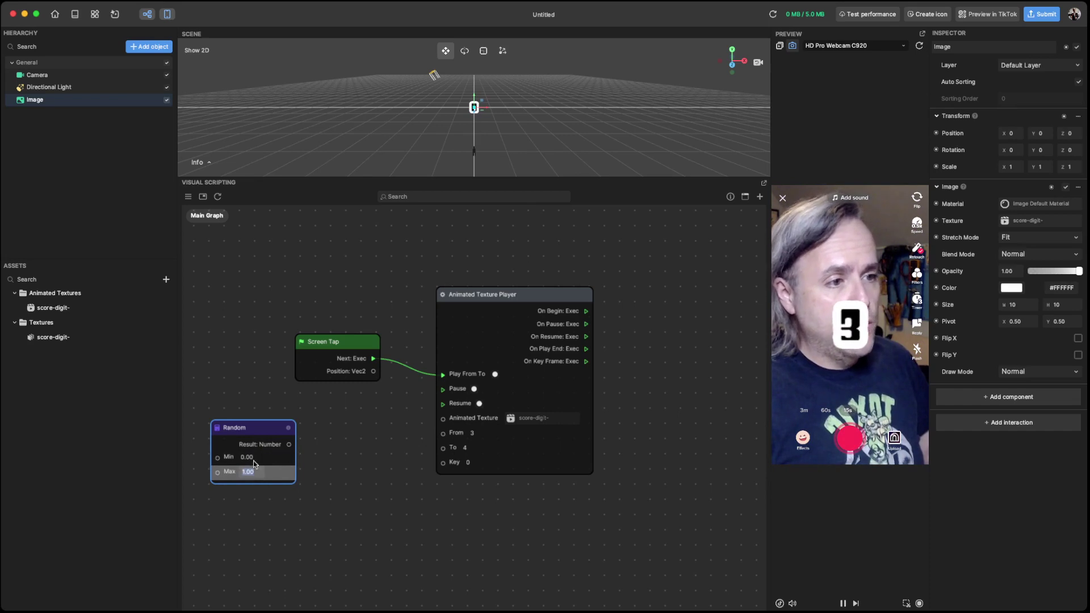
# Set the Random node's Min to 0 and Max to 10, then clear Max to re-enter it
pyautogui.click(254, 457)
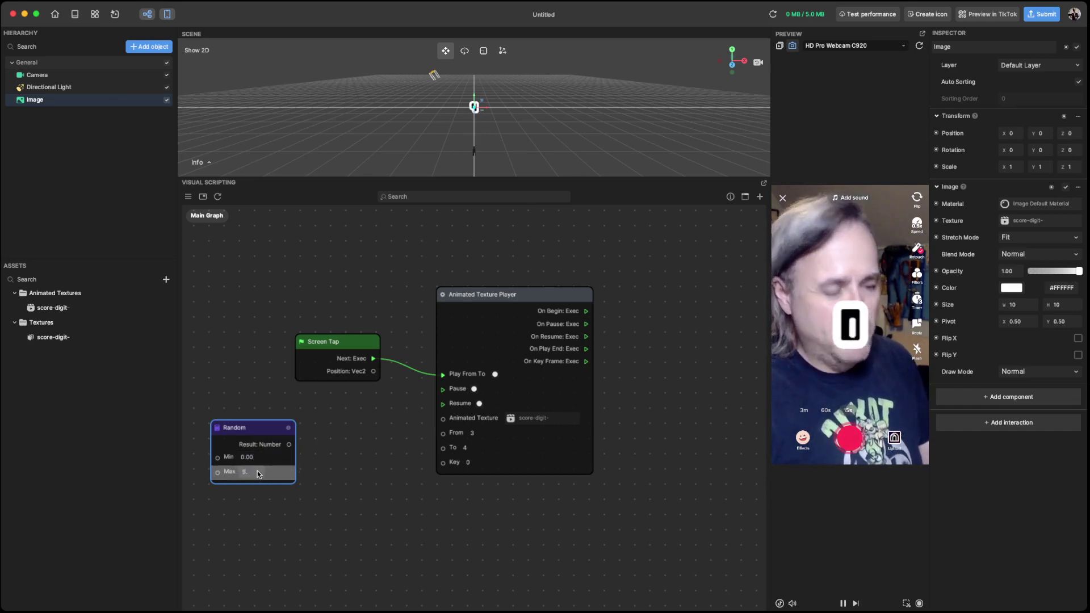
pyautogui.click(257, 471)
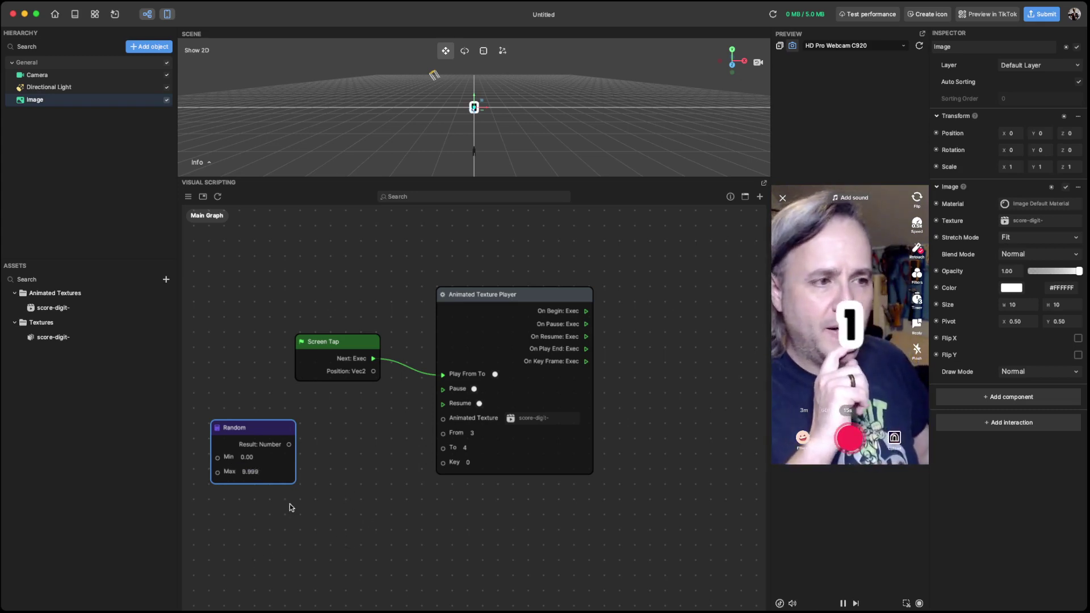
pyautogui.click(287, 522)
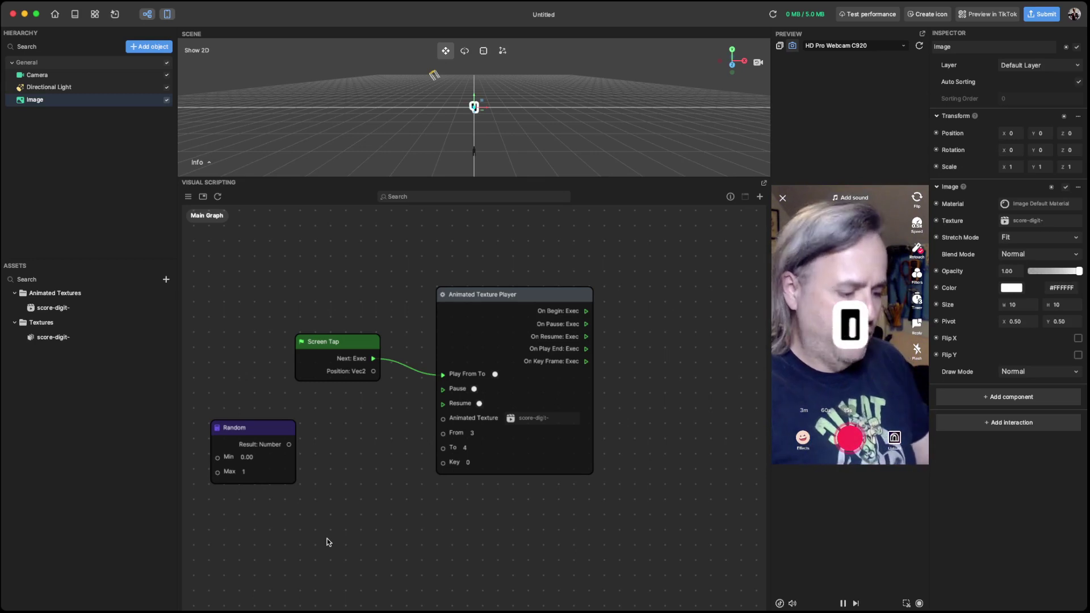
pyautogui.press('Tab')
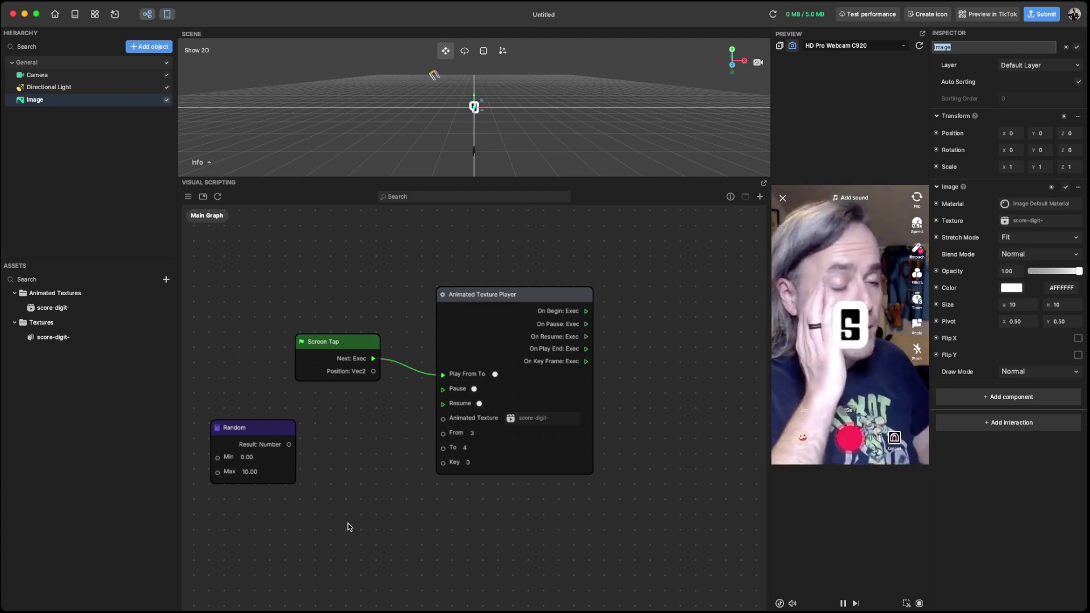
pyautogui.click(253, 471)
pyautogui.hotkey('ctrl', 'a')
# Set the Random Max to 9.999 and add a Floor node beside the Random node
pyautogui.write('9.999')
pyautogui.rightClick(325, 545)
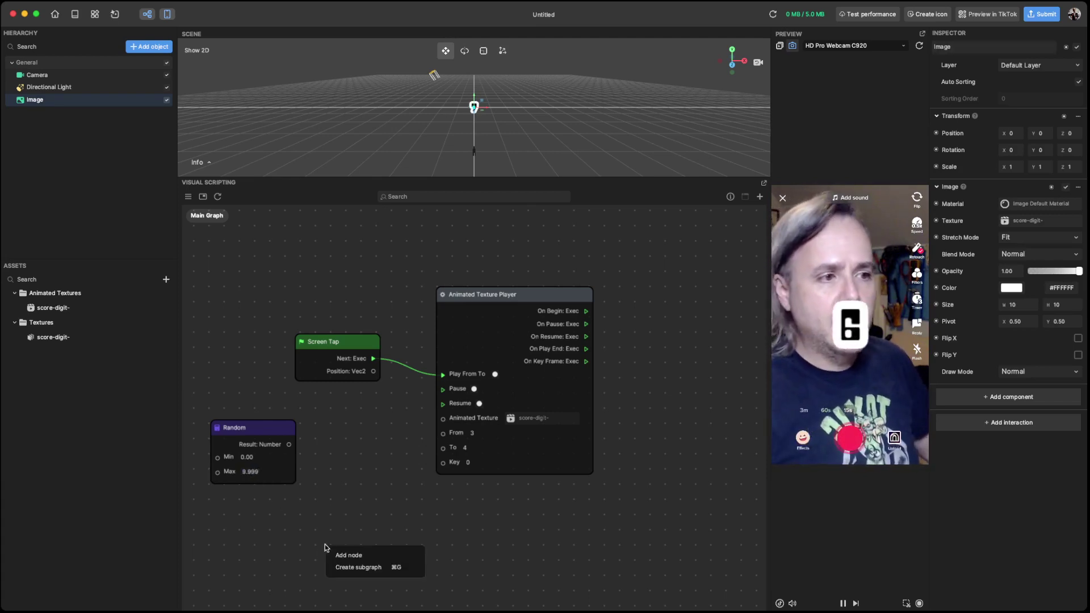
pyautogui.click(371, 554)
pyautogui.write('tran')
pyautogui.hotkey('ctrl', 'a')
pyautogui.write('floor')
pyautogui.press('Return')
pyautogui.moveTo(373, 558); pyautogui.dragTo(357, 429)
# Wire Random Result into Floor and Floor Result into the player's From and To, then shift the nodes left
pyautogui.moveTo(289, 444); pyautogui.dragTo(319, 457)
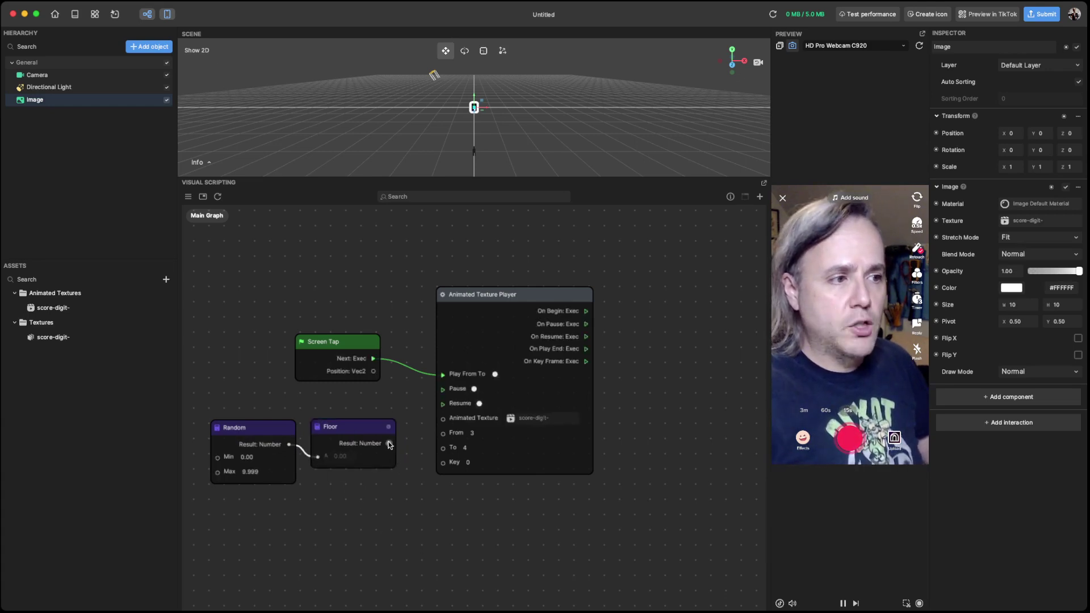
pyautogui.moveTo(390, 444); pyautogui.dragTo(443, 448)
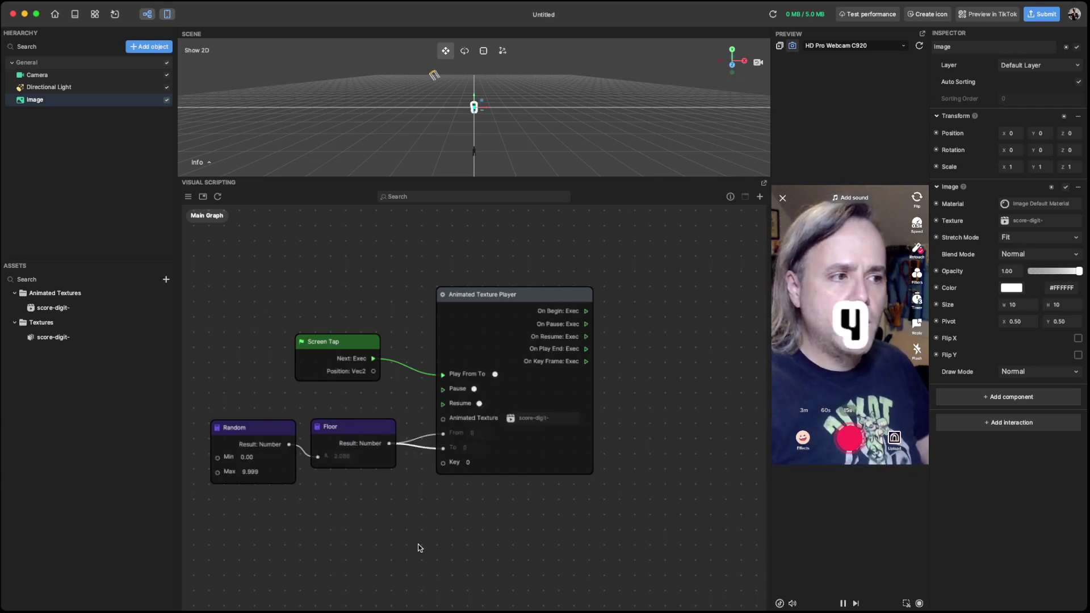
pyautogui.scroll(5, 481, 452)
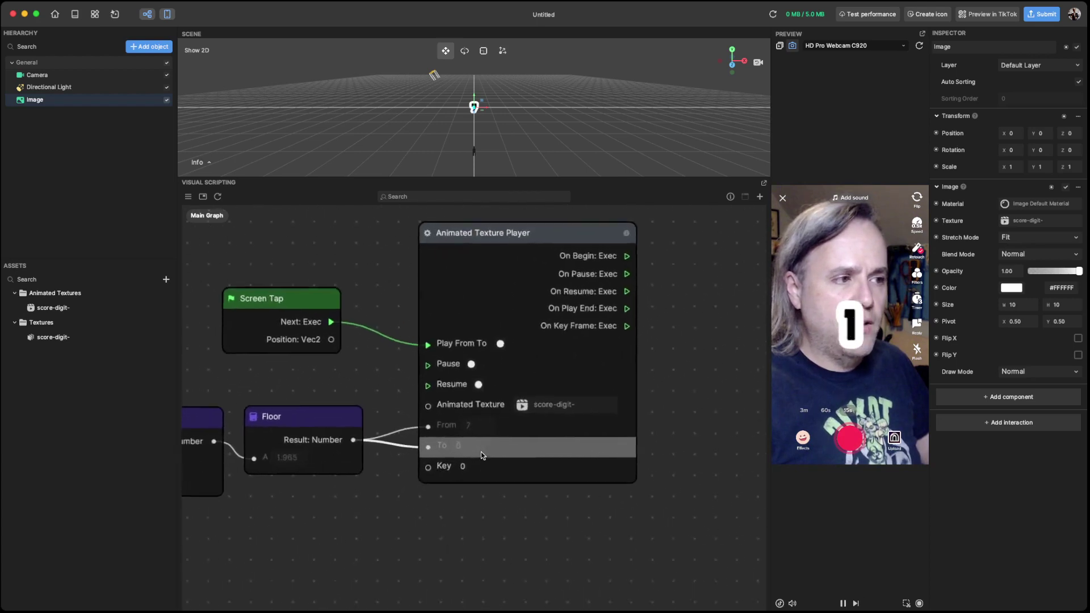
pyautogui.scroll(1, 481, 451)
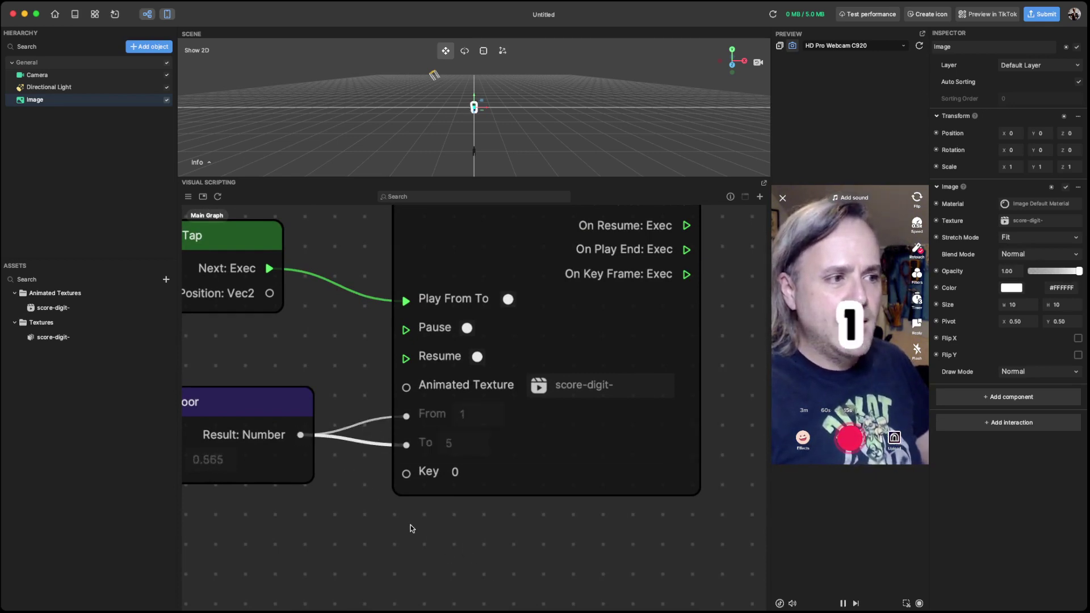
pyautogui.scroll(-3, 412, 528)
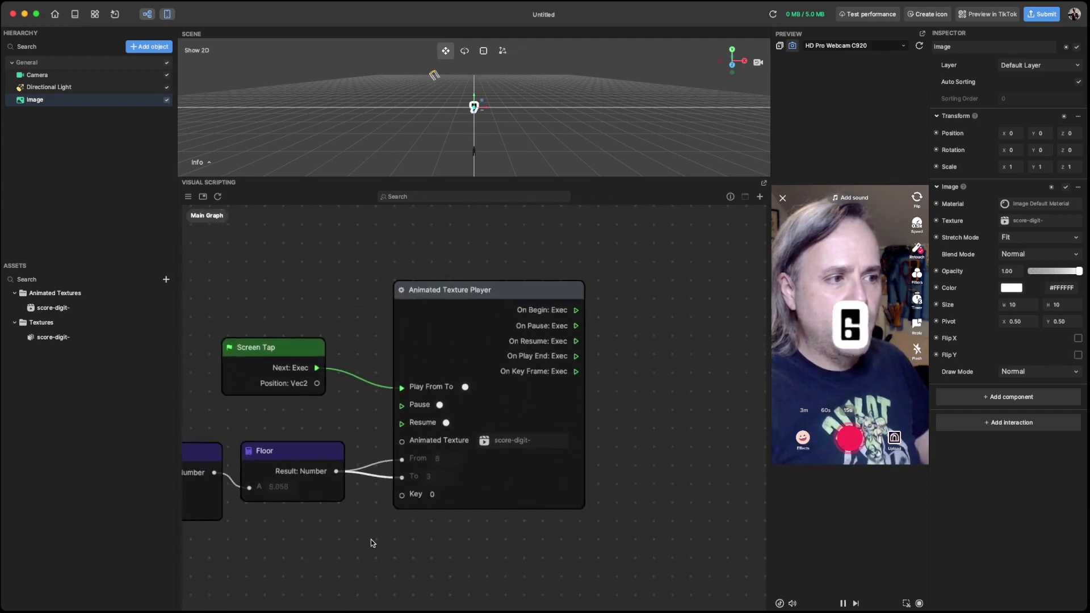
pyautogui.scroll(-2, 372, 543)
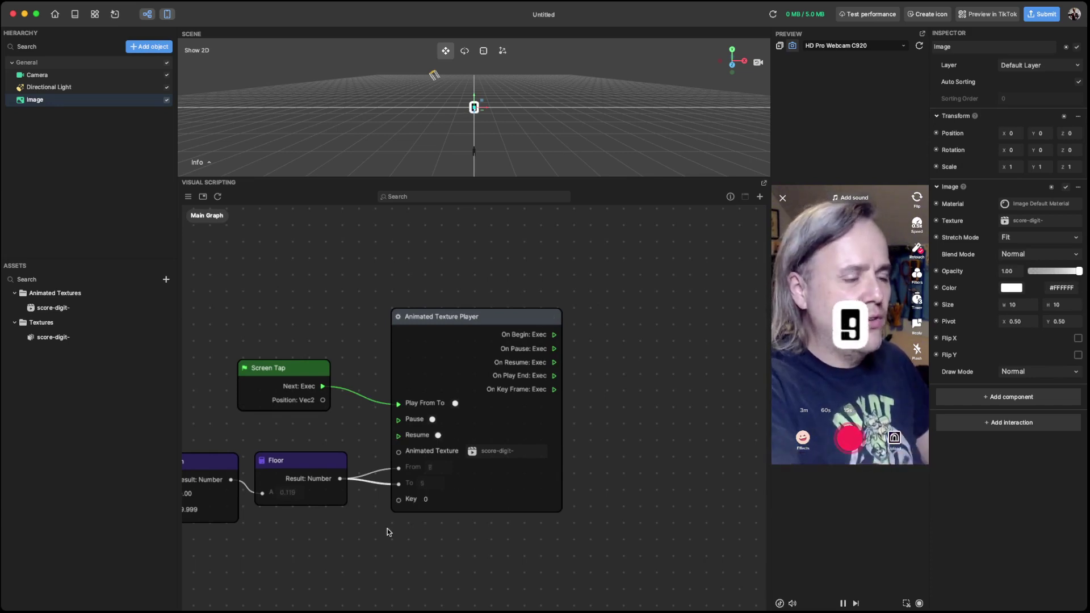
pyautogui.scroll(-3, 387, 528)
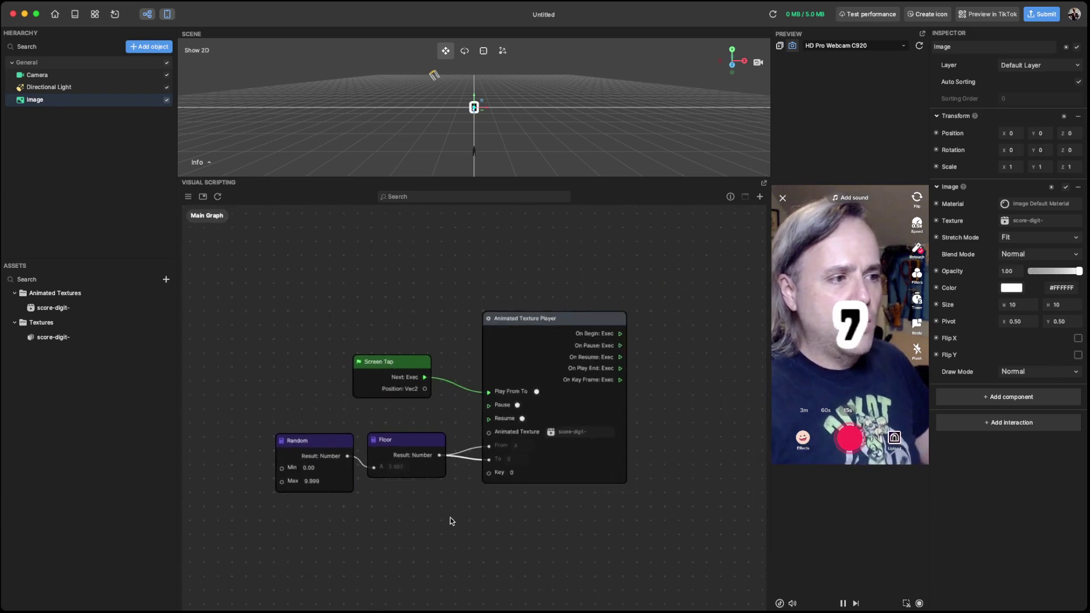
pyautogui.moveTo(442, 521); pyautogui.dragTo(236, 447)
pyautogui.moveTo(378, 363); pyautogui.dragTo(280, 362)
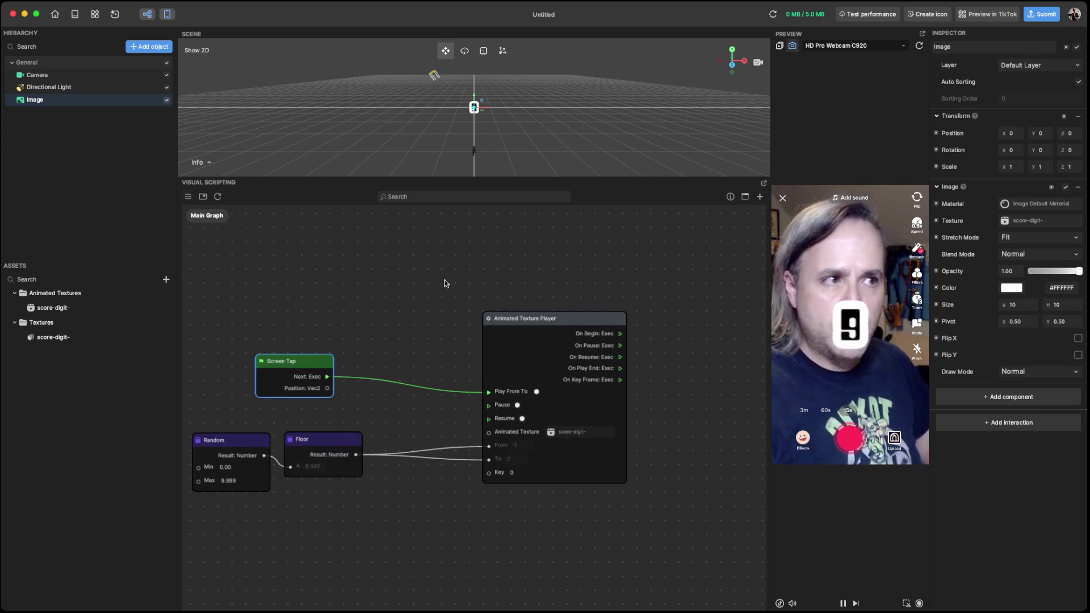
# Add a graph variable named 'Random Index' and keep its type as Number
pyautogui.click(187, 196)
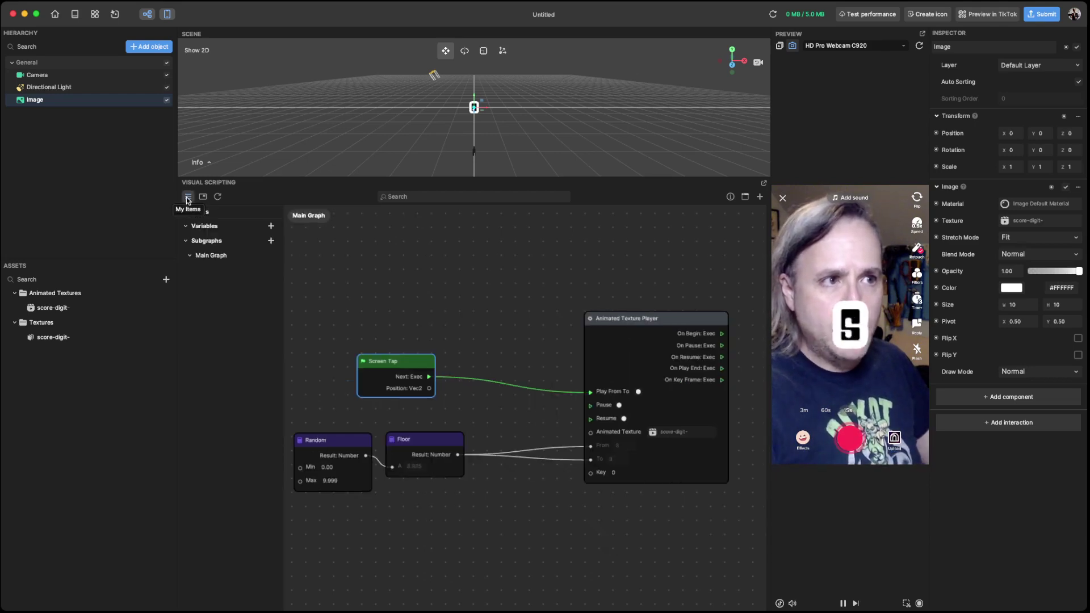
pyautogui.click(271, 225)
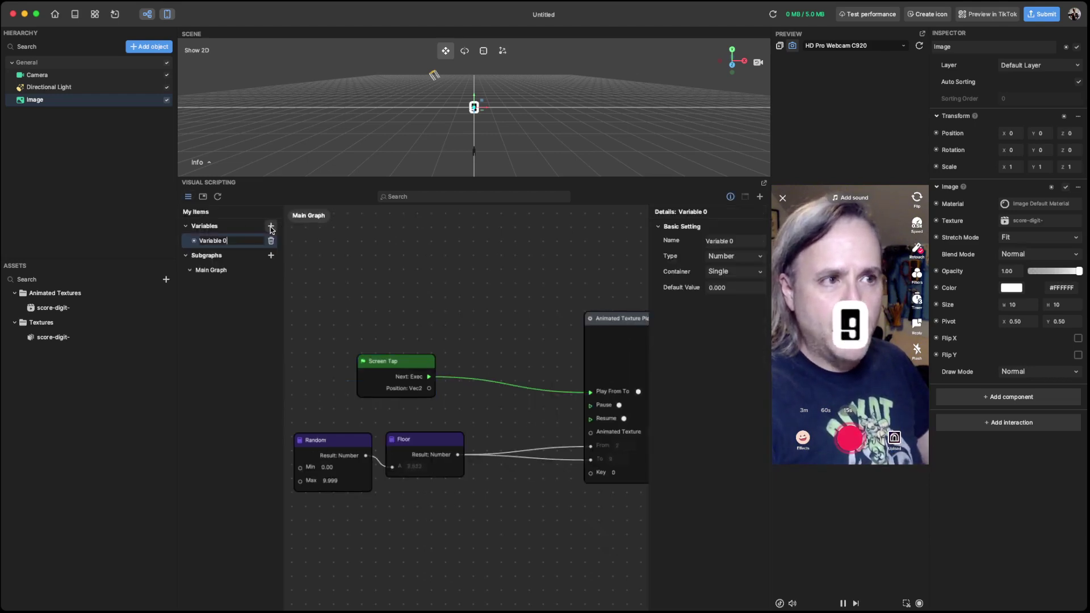
pyautogui.doubleClick(236, 242)
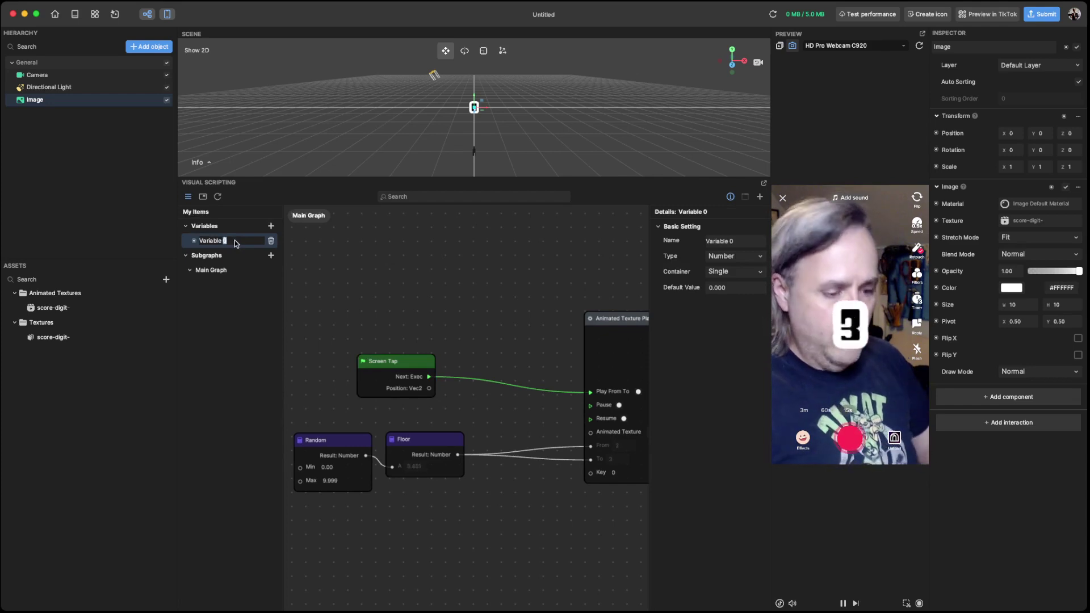
pyautogui.write('Random Index')
pyautogui.press('Return')
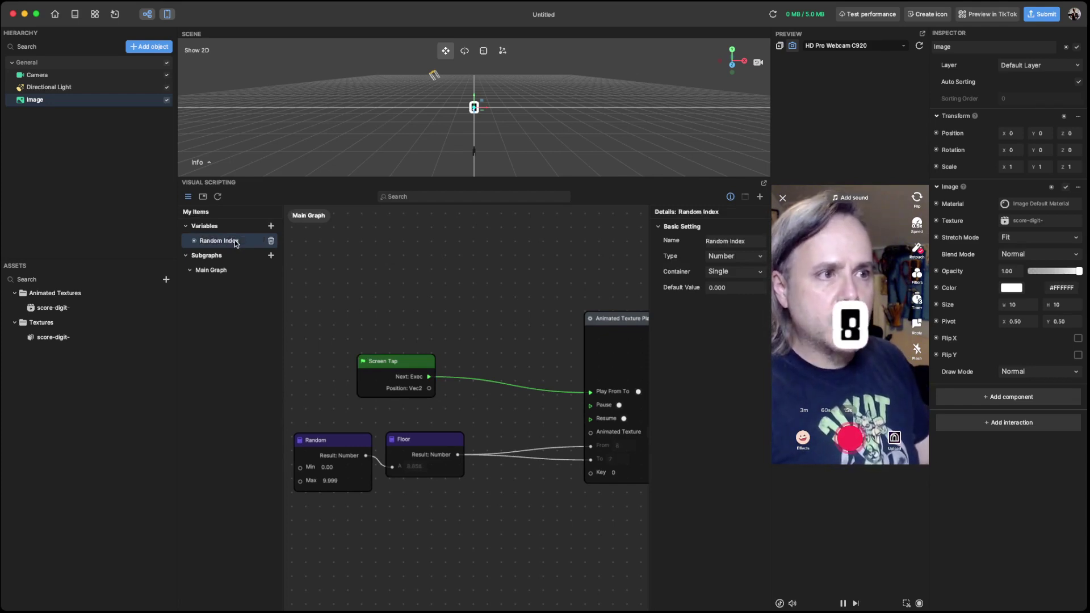
pyautogui.click(731, 197)
pyautogui.click(731, 197)
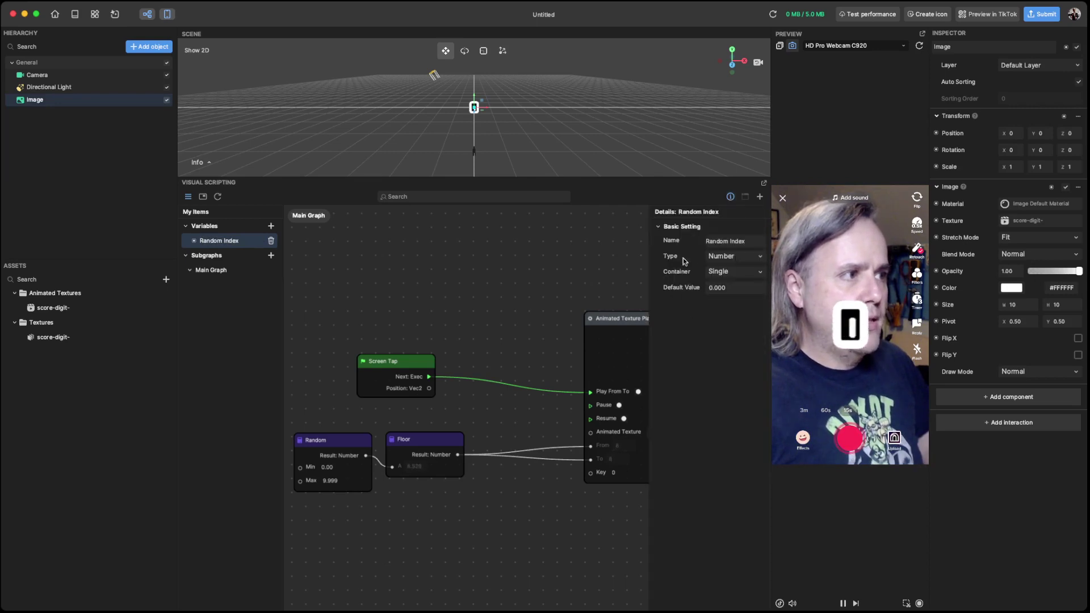
pyautogui.click(734, 256)
pyautogui.click(729, 269)
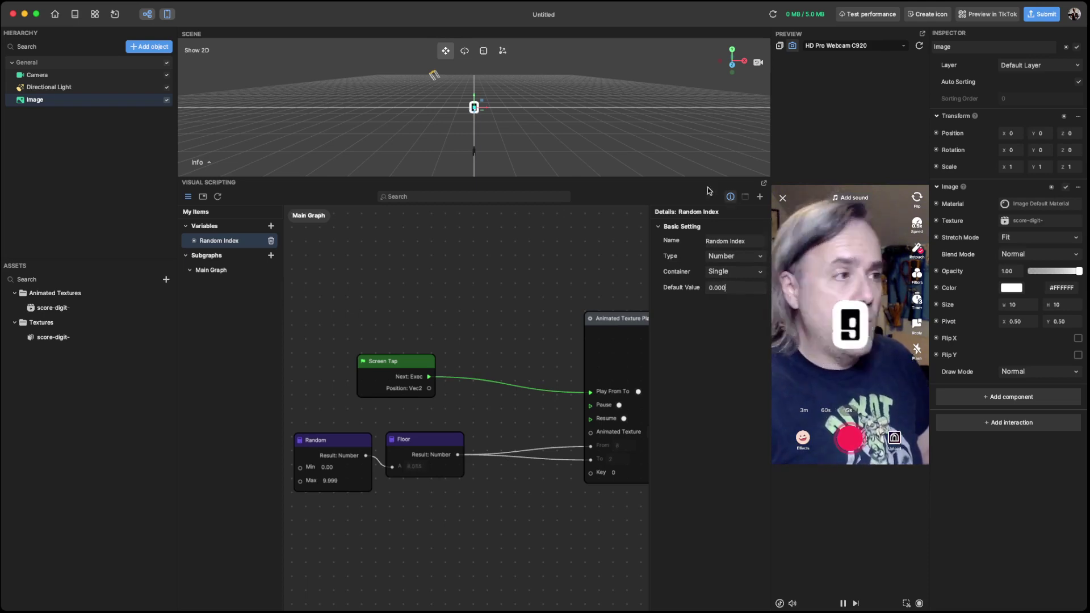
pyautogui.click(192, 241)
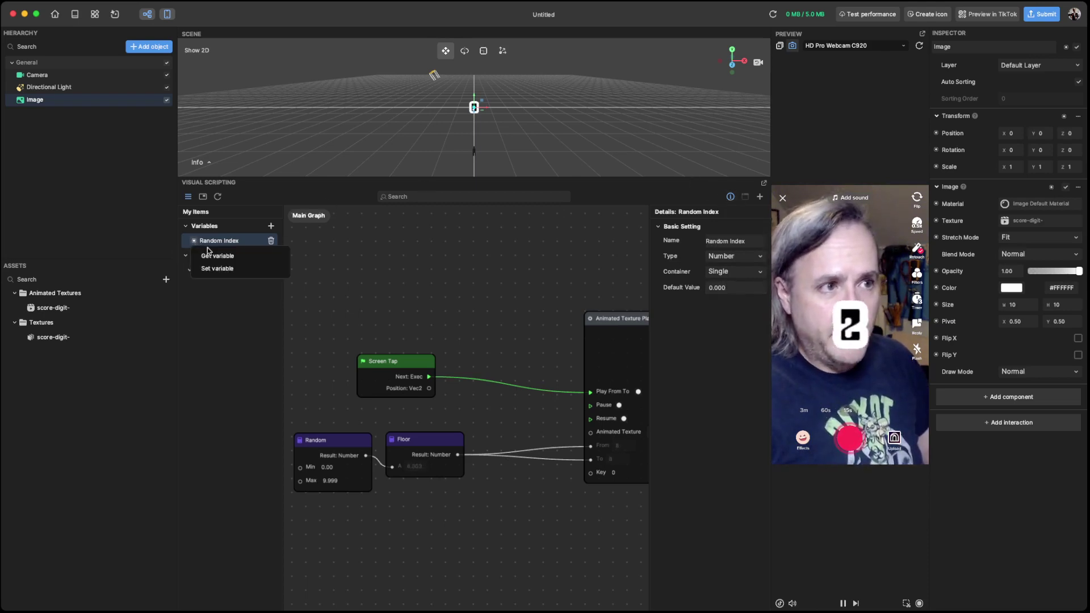
# Add a Set Random Index node, triggered by Screen Tap and fed by Floor's result
pyautogui.click(231, 269)
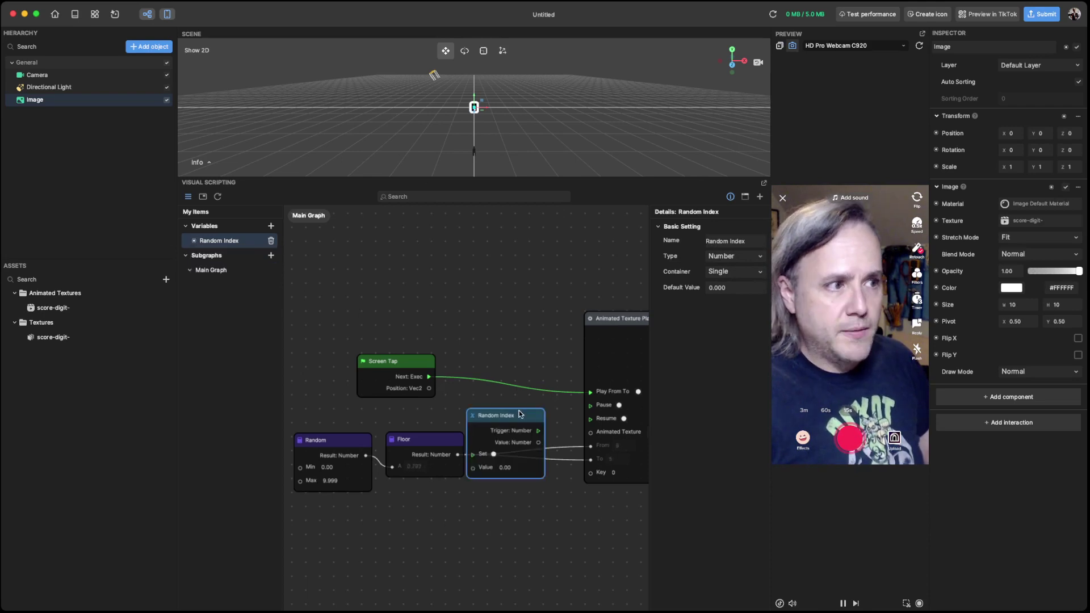
pyautogui.moveTo(520, 413); pyautogui.dragTo(514, 362)
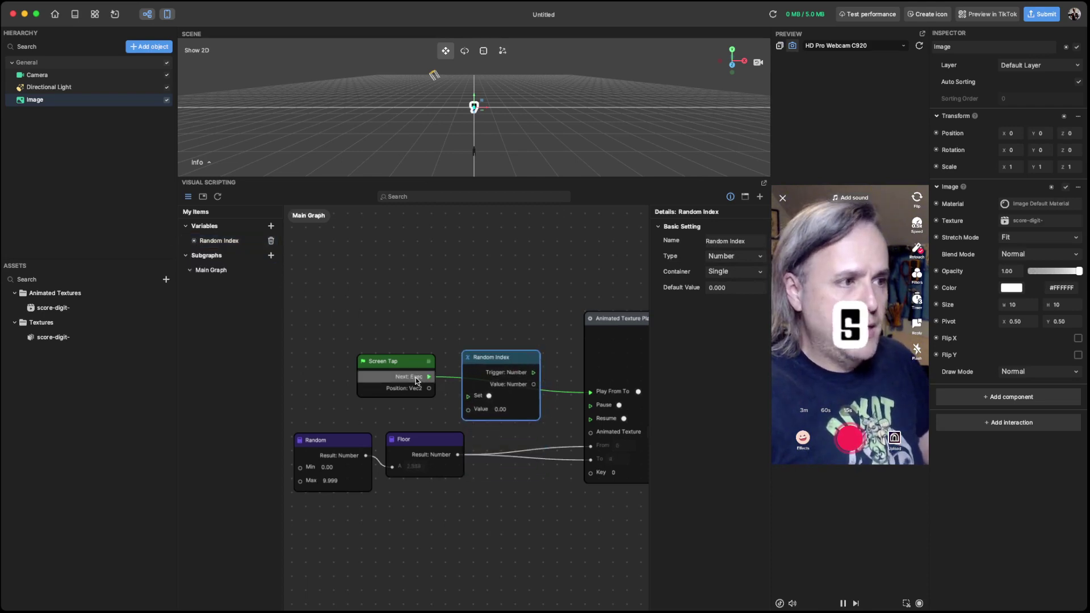
pyautogui.moveTo(430, 377); pyautogui.dragTo(468, 396)
pyautogui.moveTo(457, 455); pyautogui.dragTo(469, 410)
pyautogui.moveTo(441, 496); pyautogui.dragTo(291, 429)
pyautogui.moveTo(453, 454); pyautogui.dragTo(429, 426)
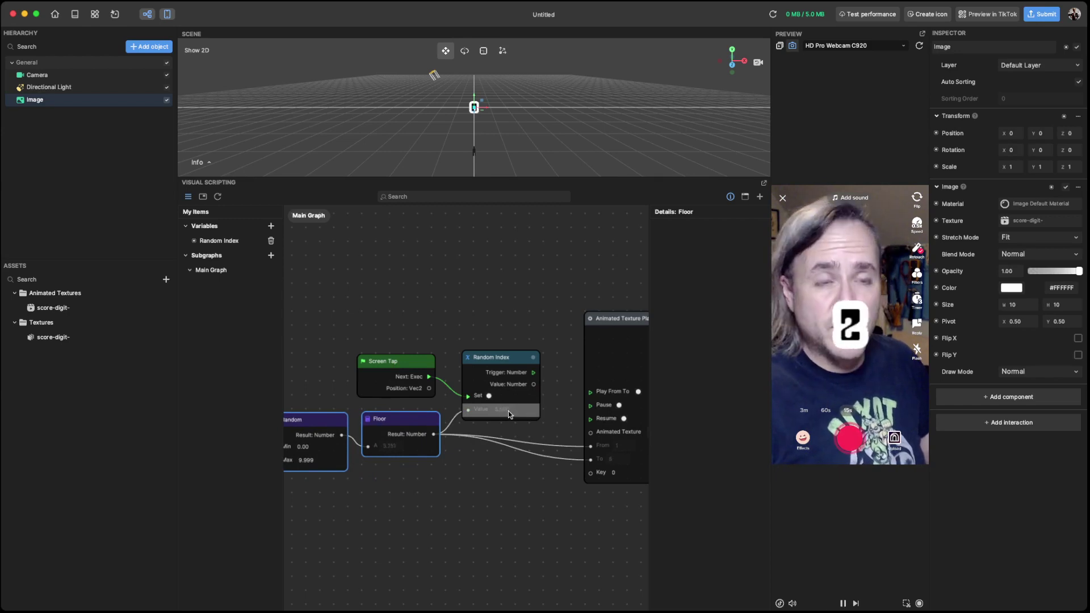
# Trigger the texture player from the setter and feed Random Index into From and To instead of Floor
pyautogui.moveTo(533, 373); pyautogui.dragTo(591, 390)
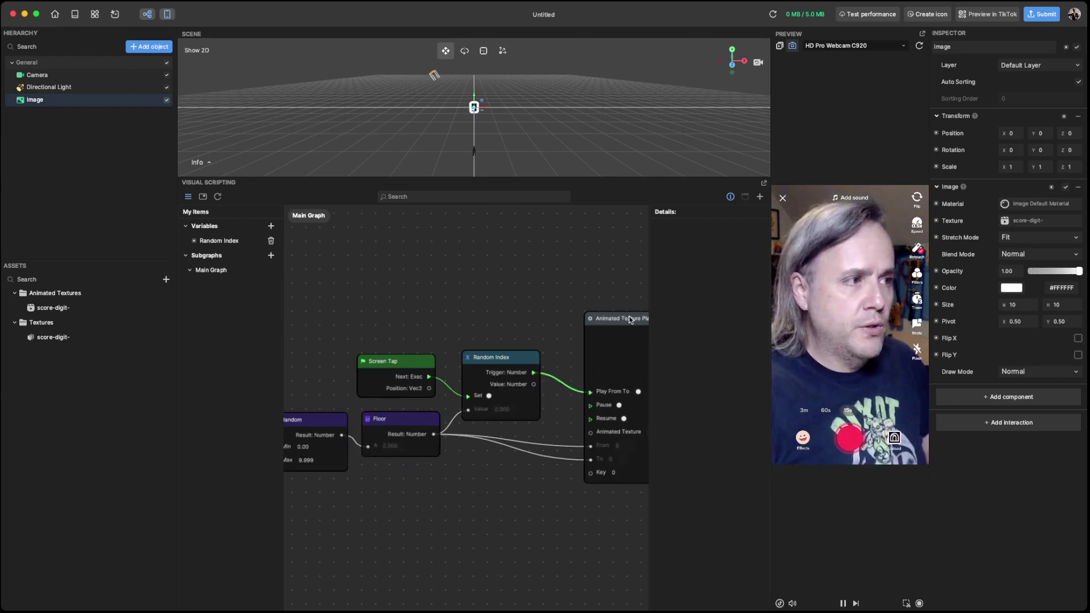
pyautogui.moveTo(630, 319); pyautogui.dragTo(614, 316)
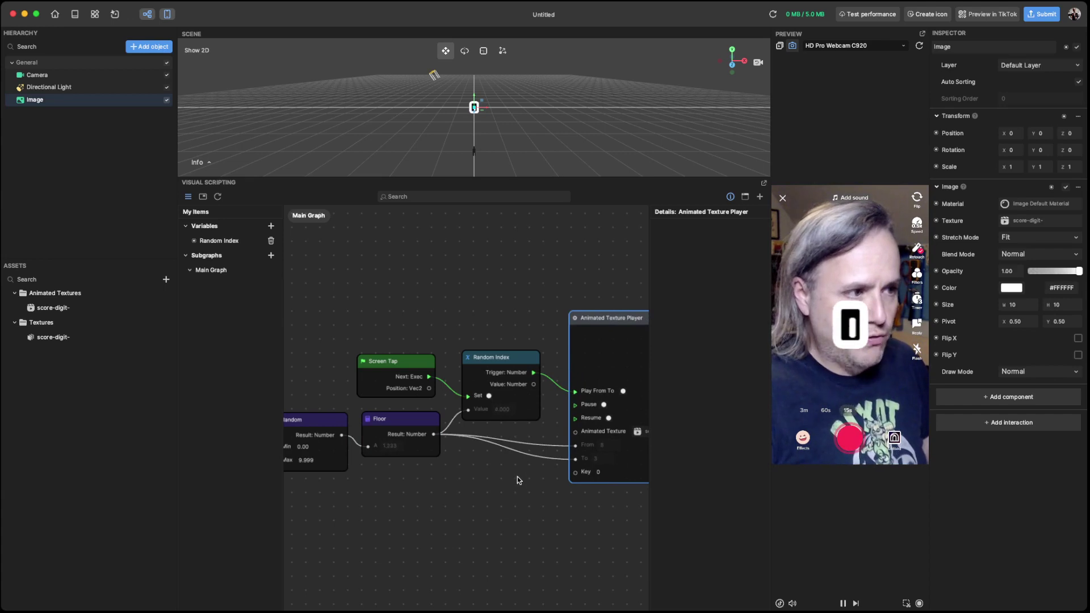
pyautogui.moveTo(517, 477); pyautogui.dragTo(529, 434)
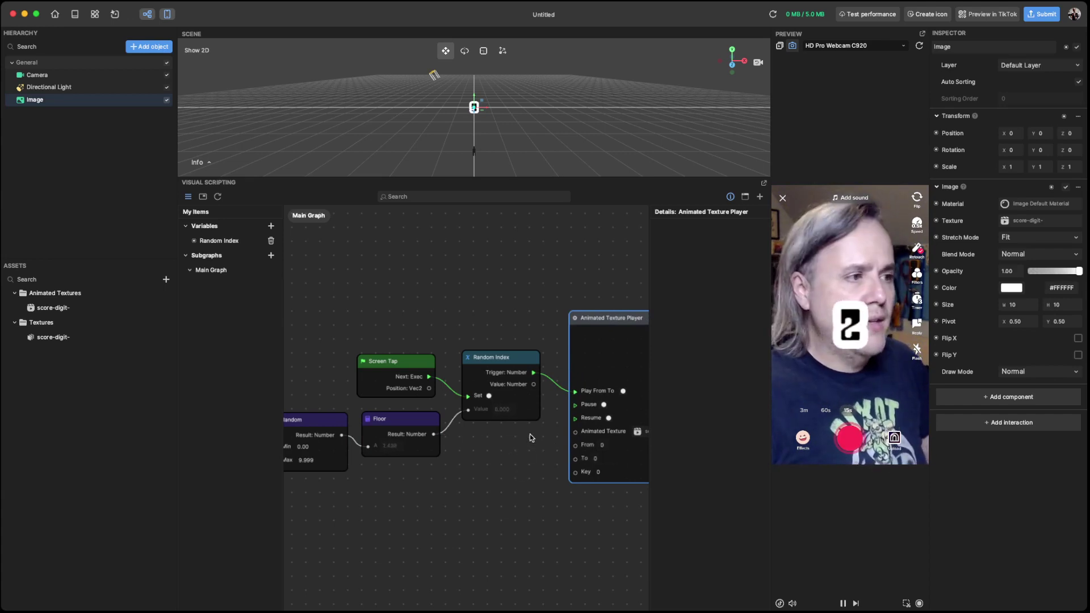
pyautogui.moveTo(533, 384); pyautogui.dragTo(573, 443)
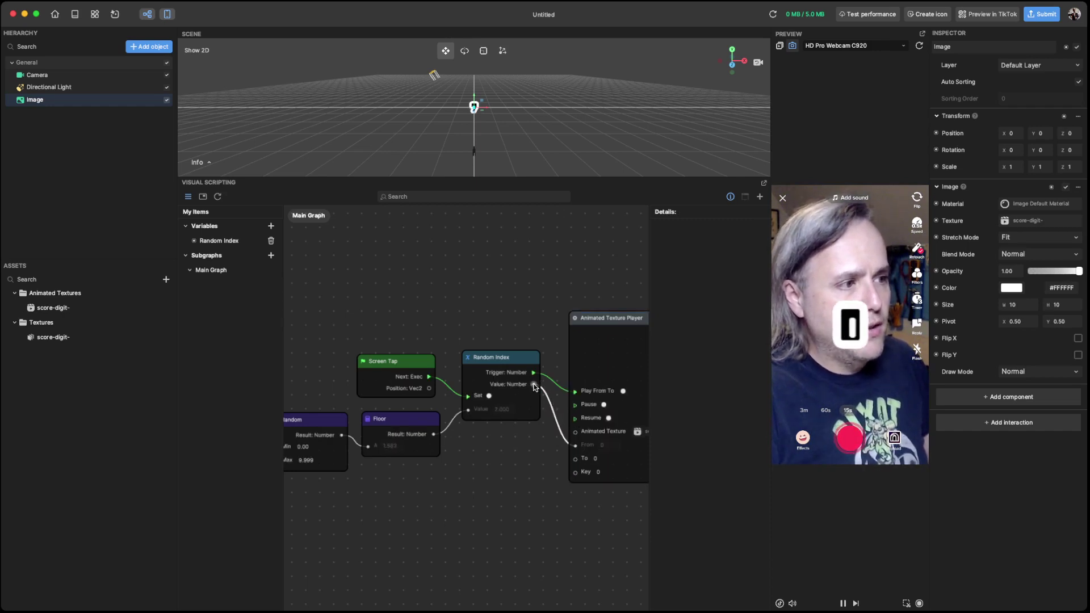
pyautogui.moveTo(532, 384); pyautogui.dragTo(575, 459)
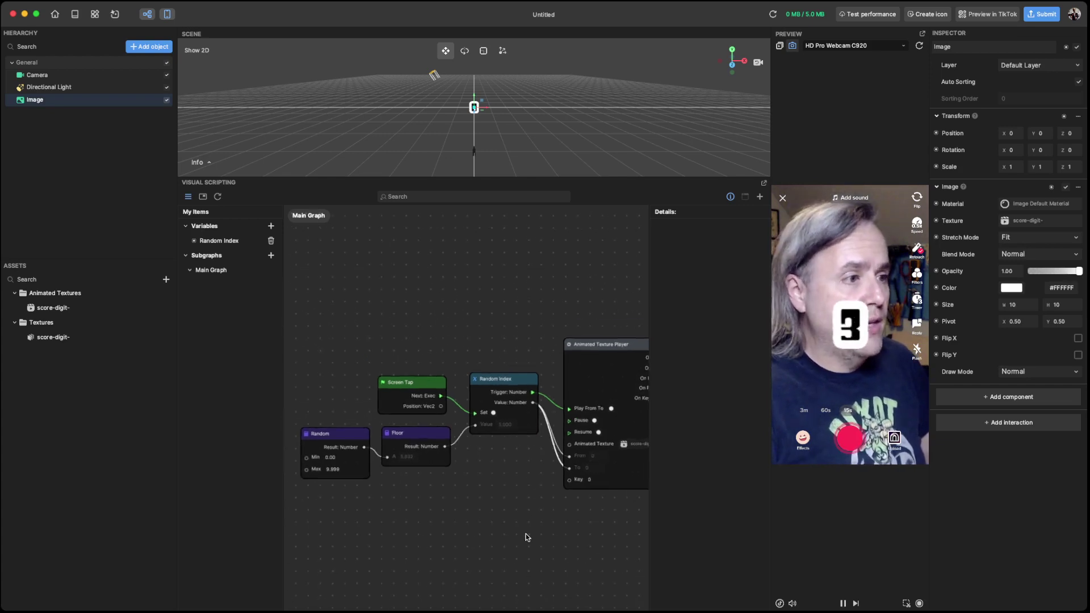
pyautogui.scroll(-2, 518, 536)
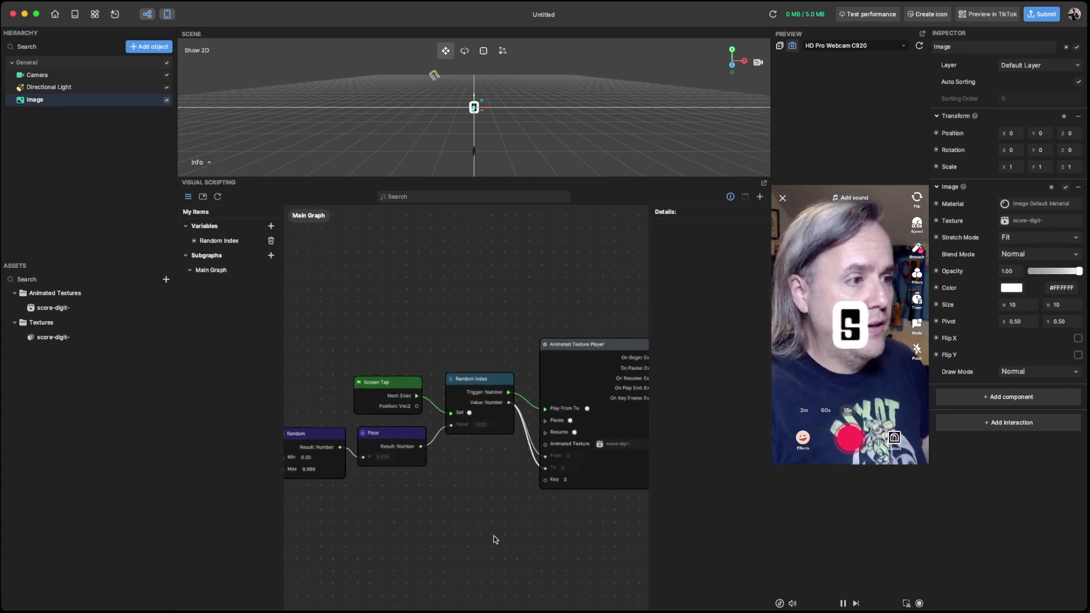
pyautogui.click(822, 281)
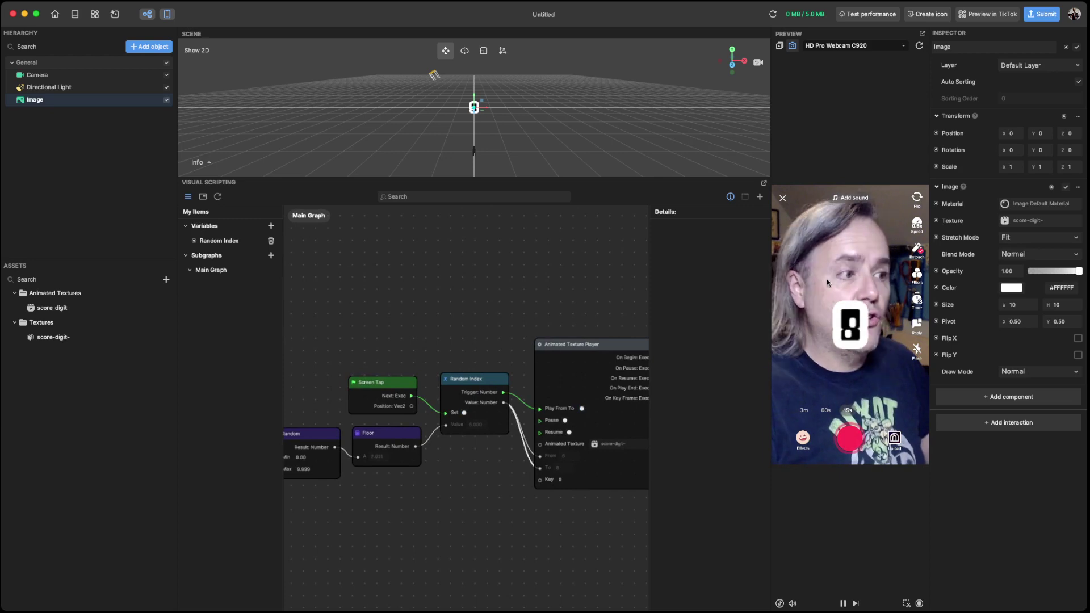
pyautogui.click(826, 278)
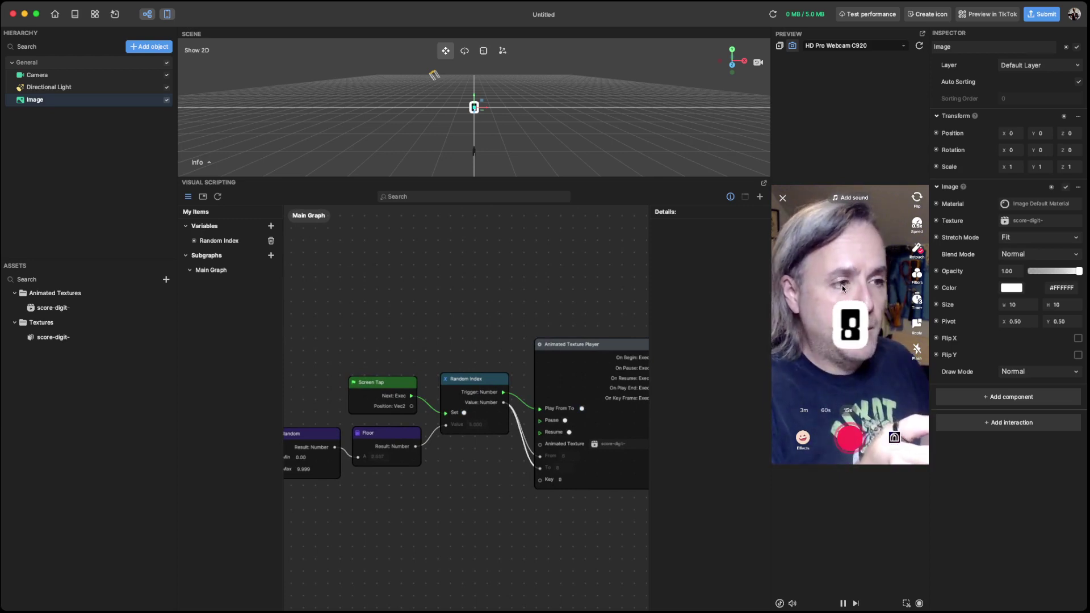
pyautogui.click(842, 280)
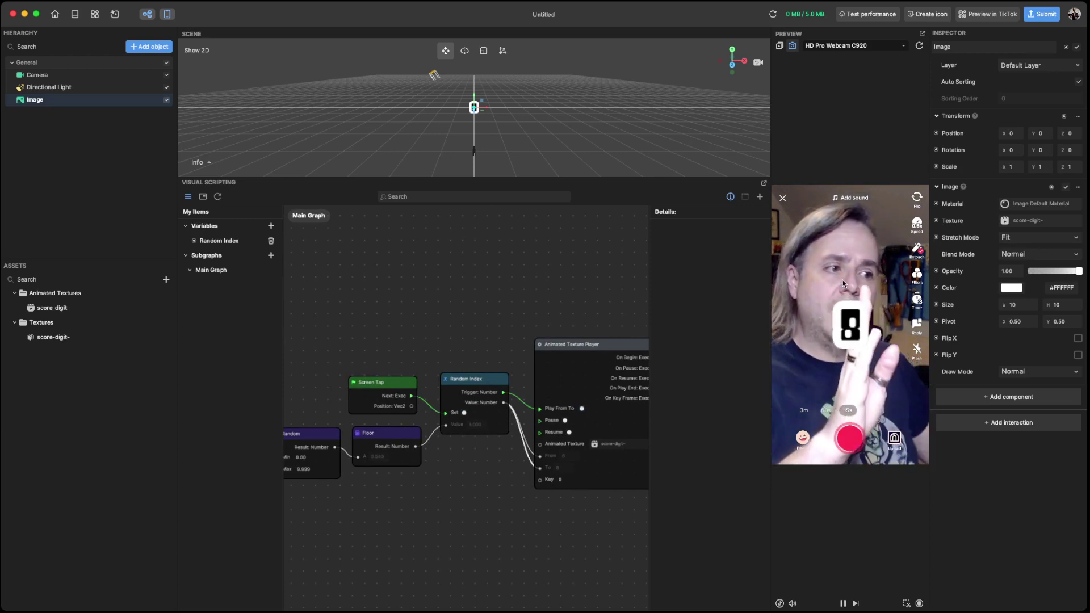
pyautogui.click(842, 281)
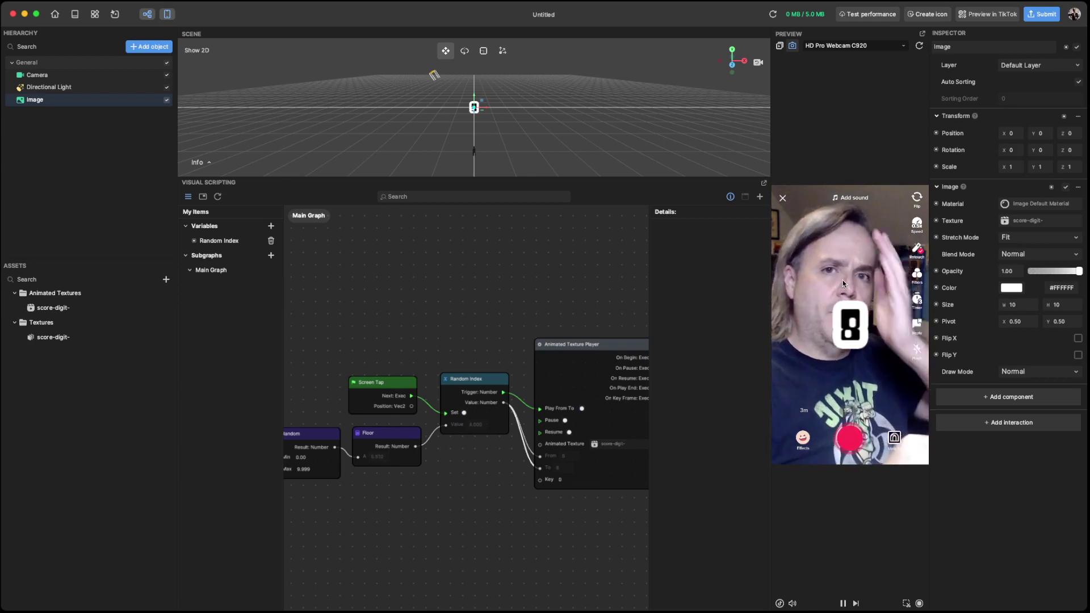
pyautogui.click(842, 280)
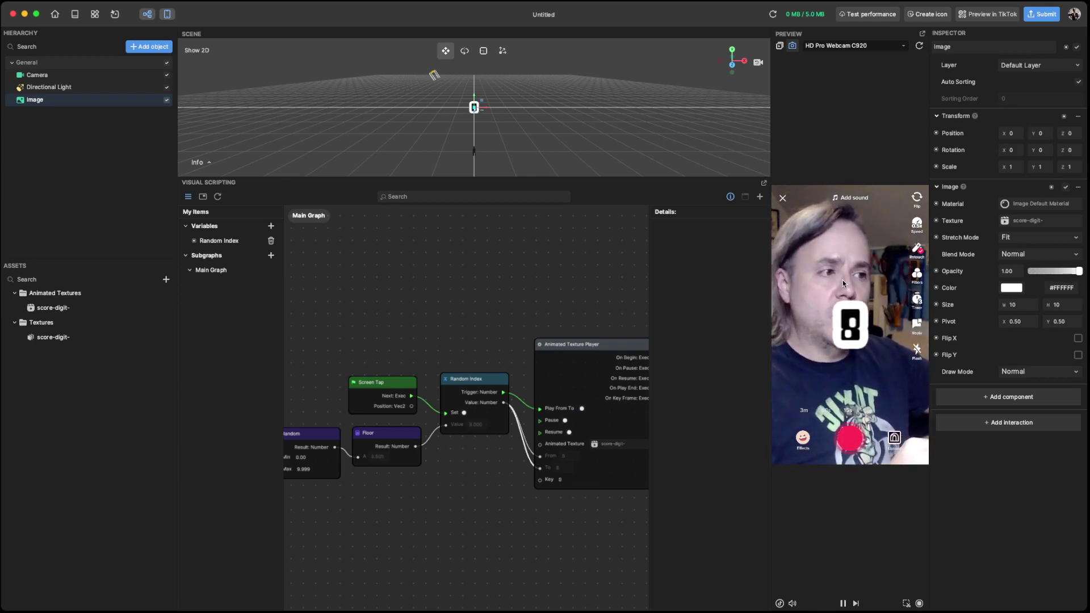
pyautogui.click(842, 280)
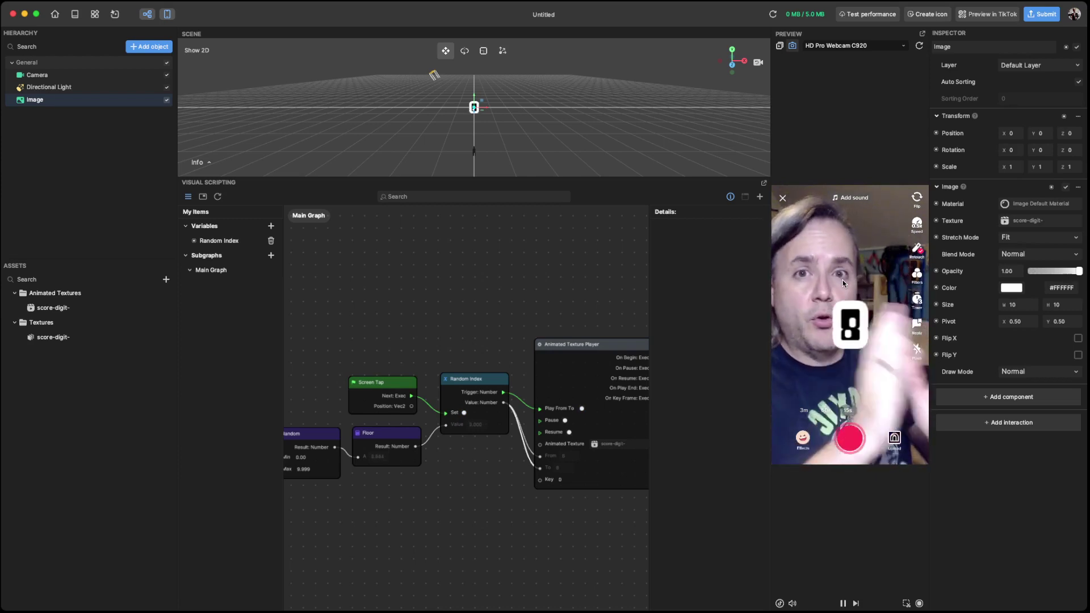
pyautogui.click(842, 281)
pyautogui.click(842, 280)
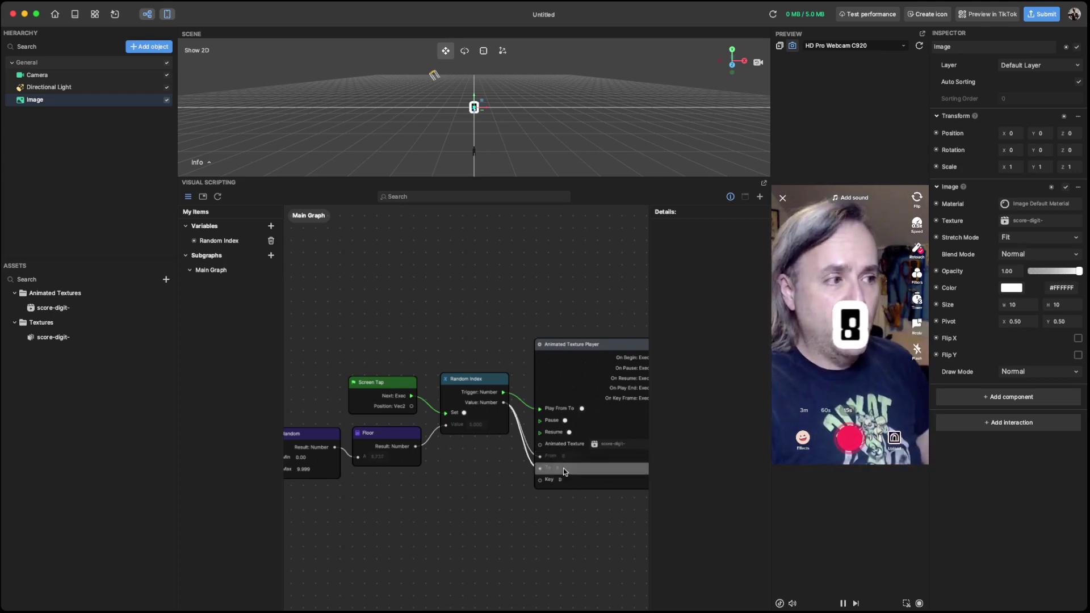
pyautogui.click(859, 276)
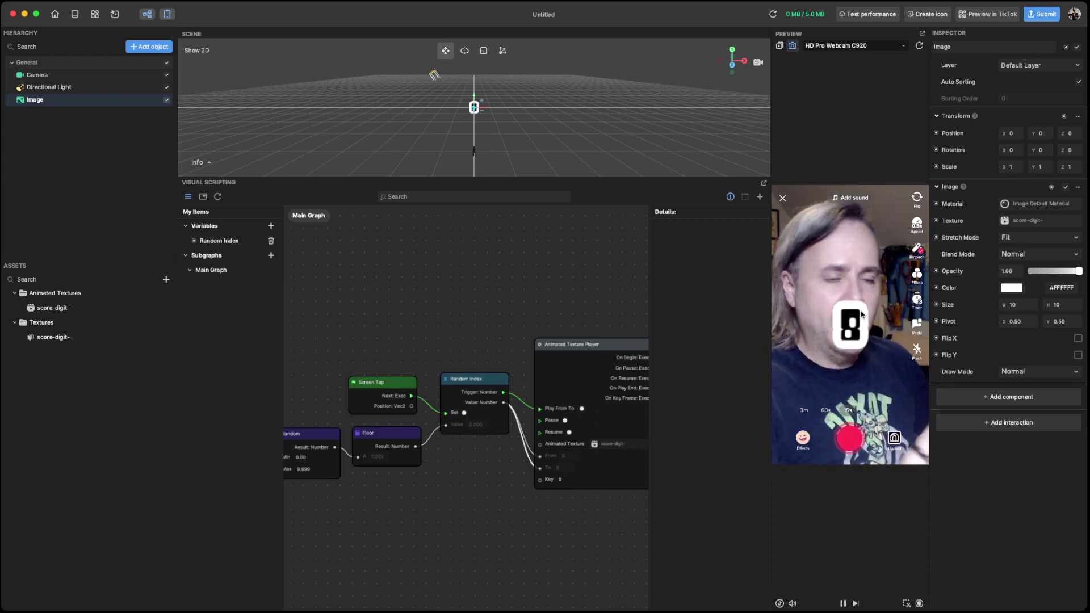
pyautogui.click(840, 361)
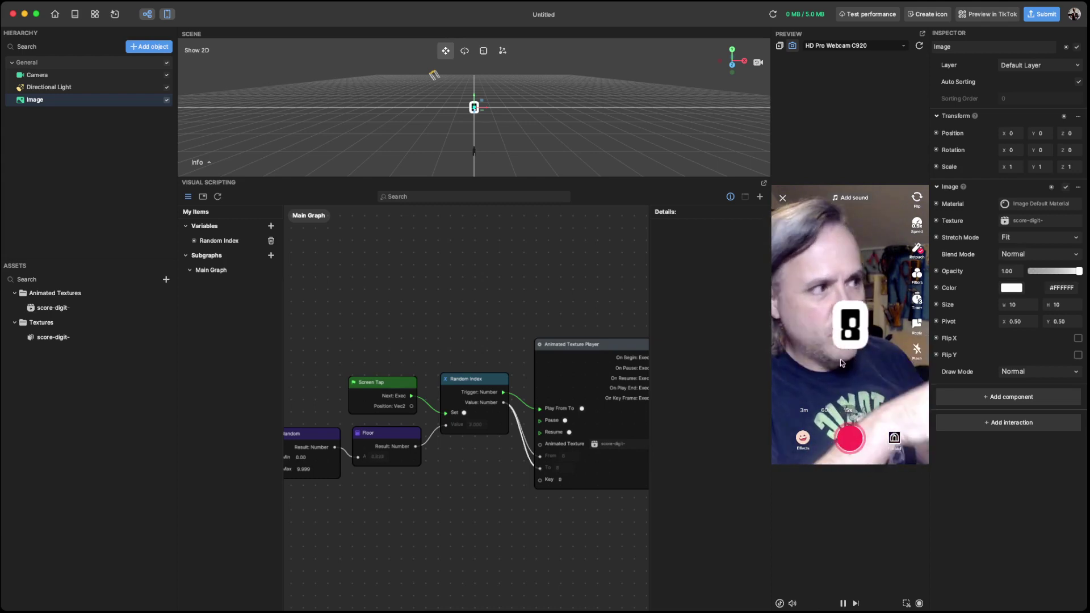
pyautogui.click(855, 329)
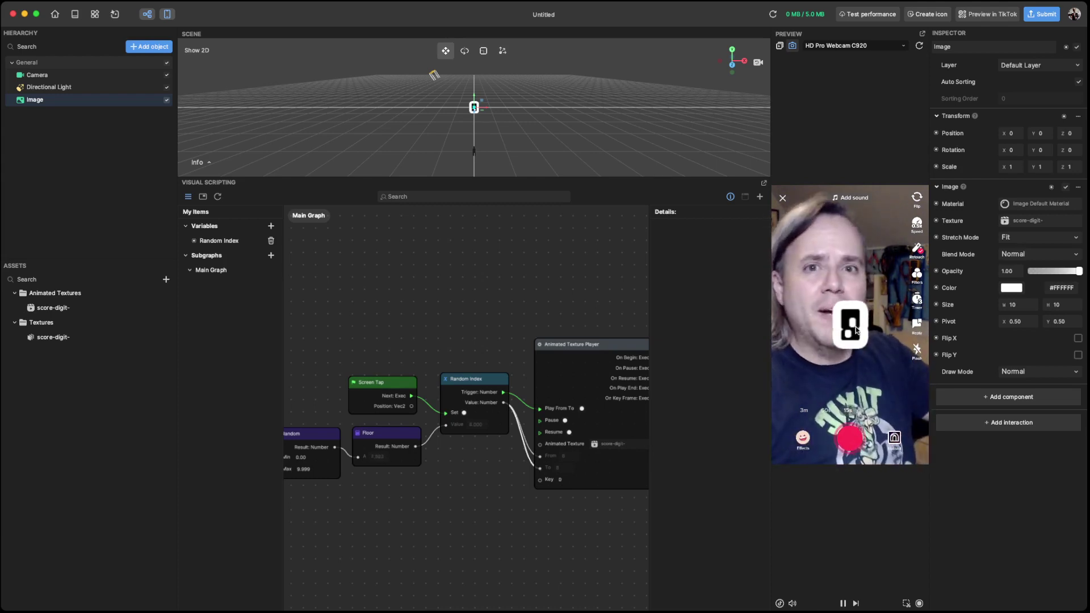
pyautogui.click(855, 330)
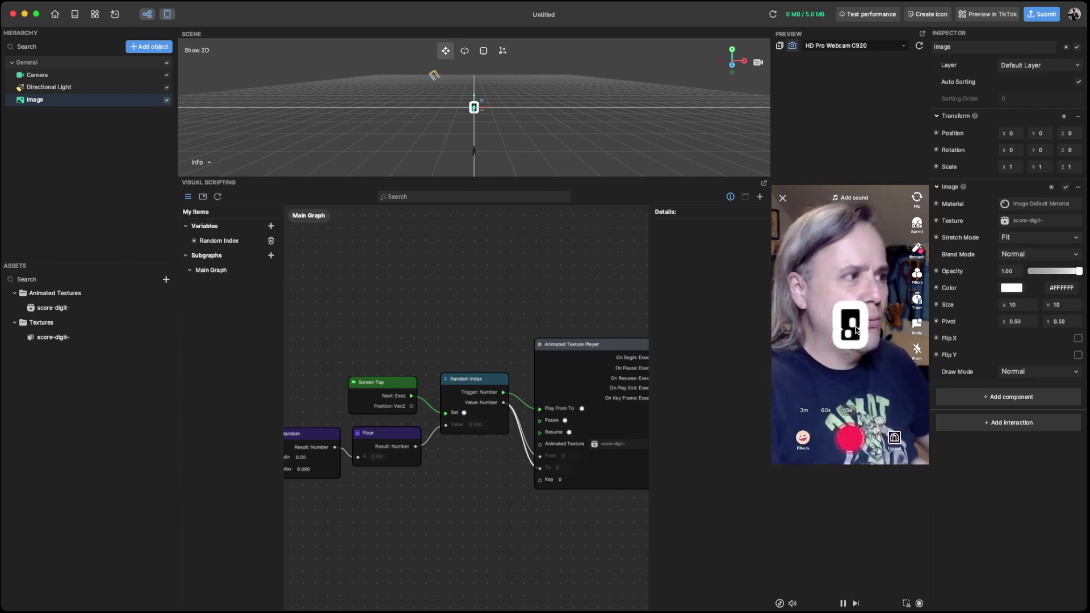
pyautogui.click(868, 346)
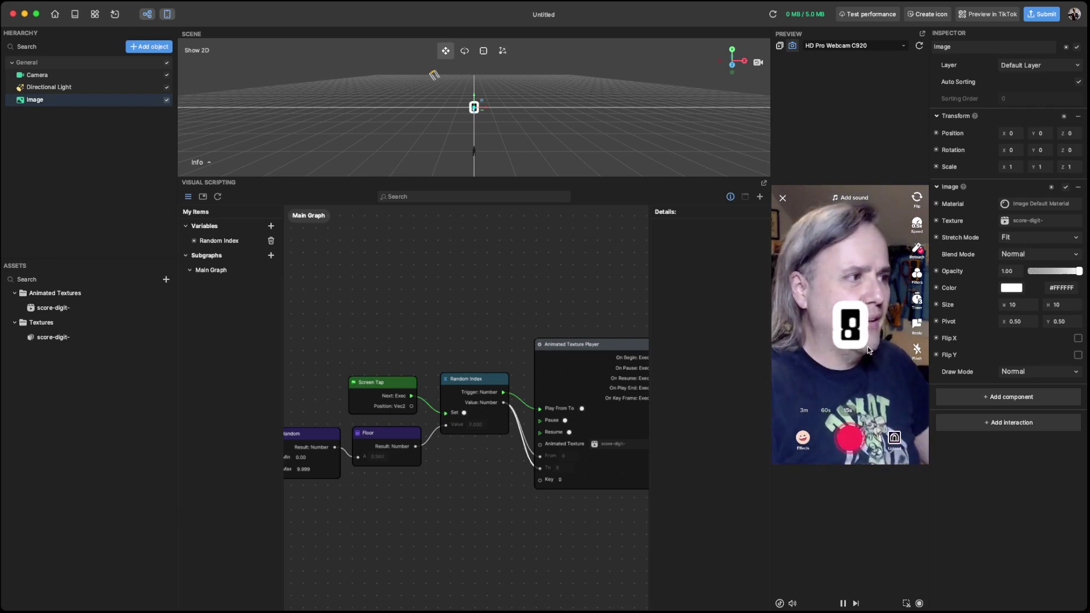
pyautogui.click(816, 277)
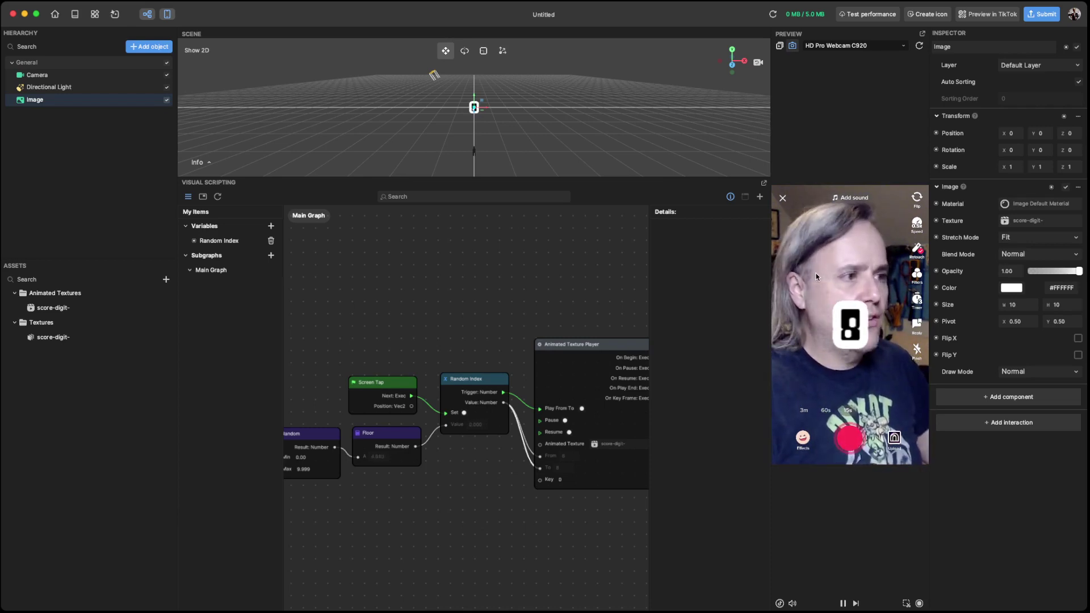
pyautogui.click(816, 276)
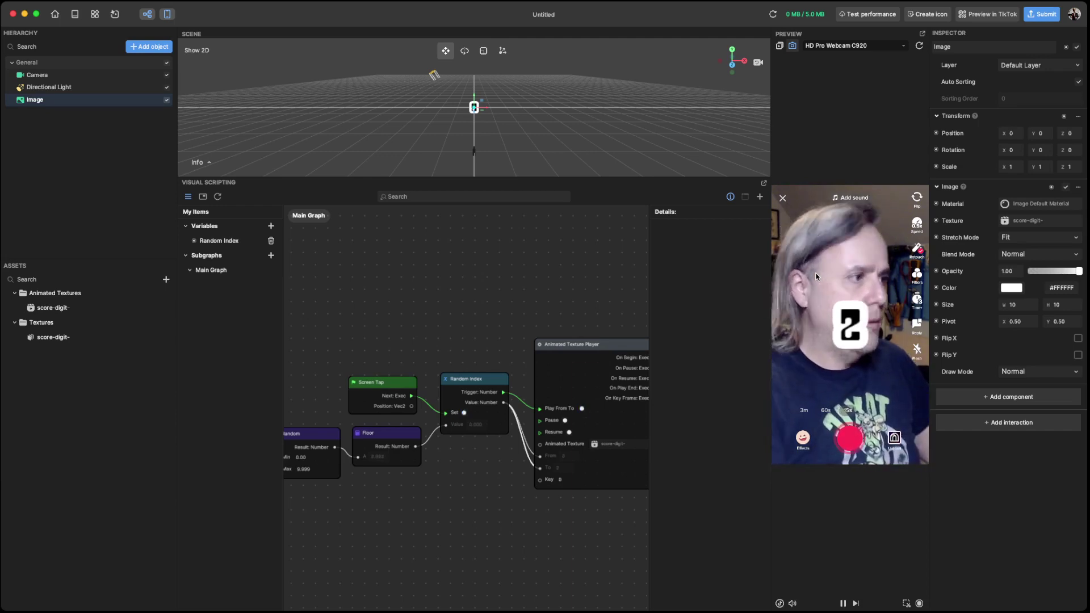
pyautogui.click(819, 260)
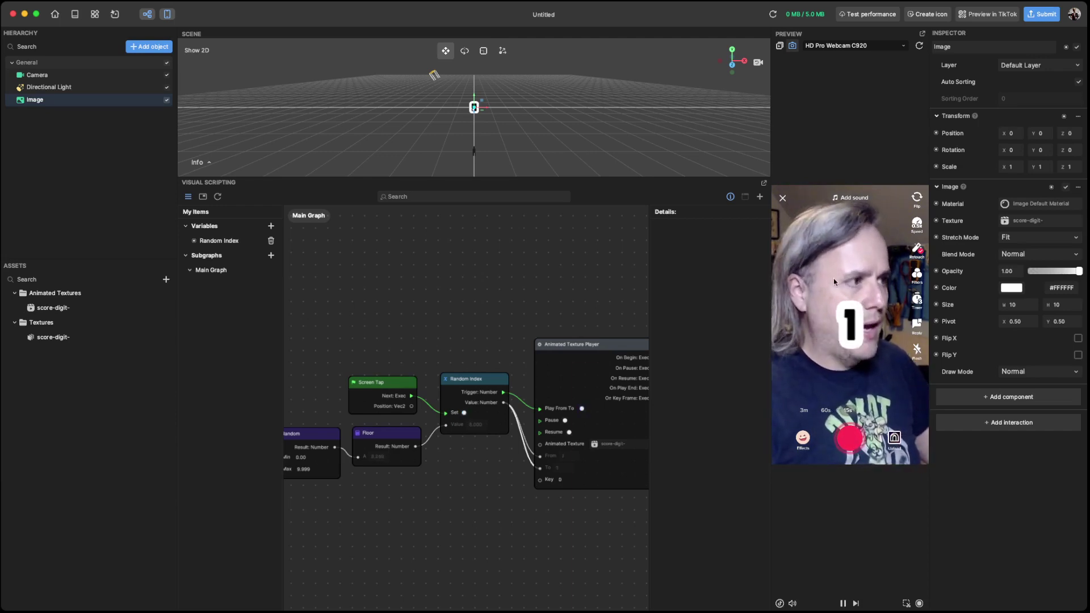
pyautogui.click(833, 278)
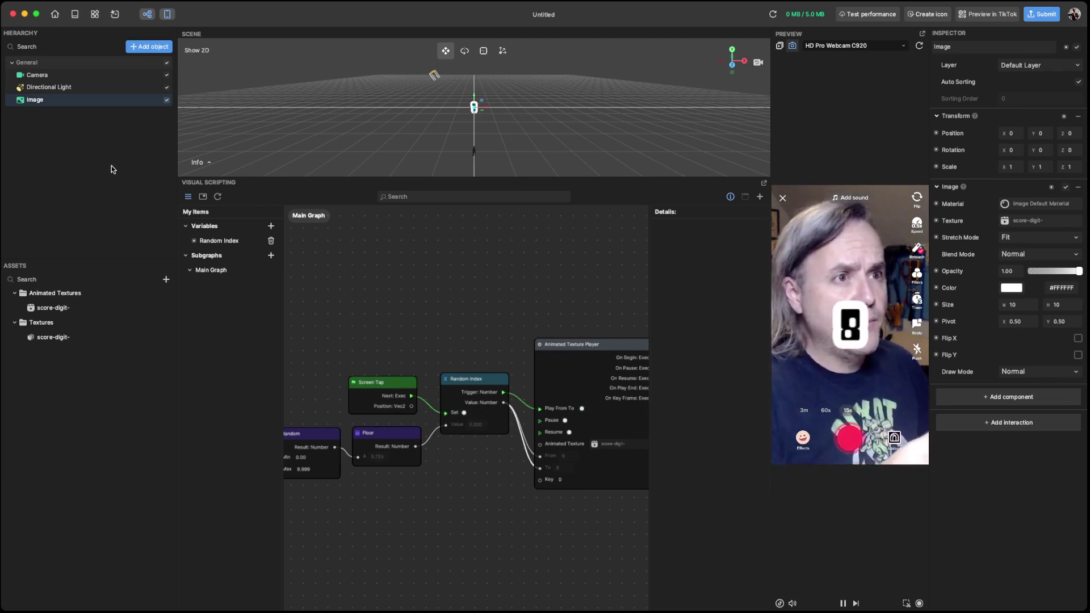
# Duplicate the Image object and set the copy Image (1) to Position X 5
pyautogui.doubleClick(89, 99)
pyautogui.click(91, 163)
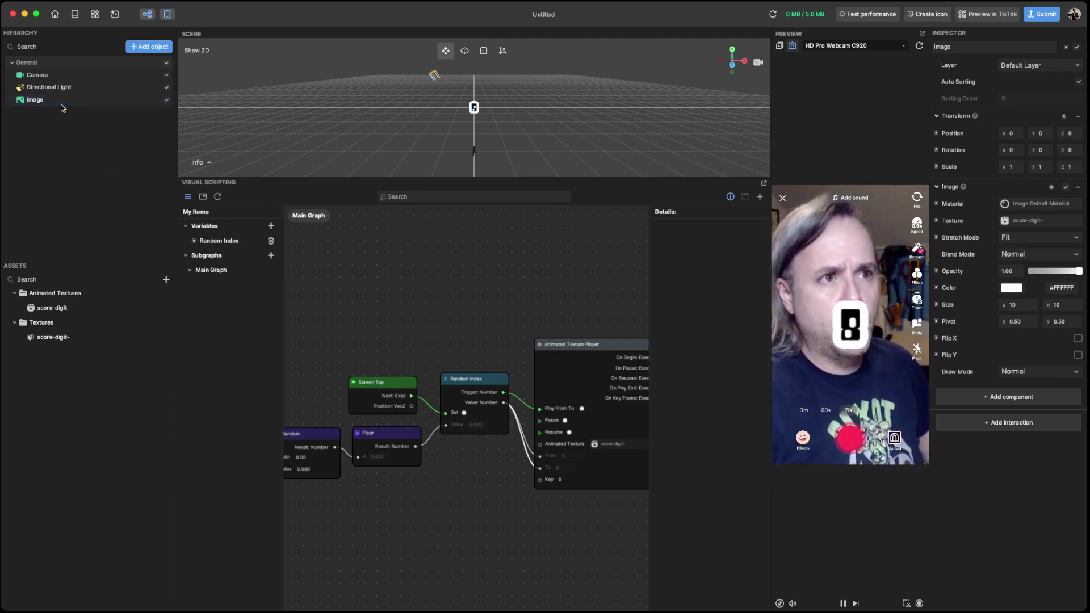
pyautogui.click(80, 101)
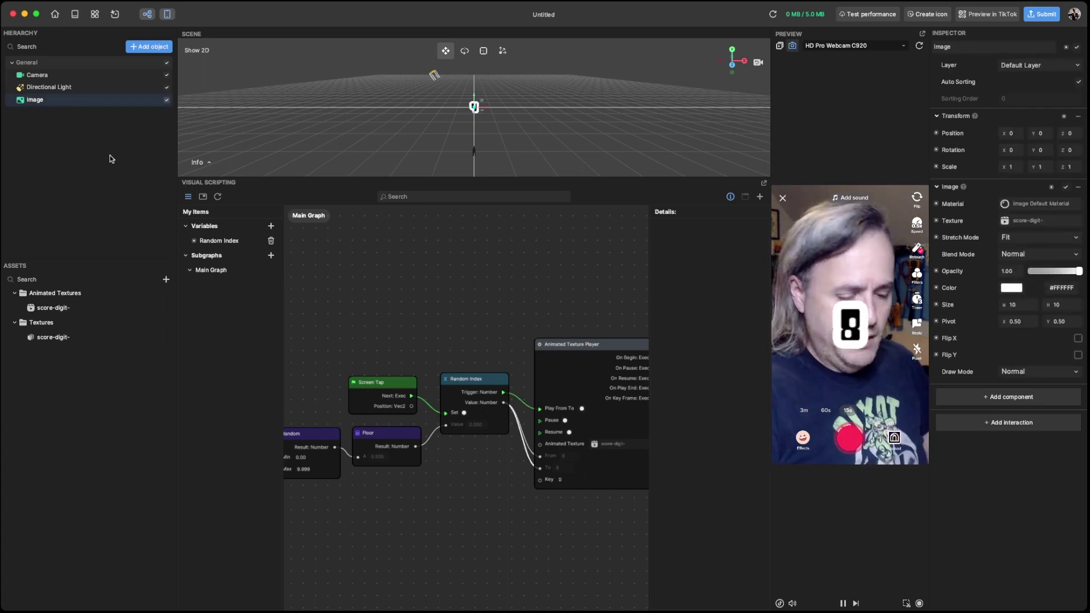
pyautogui.press('super+d')
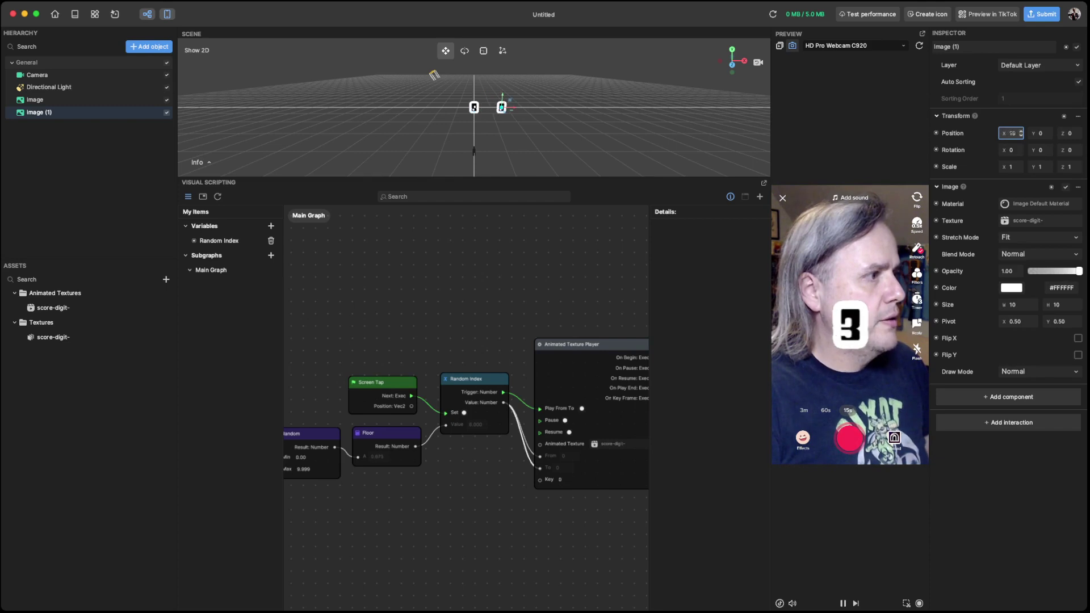
pyautogui.click(1020, 136)
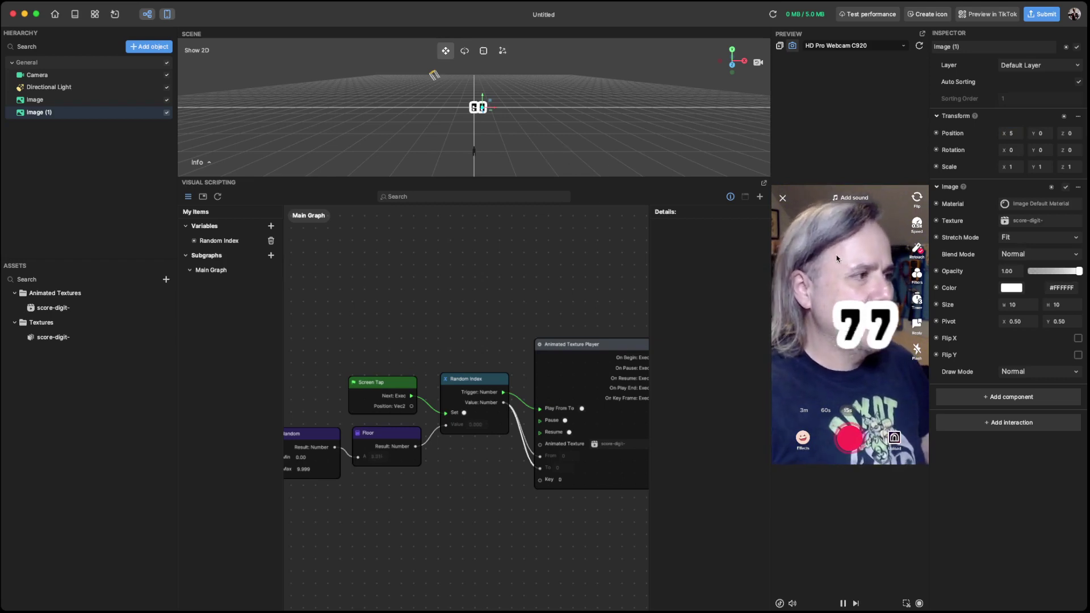
pyautogui.click(86, 337)
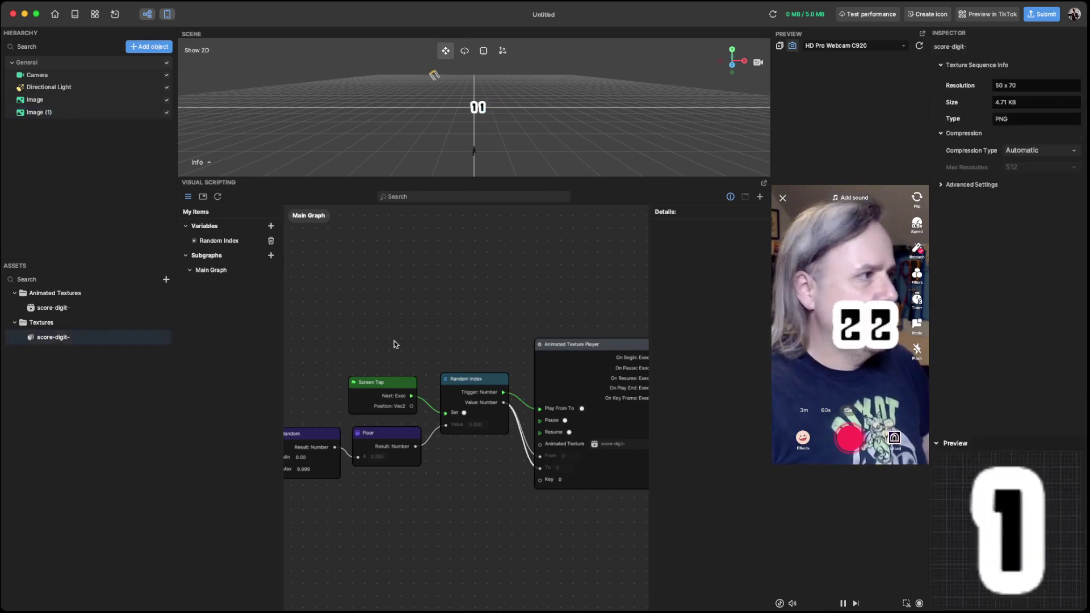
pyautogui.click(941, 184)
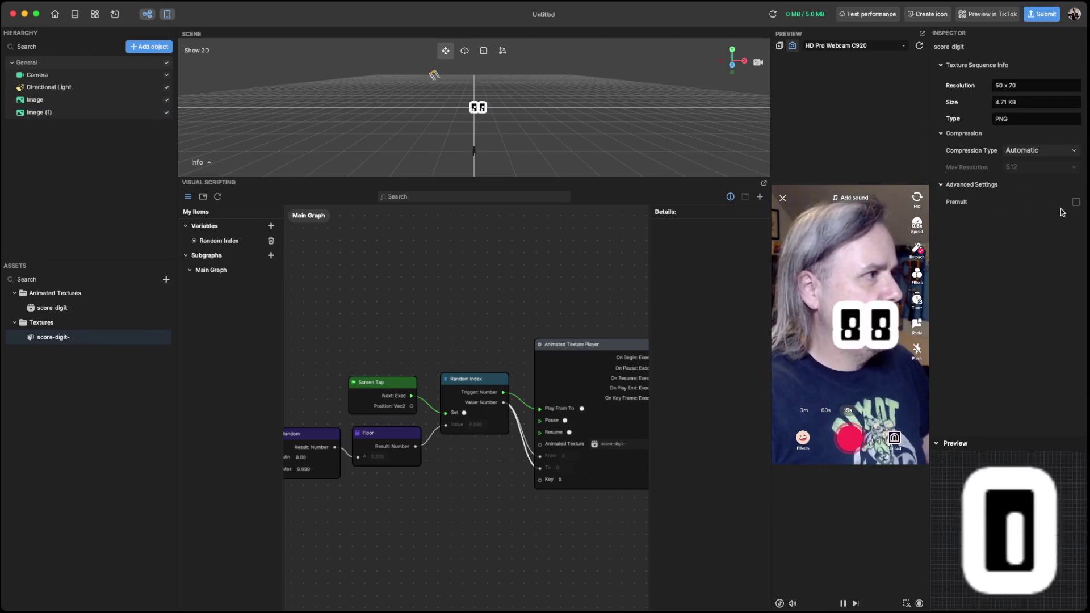
pyautogui.click(1075, 202)
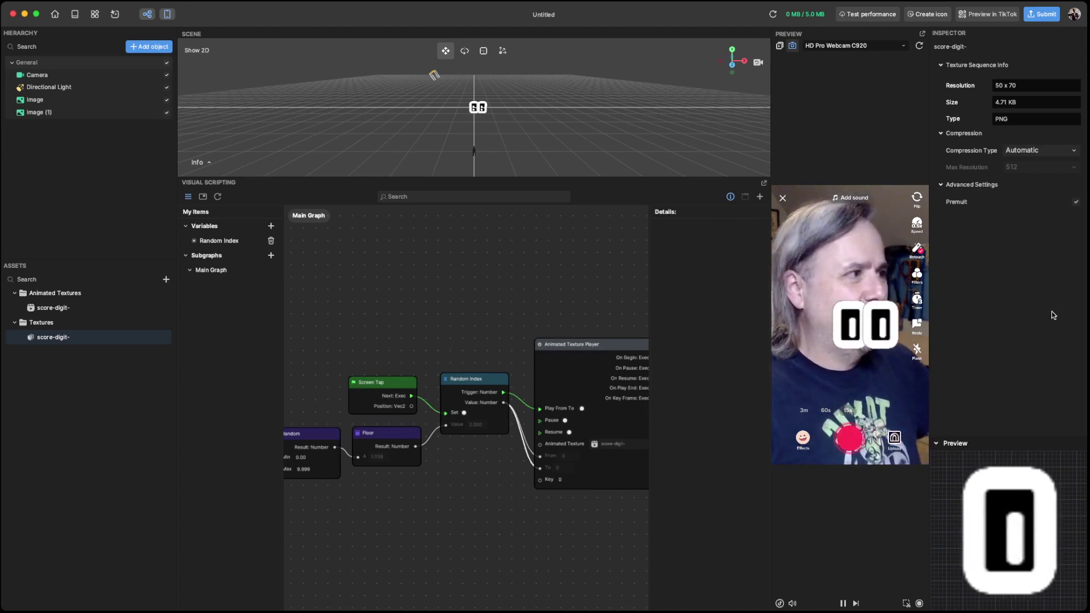
pyautogui.click(1074, 199)
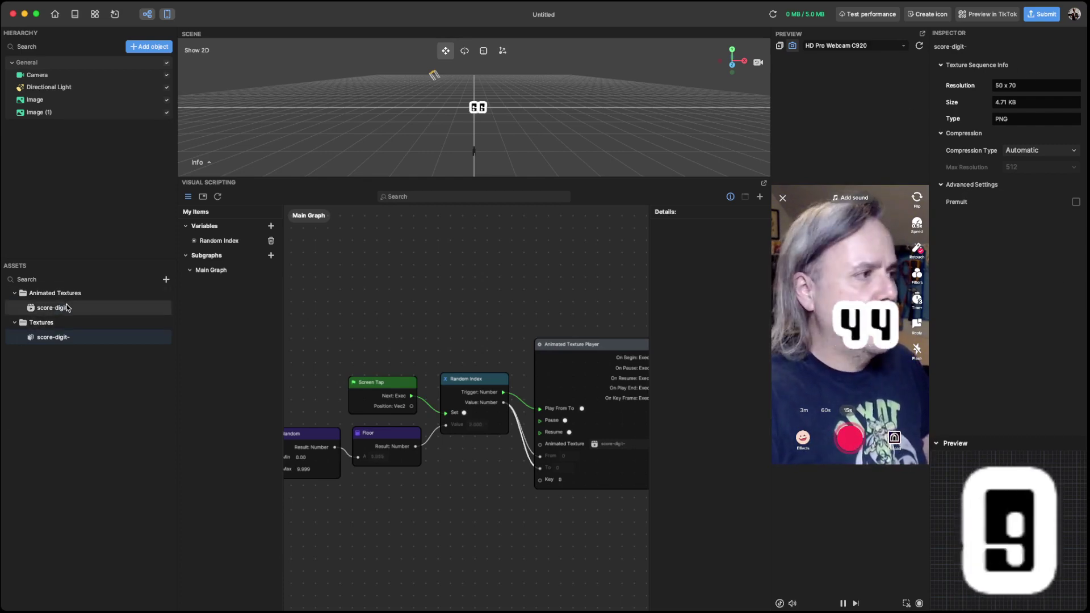
pyautogui.click(48, 112)
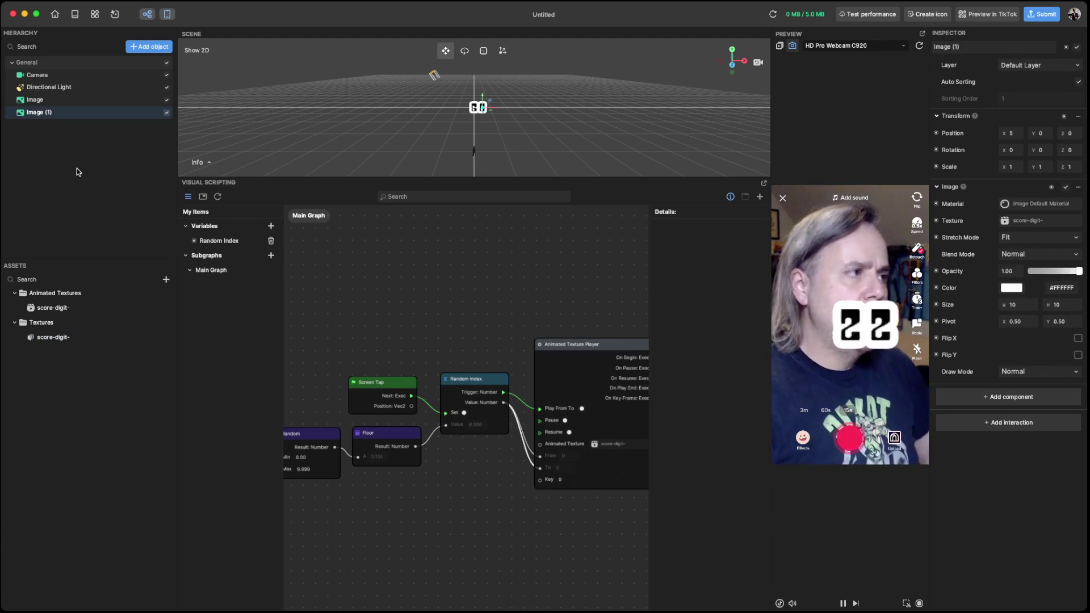
# Compare Image and Image (1), tap the preview for a new number, then show score-digit- texture settings
pyautogui.click(67, 100)
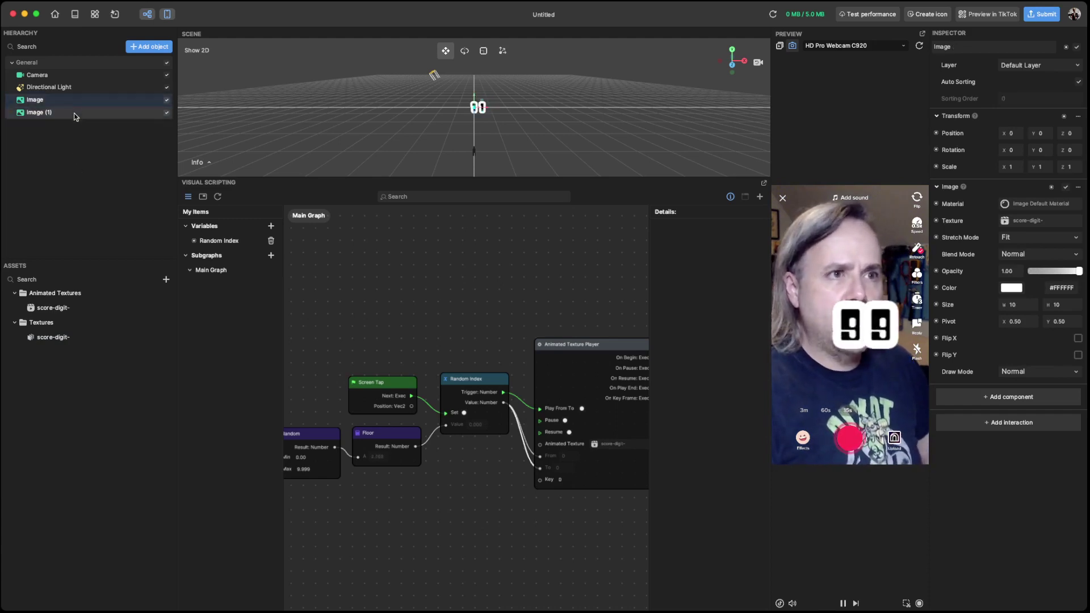
pyautogui.click(74, 114)
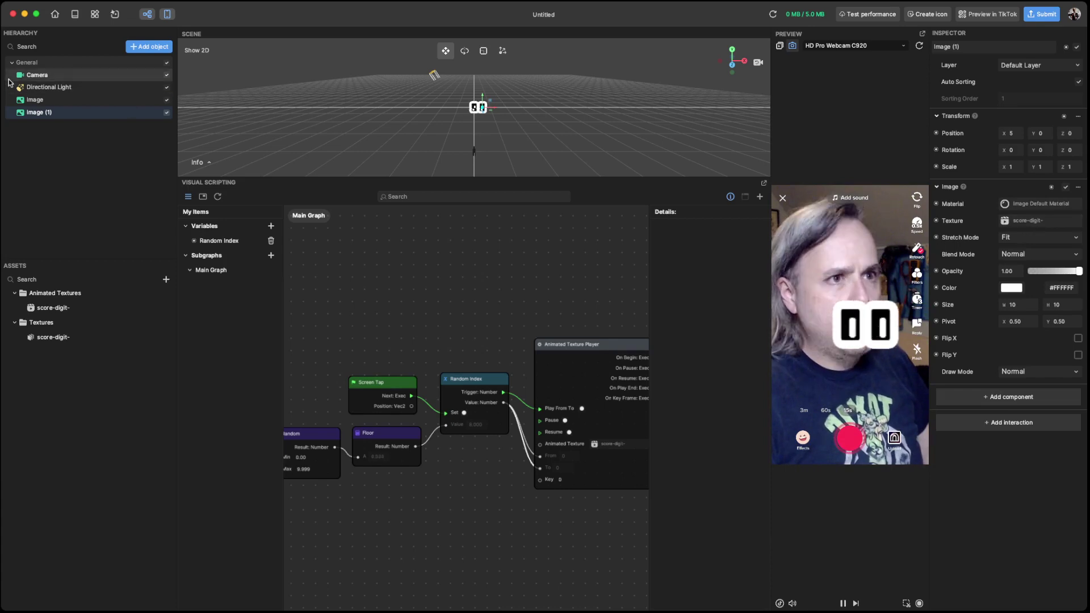
pyautogui.click(67, 100)
pyautogui.click(74, 114)
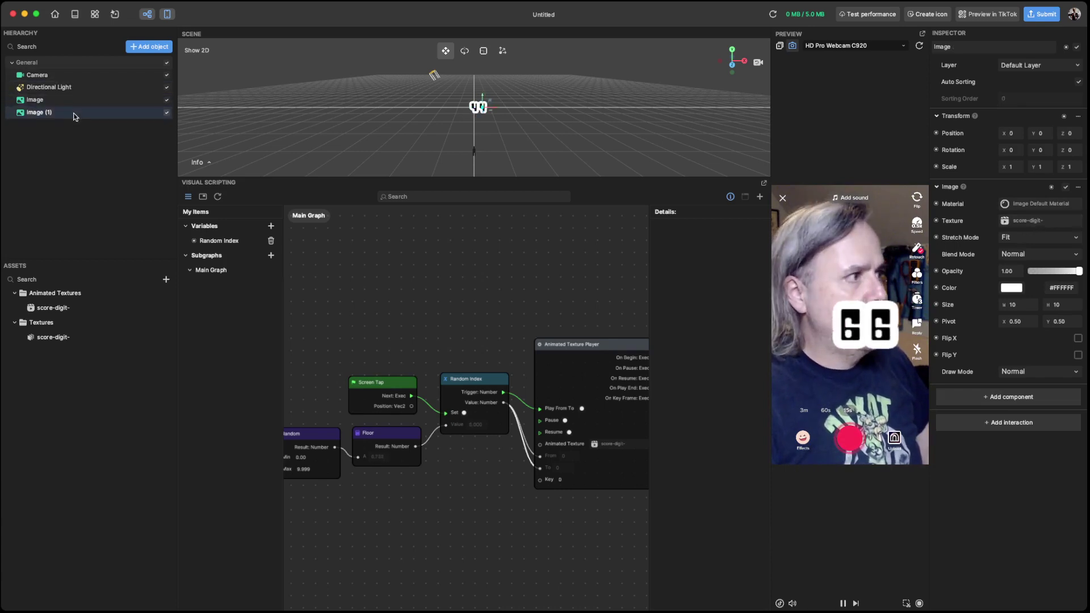
pyautogui.click(68, 101)
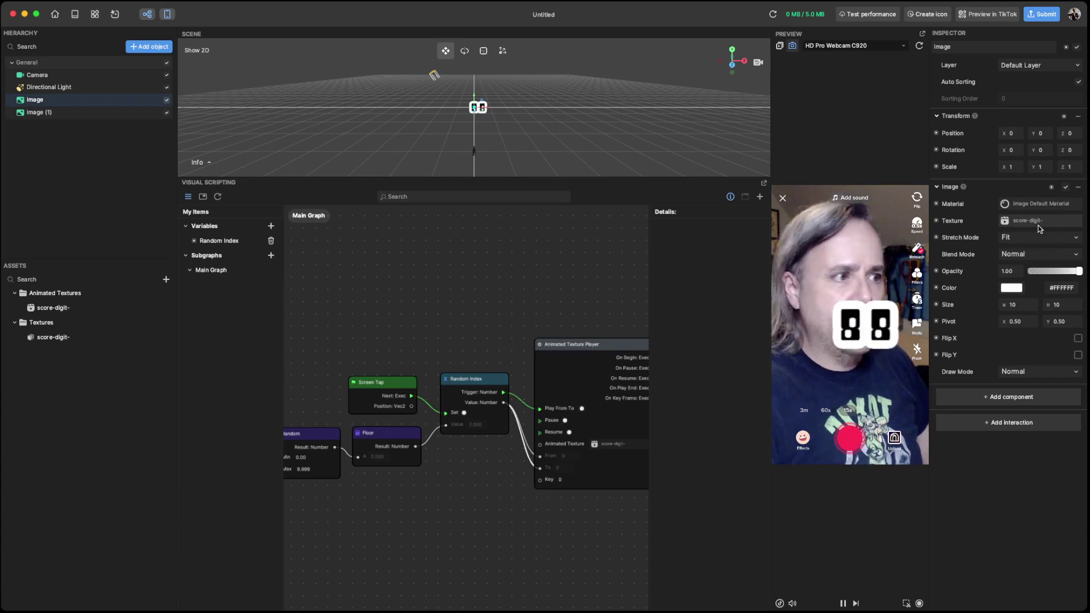
pyautogui.click(818, 268)
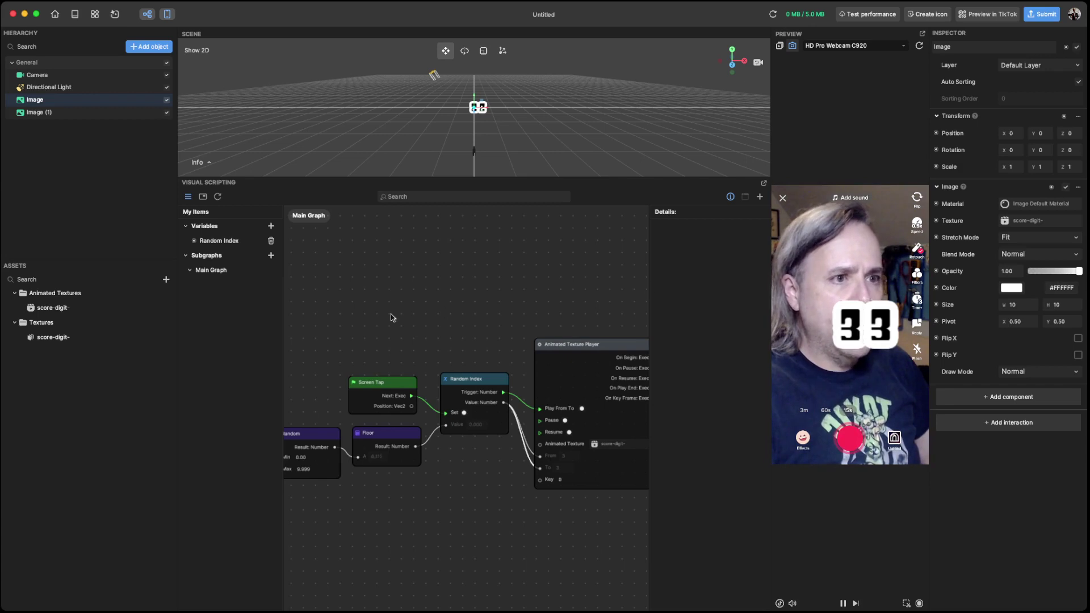
pyautogui.click(83, 307)
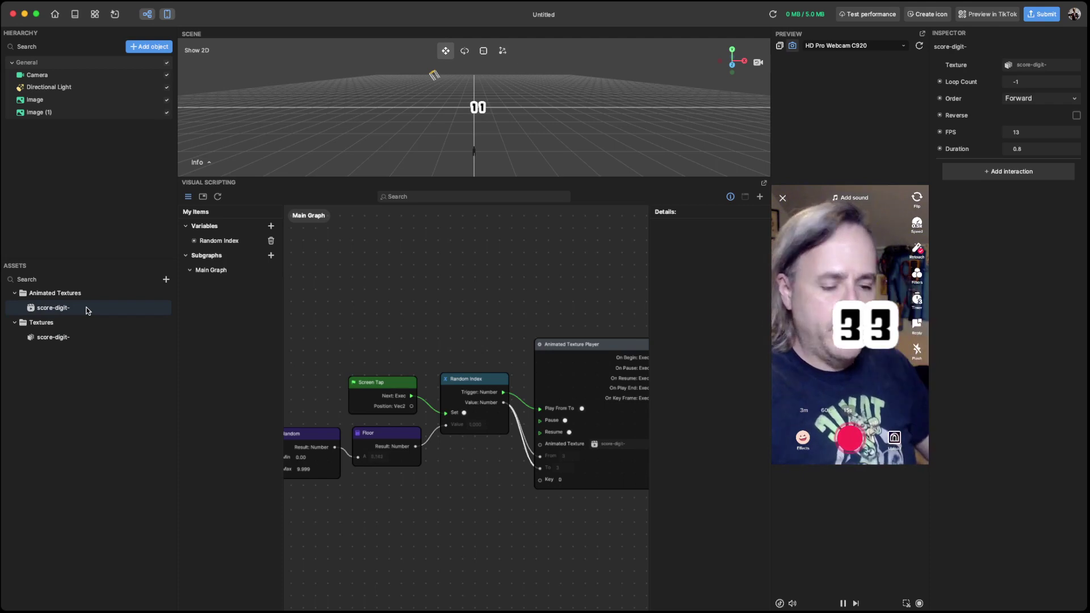
# Duplicate the score-digit- texture and assign score-digit- (1) as Image (1)'s texture
pyautogui.press('super+d')
pyautogui.click(73, 322)
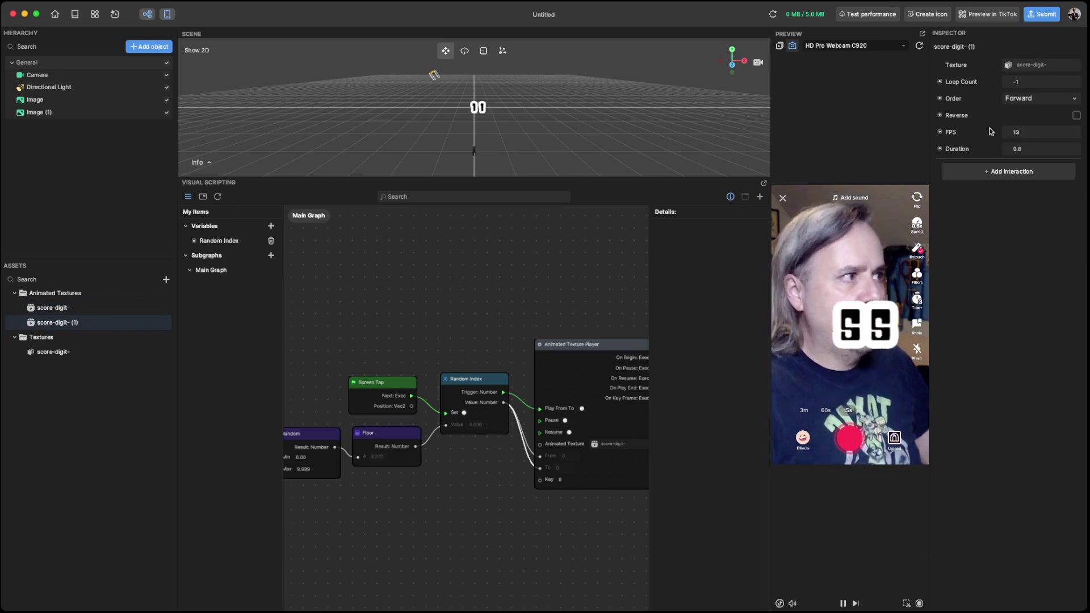
pyautogui.click(40, 111)
pyautogui.click(1034, 219)
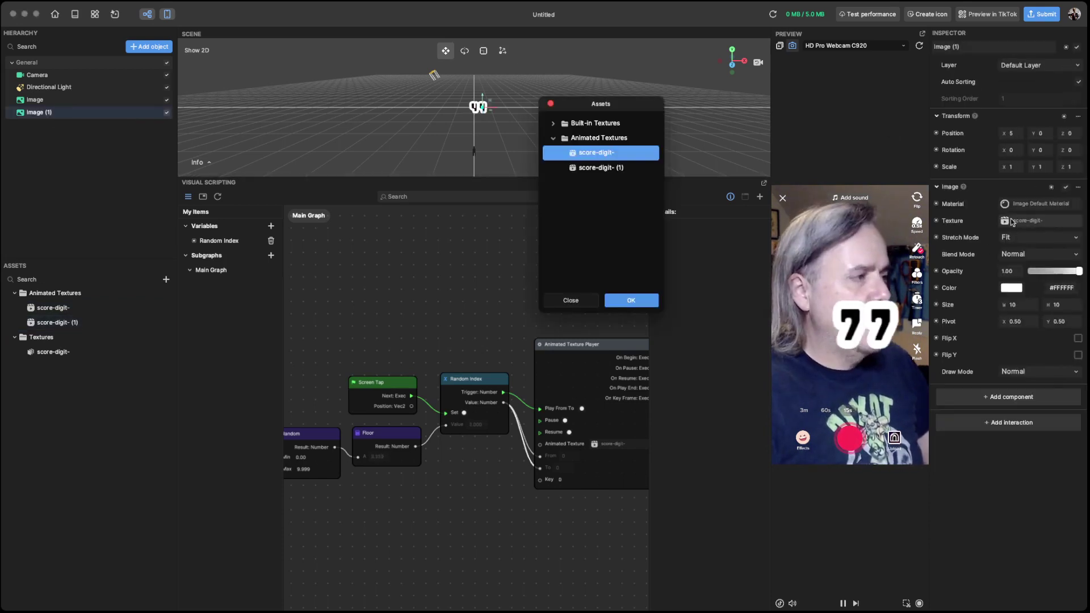
pyautogui.click(593, 168)
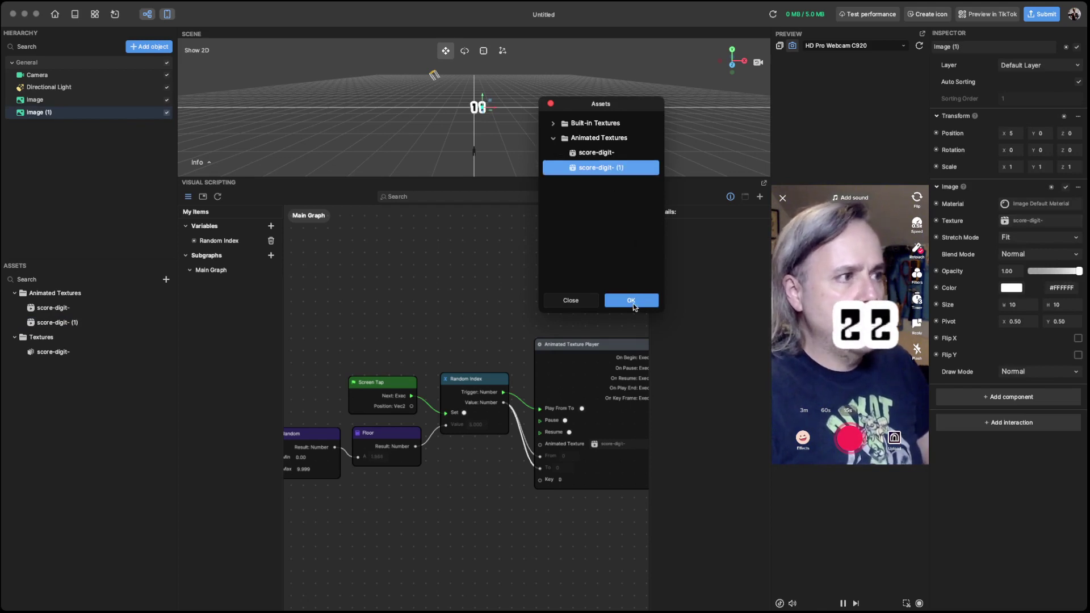
pyautogui.click(631, 299)
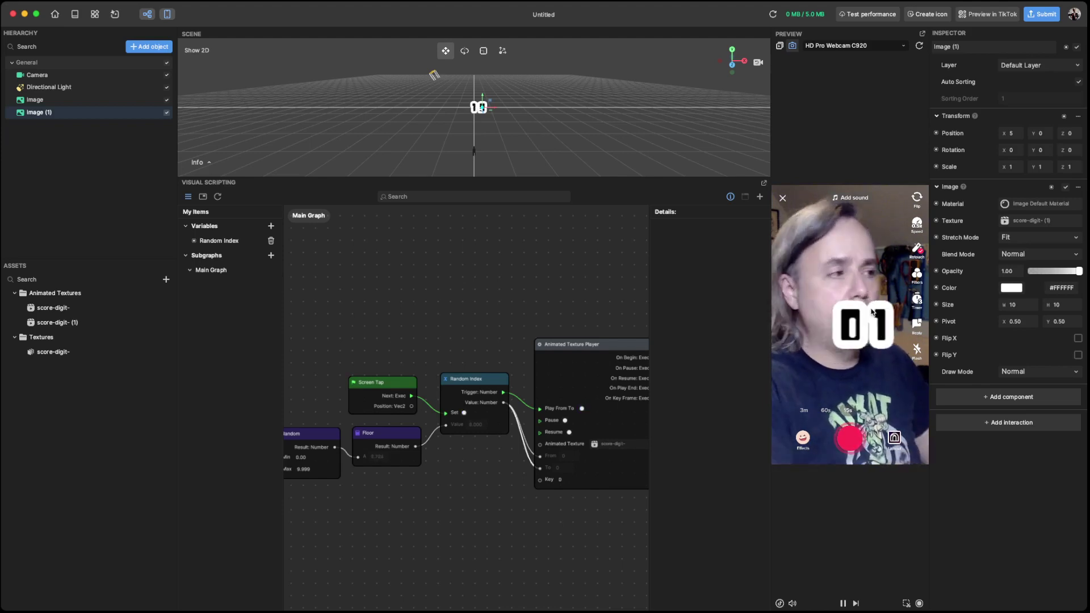
# Tap the preview twice to test the two digits, then bring the node graph into view
pyautogui.click(861, 331)
pyautogui.click(862, 306)
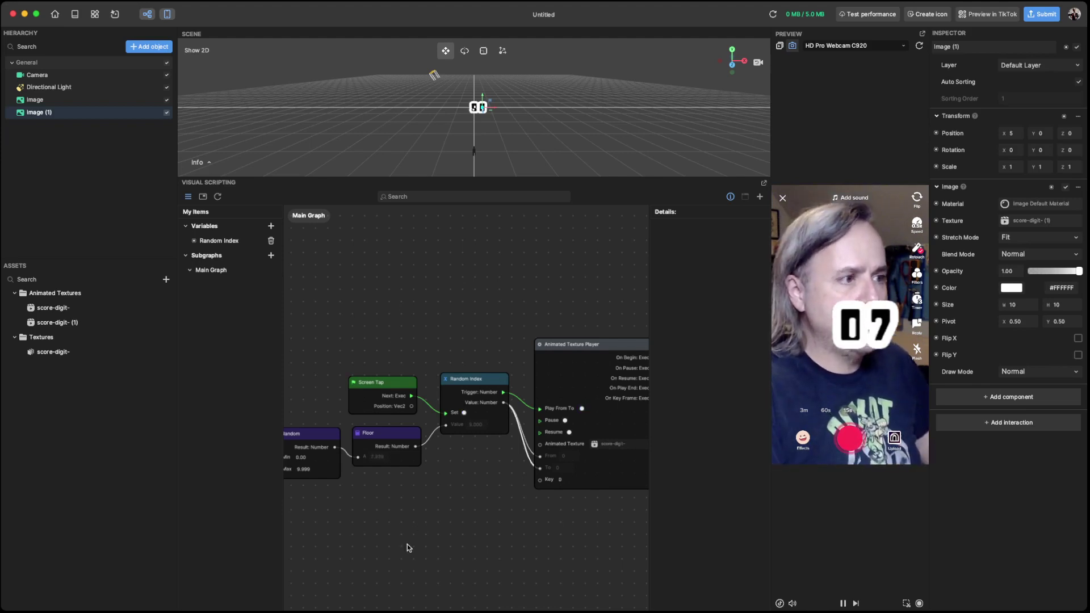
pyautogui.scroll(-2, 406, 545)
pyautogui.moveTo(427, 542); pyautogui.dragTo(444, 430)
pyautogui.scroll(-1, 411, 442)
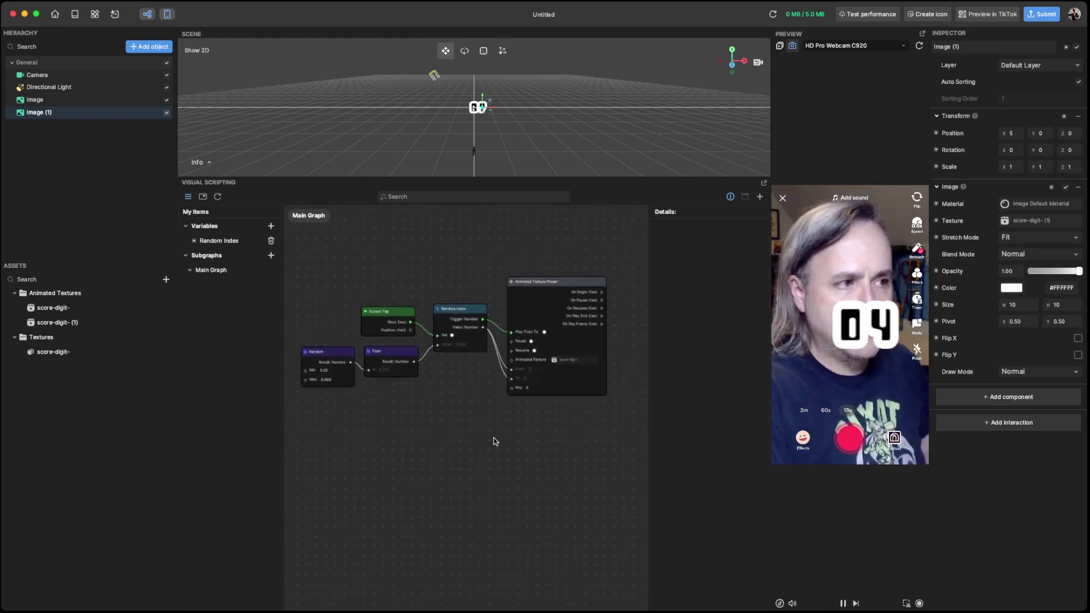
# Paste a copy of the Random Index setter below the first and shift Screen Tap left
pyautogui.click(467, 309)
pyautogui.press('super+v')
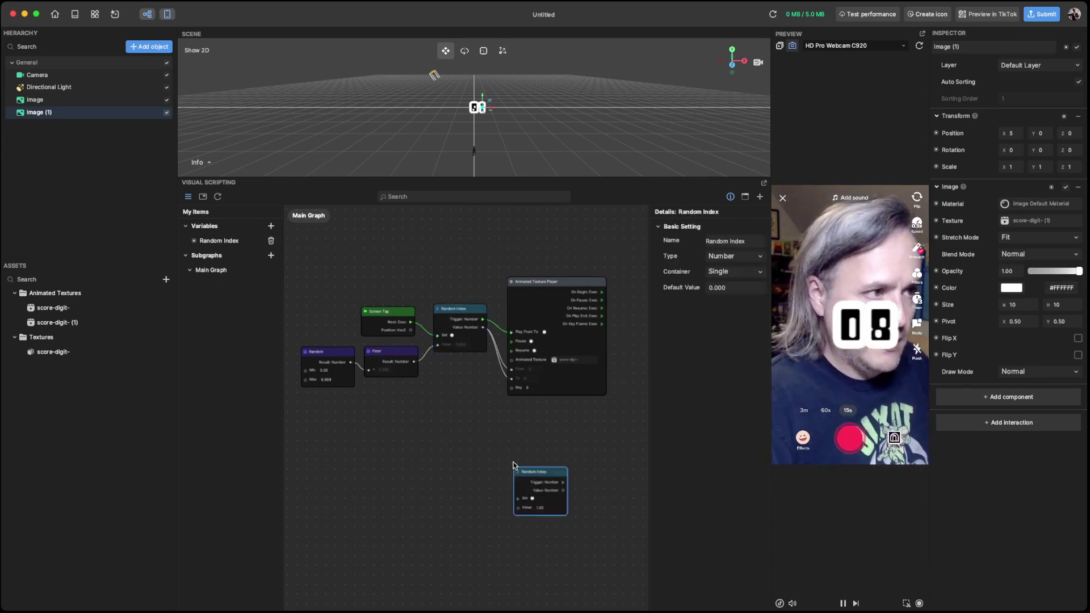
pyautogui.moveTo(546, 464); pyautogui.dragTo(481, 420)
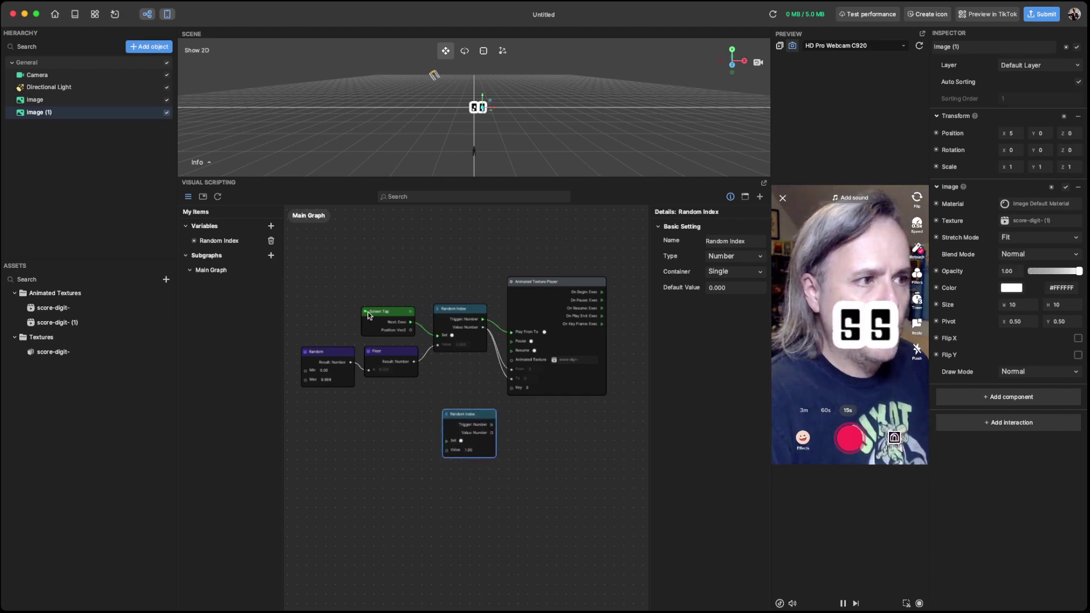
pyautogui.moveTo(375, 313); pyautogui.dragTo(368, 312)
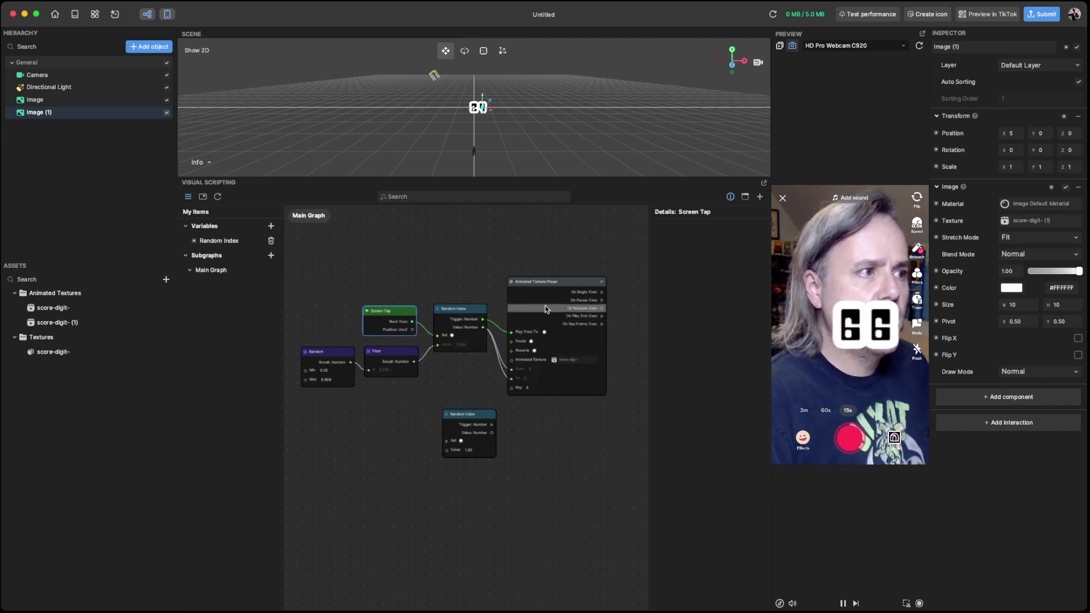
pyautogui.click(474, 419)
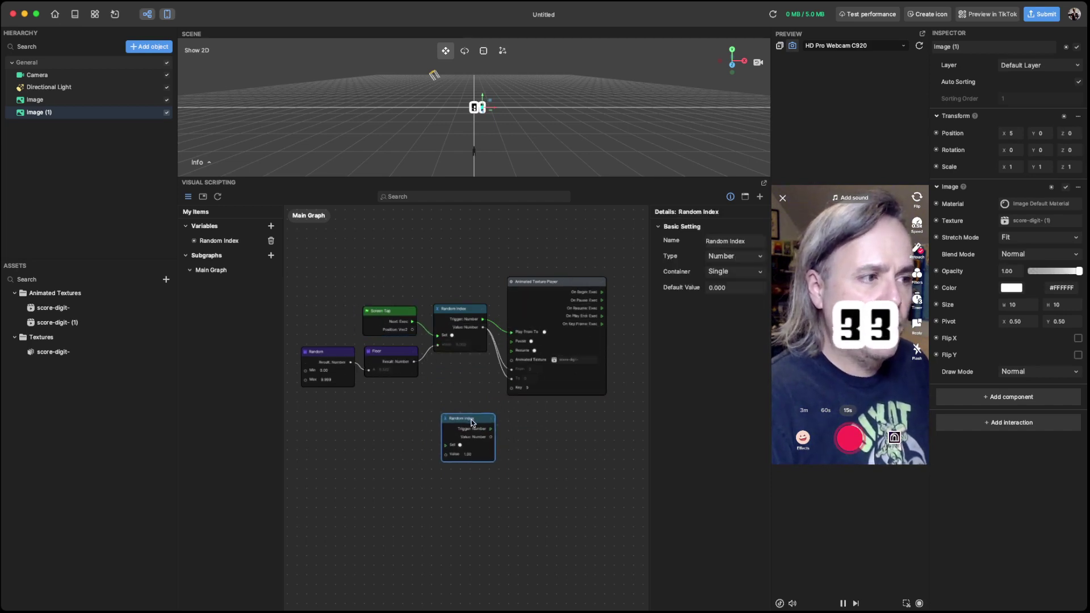
pyautogui.moveTo(471, 423); pyautogui.dragTo(471, 426)
pyautogui.moveTo(411, 321); pyautogui.dragTo(329, 296)
pyautogui.click(411, 385)
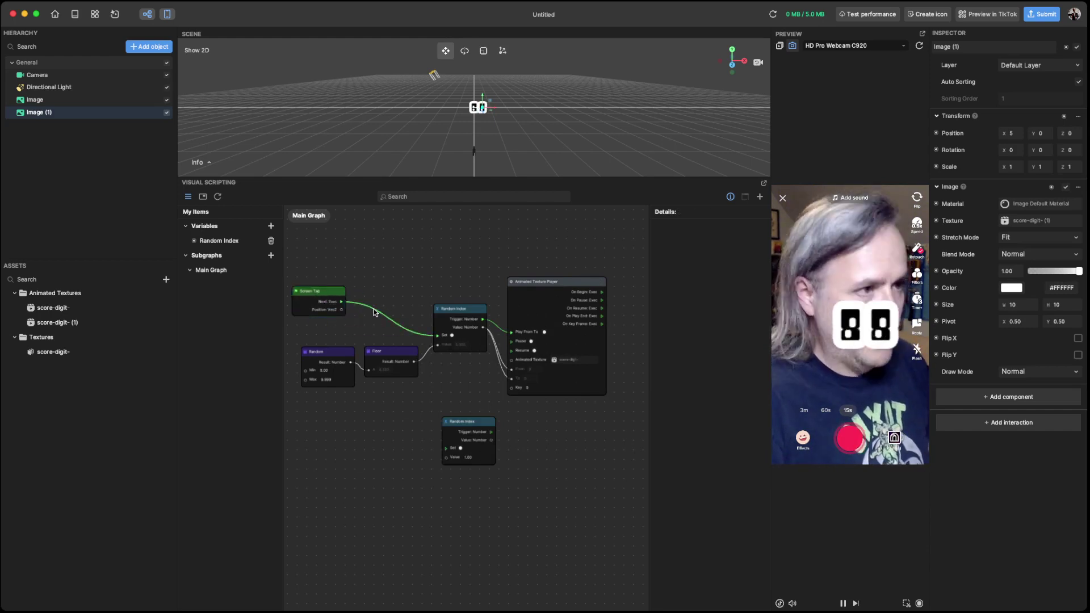
# Add a Sequence node after Screen Tap, wiring Procedure 1 and 2 to the two Random Index setters
pyautogui.rightClick(406, 297)
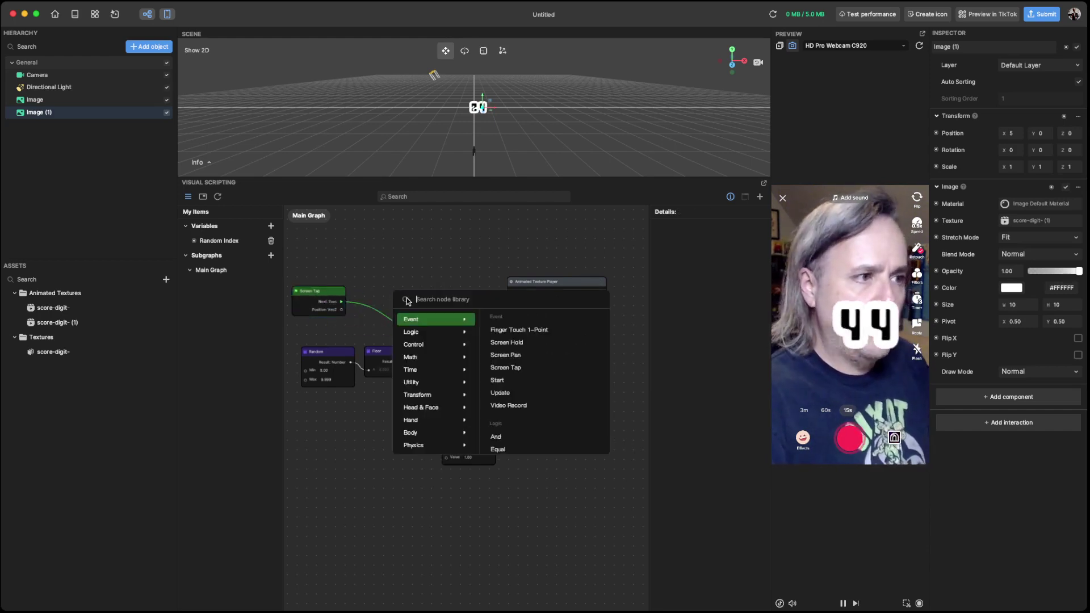
pyautogui.write('sequence')
pyautogui.press('Return')
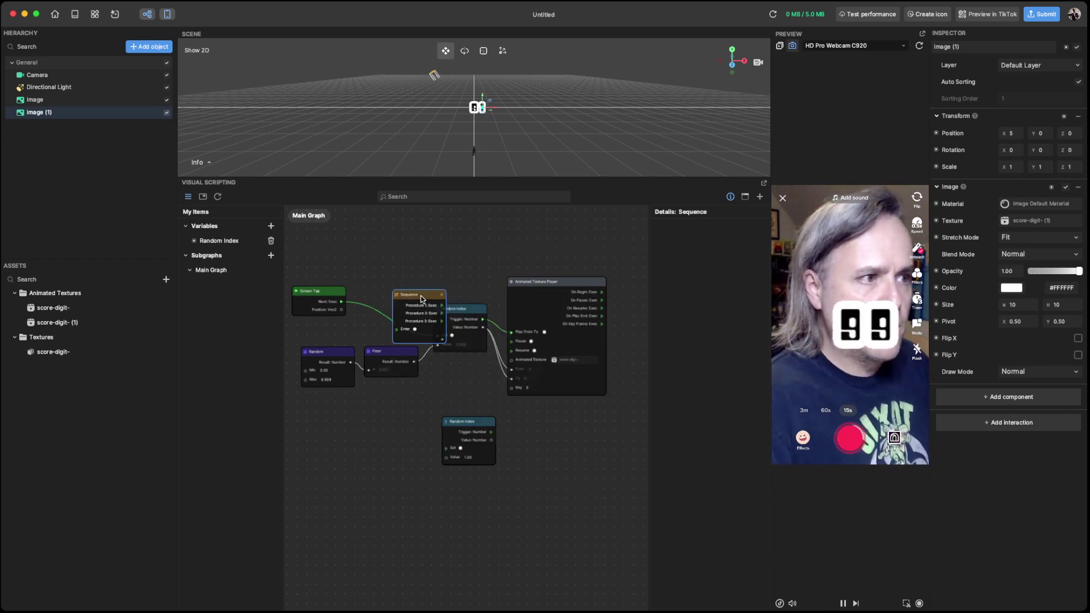
pyautogui.moveTo(421, 299)
pyautogui.mouseDown()
pyautogui.moveTo(388, 291)
pyautogui.moveTo(342, 306)
pyautogui.moveTo(366, 325)
pyautogui.moveTo(409, 300)
pyautogui.mouseUp()
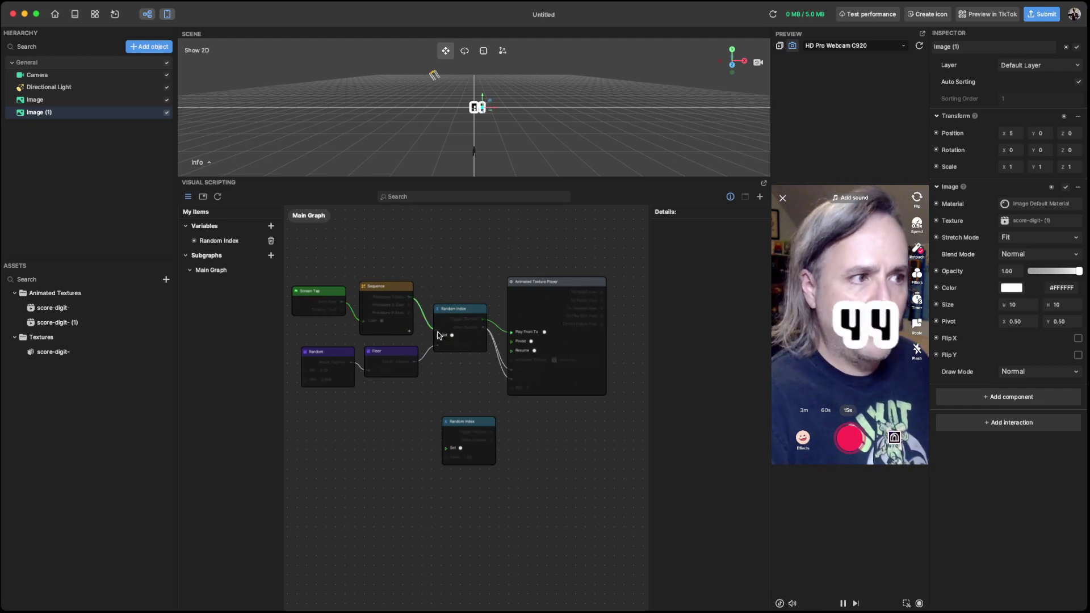
pyautogui.moveTo(438, 335); pyautogui.dragTo(439, 339)
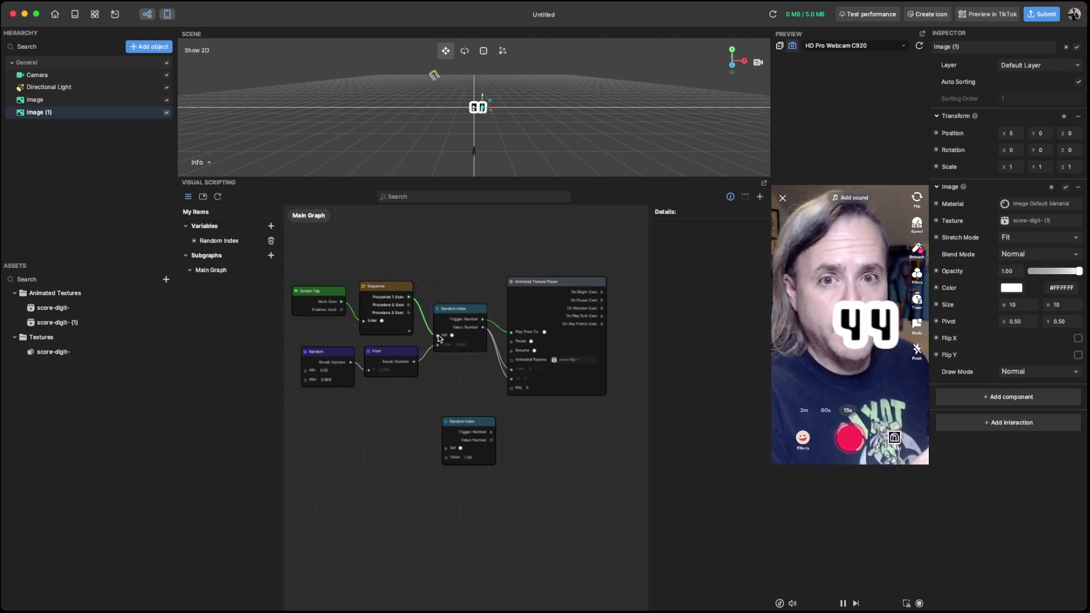
pyautogui.moveTo(409, 307); pyautogui.dragTo(430, 345)
pyautogui.moveTo(446, 451); pyautogui.dragTo(446, 451)
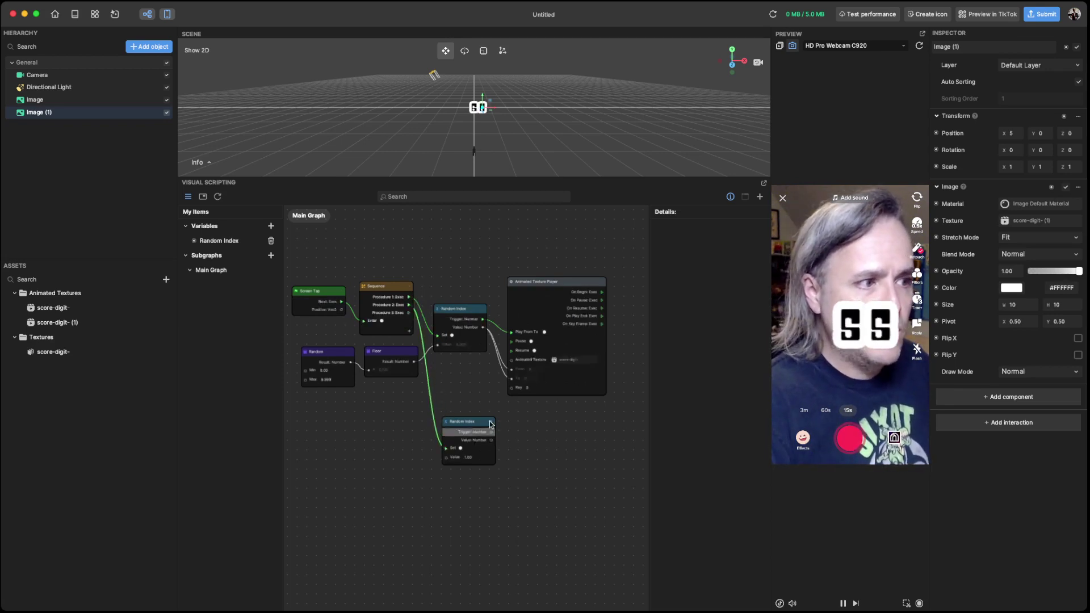
pyautogui.moveTo(491, 423); pyautogui.dragTo(478, 425)
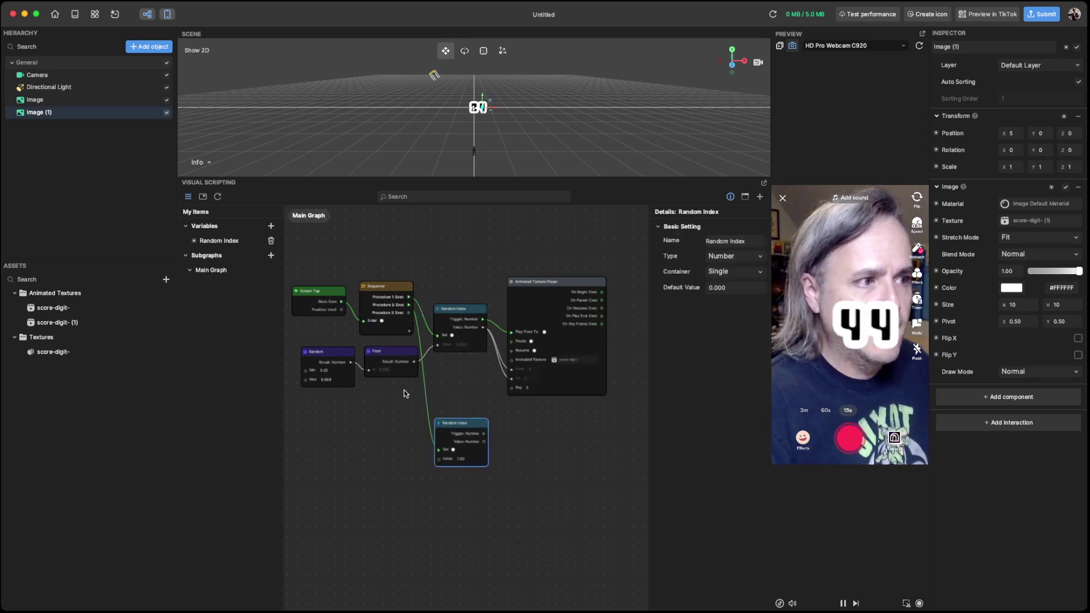
# Move the Random and Floor nodes down-left and feed Floor's result into the lower Random Index value
pyautogui.moveTo(404, 391); pyautogui.dragTo(325, 366)
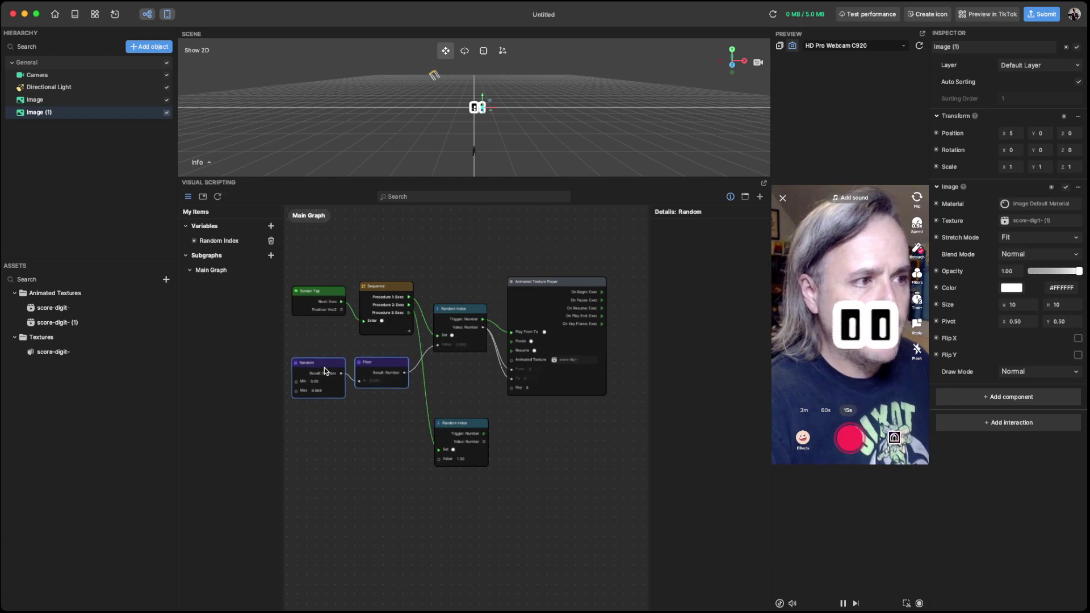
pyautogui.click(384, 440)
pyautogui.moveTo(408, 374); pyautogui.dragTo(405, 375)
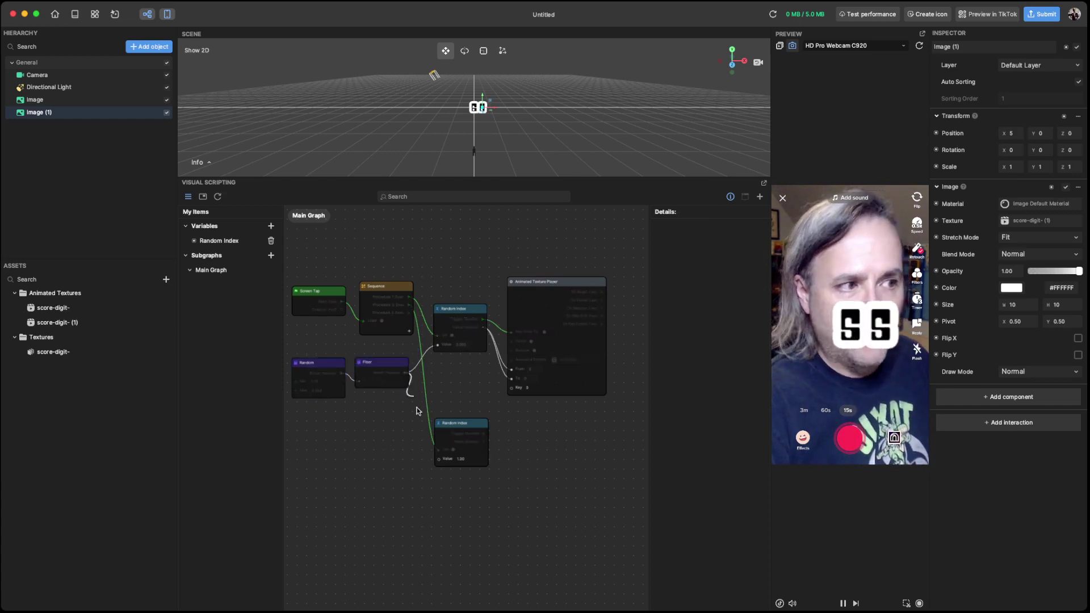
pyautogui.moveTo(440, 462); pyautogui.dragTo(440, 462)
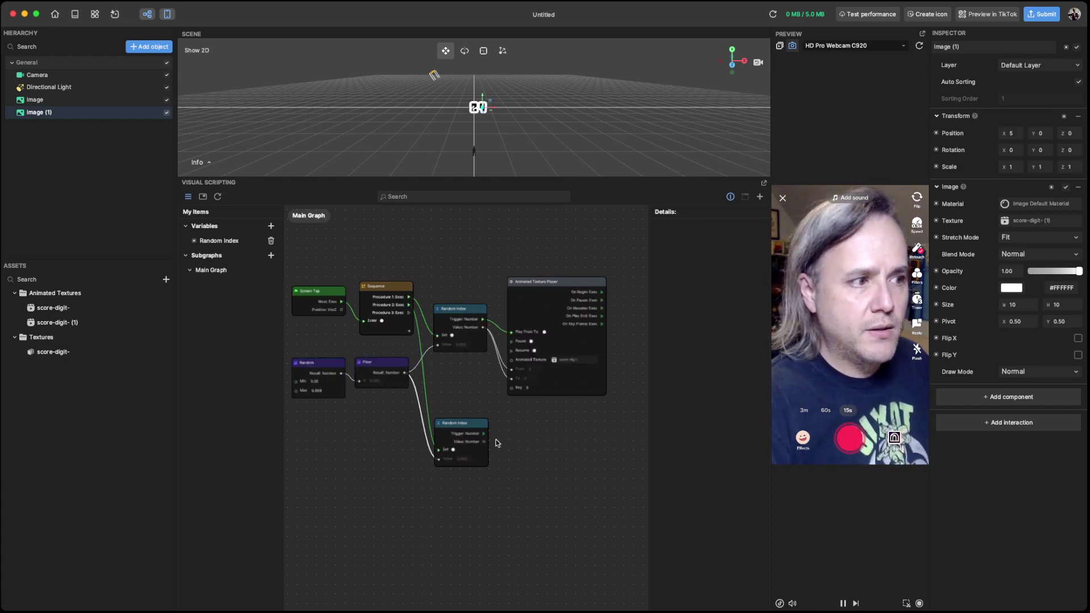
pyautogui.click(467, 426)
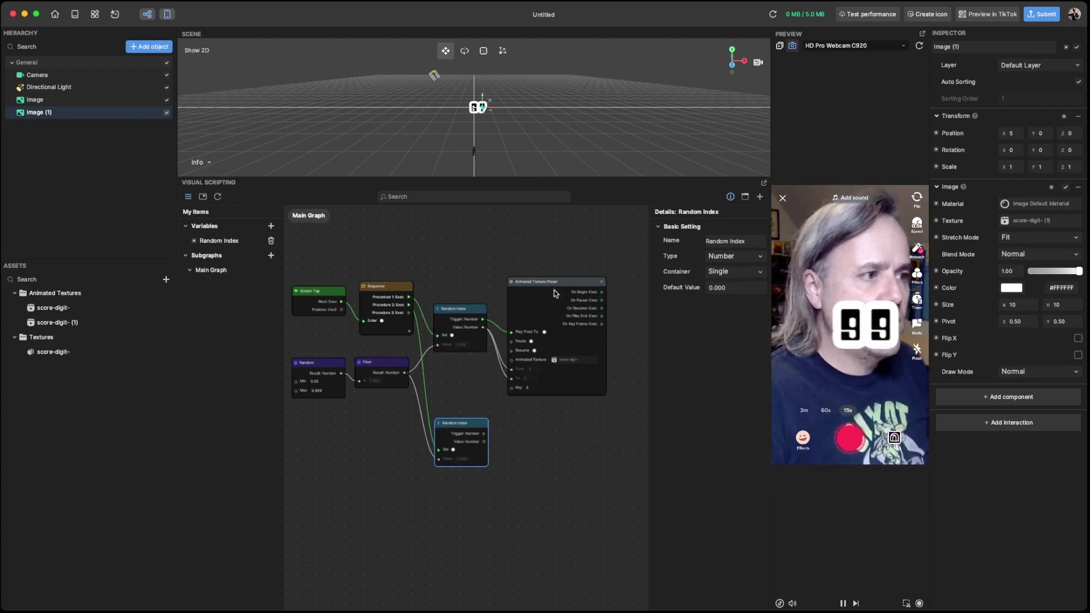
# Duplicate the Animated Texture Player and wire the lower Random Index into its Play From To, From, To and Key inputs
pyautogui.moveTo(561, 283); pyautogui.dragTo(564, 265)
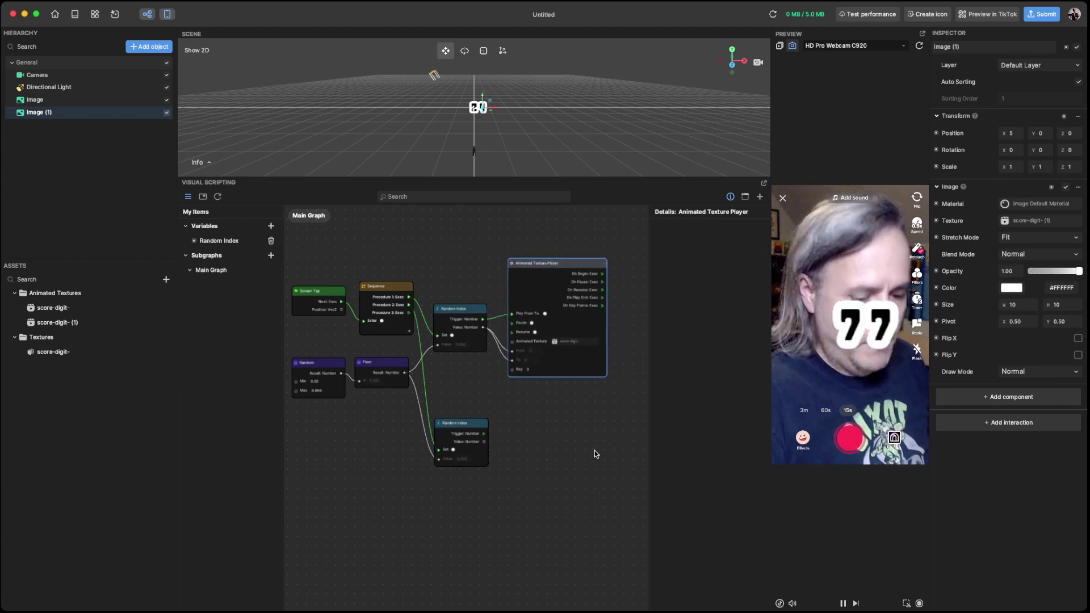
pyautogui.press('super+v')
pyautogui.moveTo(628, 458); pyautogui.dragTo(543, 400)
pyautogui.moveTo(482, 434)
pyautogui.mouseDown()
pyautogui.moveTo(512, 452)
pyautogui.moveTo(483, 445)
pyautogui.mouseUp()
pyautogui.moveTo(512, 491); pyautogui.dragTo(511, 487)
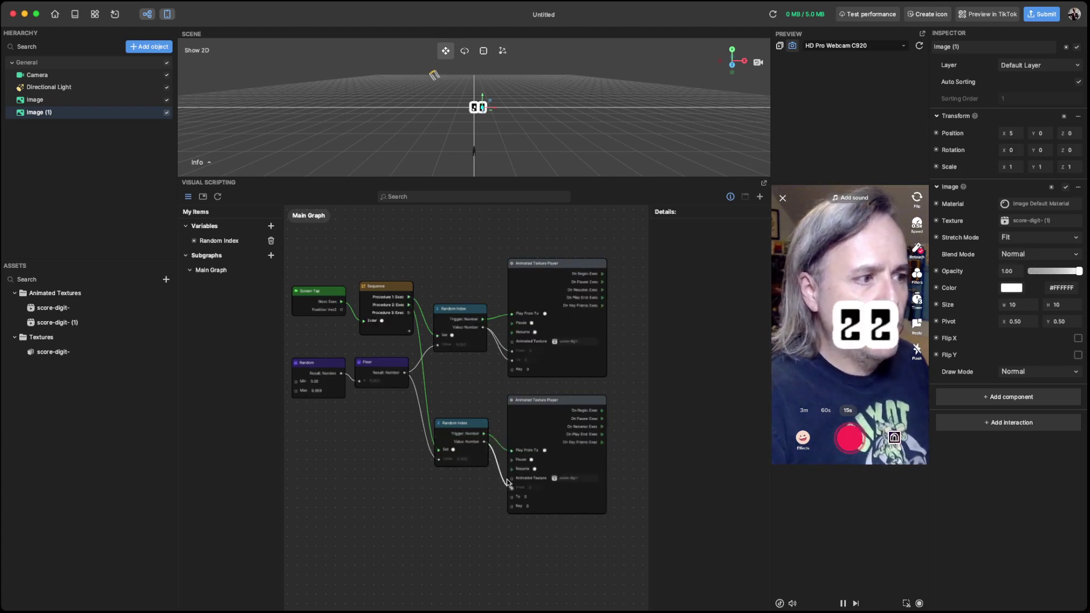
pyautogui.moveTo(484, 442); pyautogui.dragTo(491, 464)
pyautogui.moveTo(512, 499); pyautogui.dragTo(511, 506)
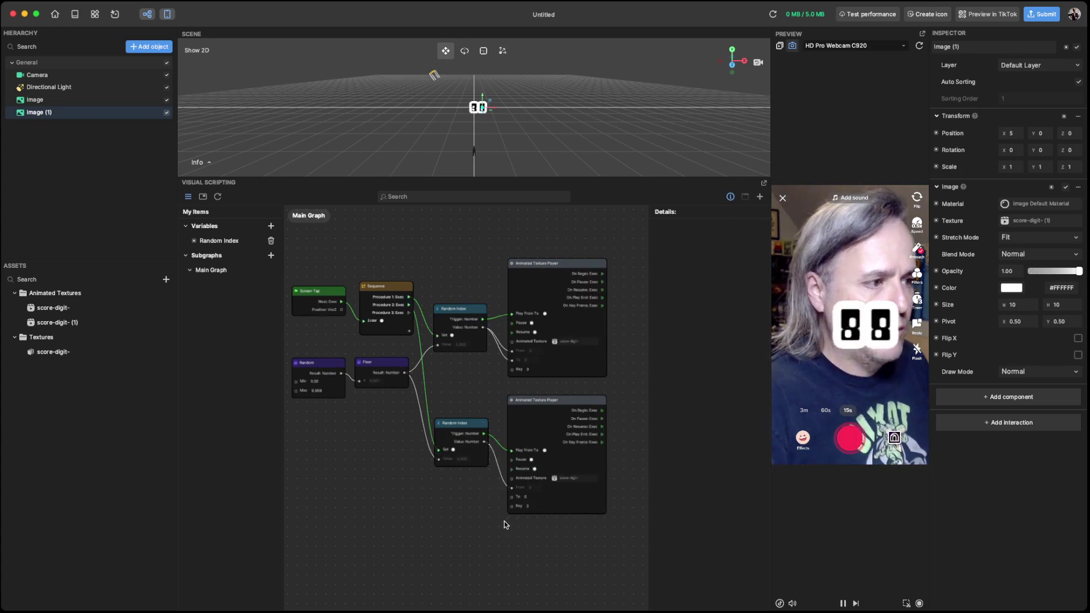
pyautogui.moveTo(484, 442); pyautogui.dragTo(512, 501)
# Set the new player's Animated Texture to score-digit- (1)
pyautogui.scroll(3, 477, 505)
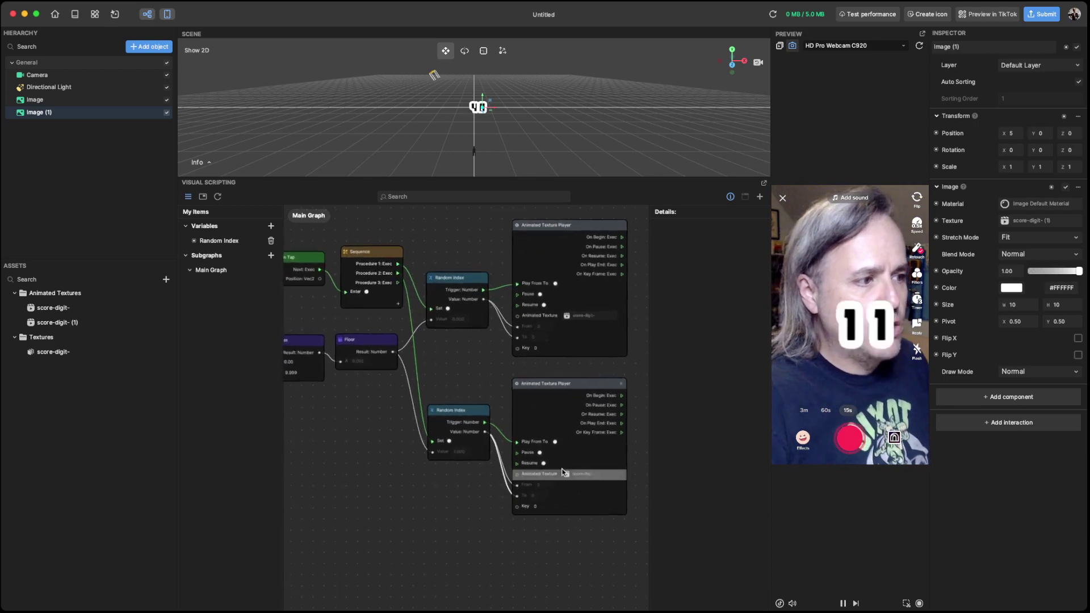
pyautogui.click(584, 475)
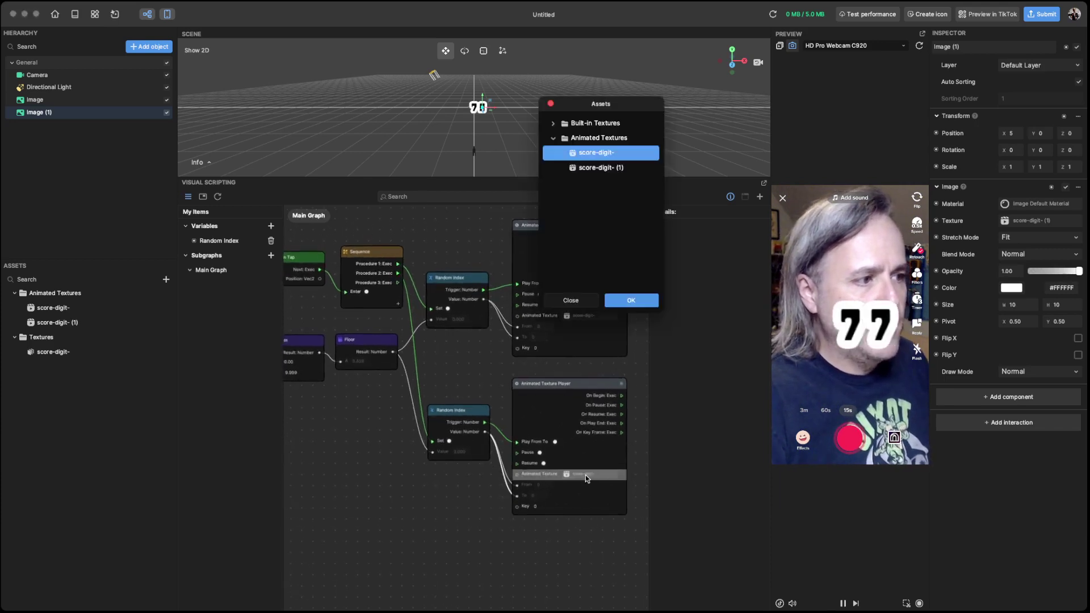
pyautogui.click(603, 169)
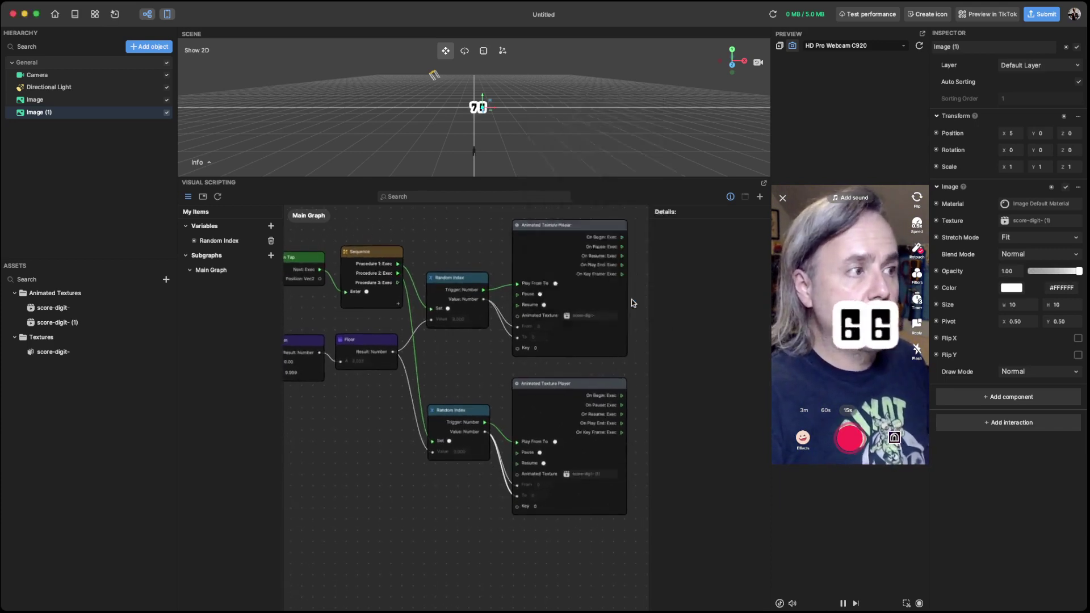
pyautogui.moveTo(370, 435); pyautogui.dragTo(387, 456)
pyautogui.scroll(-1, 387, 456)
# Widen the graph view and check the lower Random Index and second Animated Texture Player nodes
pyautogui.click(730, 196)
pyautogui.click(187, 196)
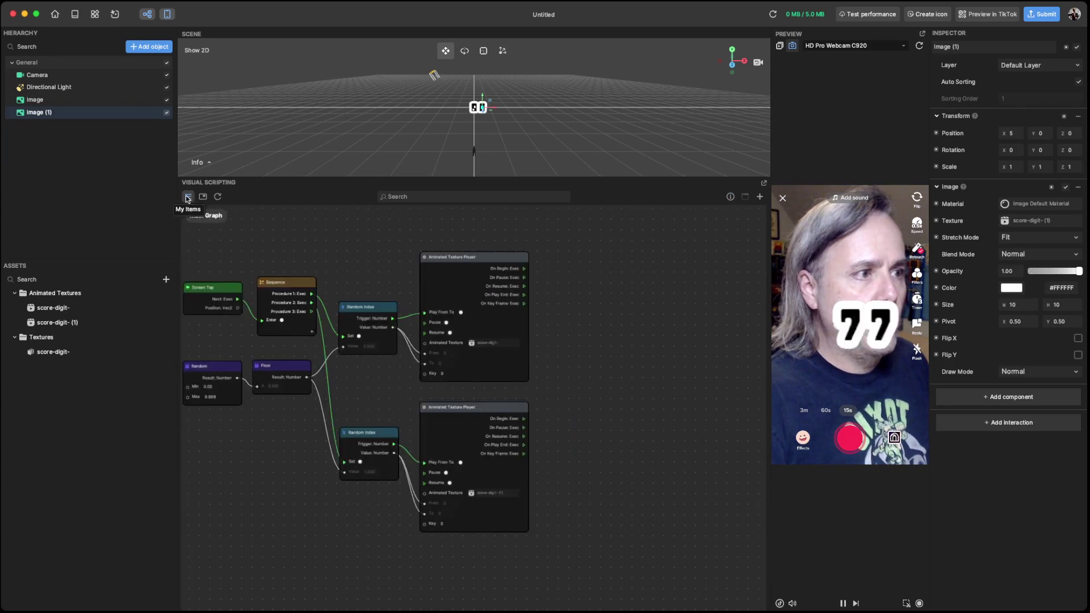
pyautogui.moveTo(253, 470); pyautogui.dragTo(366, 497)
pyautogui.scroll(1, 378, 480)
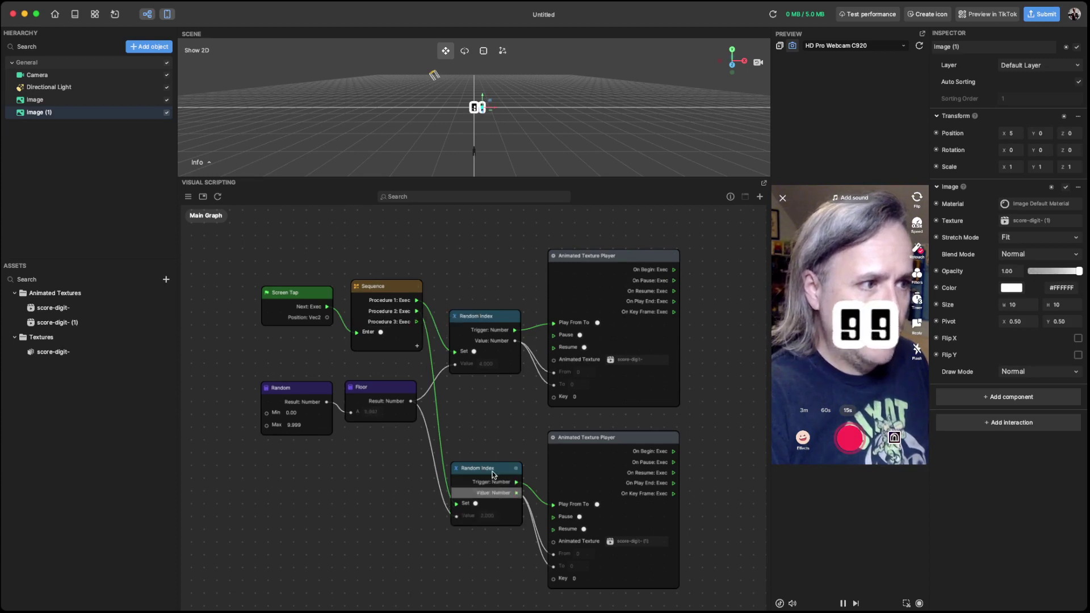
pyautogui.click(491, 493)
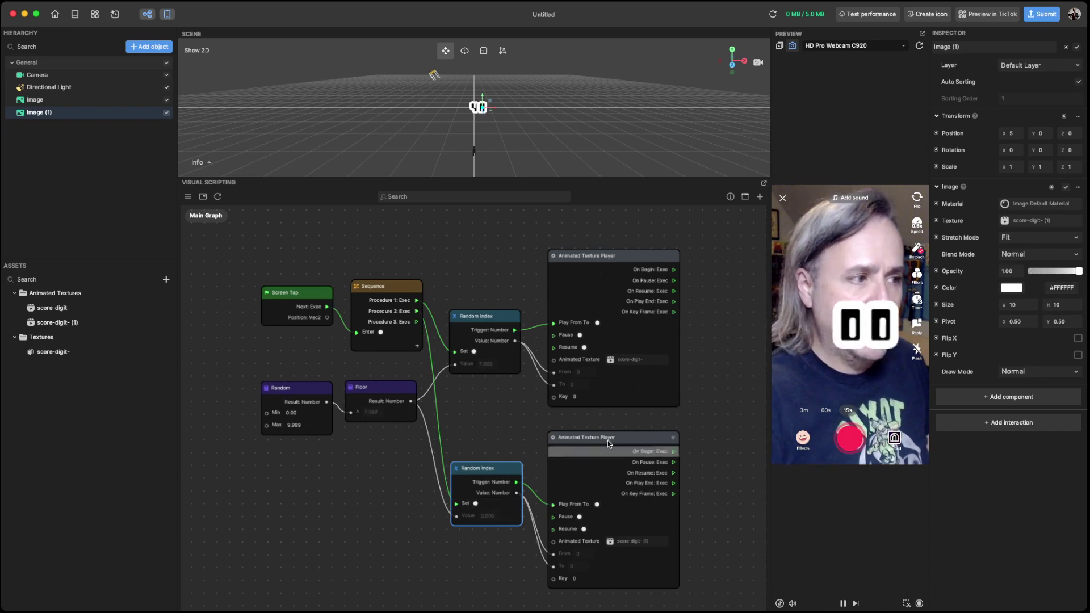
pyautogui.click(612, 459)
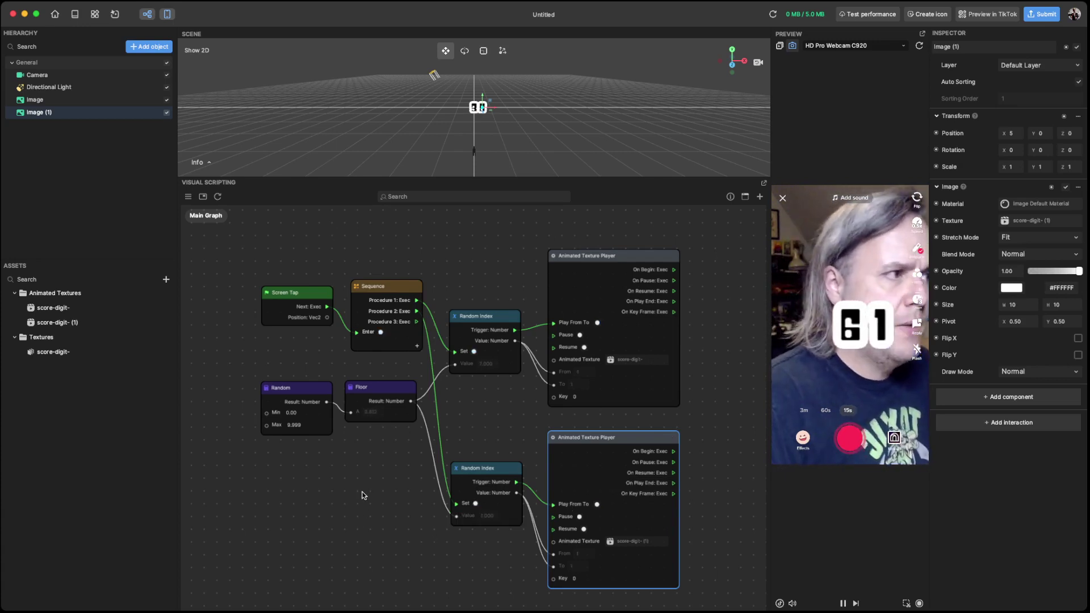
pyautogui.moveTo(362, 491); pyautogui.dragTo(330, 481)
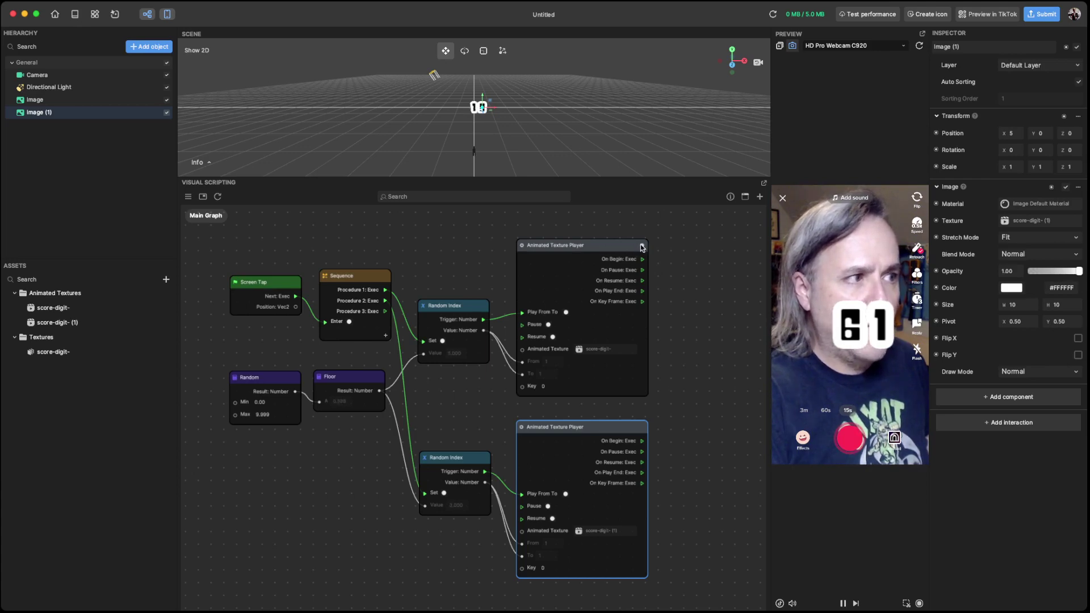
pyautogui.scroll(4, 641, 244)
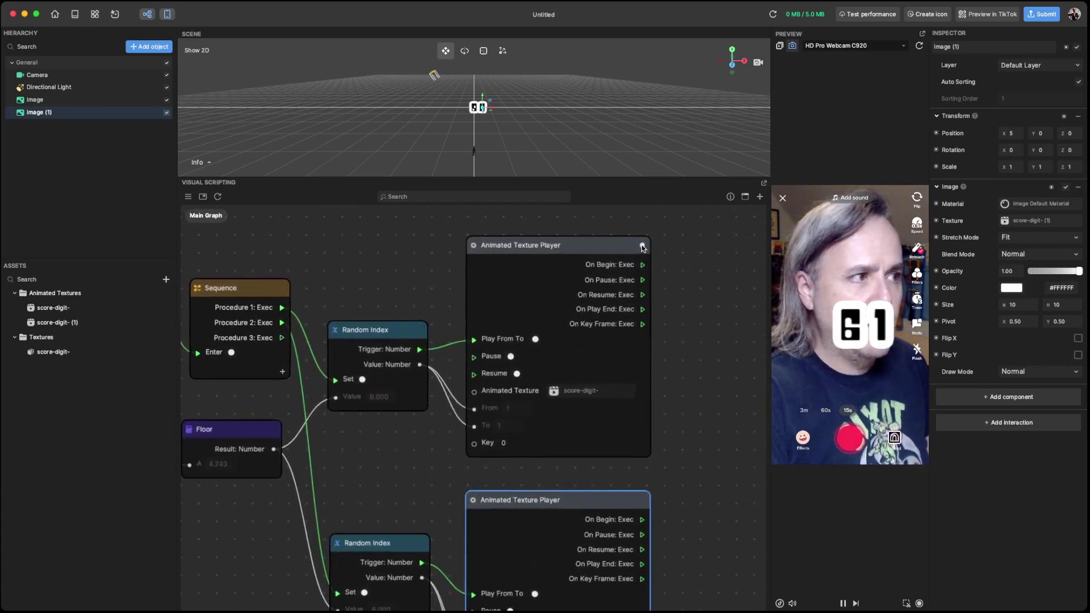
pyautogui.scroll(-3, 643, 246)
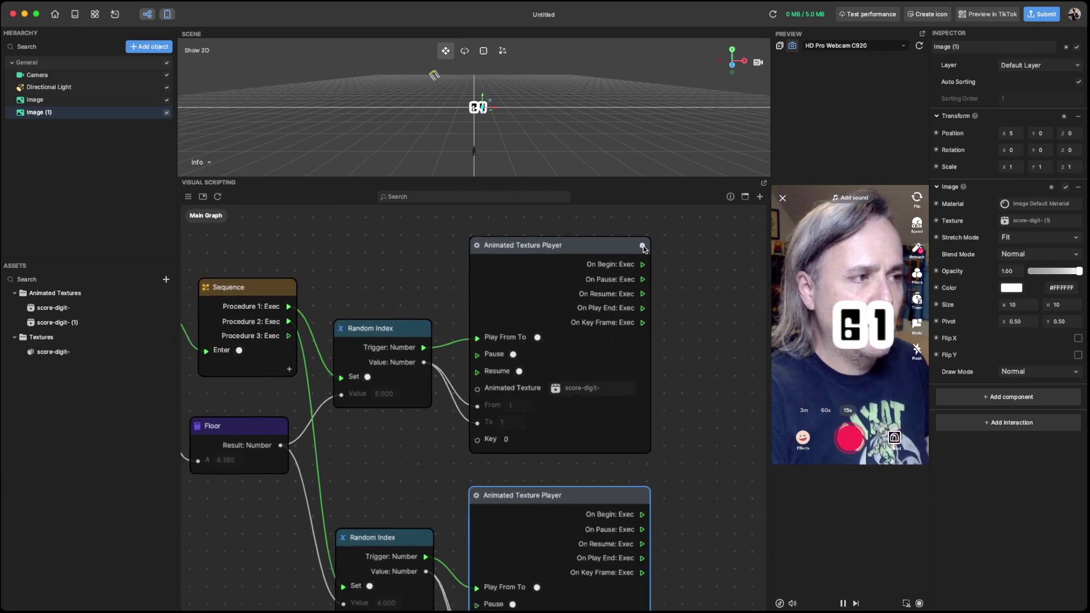
pyautogui.scroll(-1, 643, 246)
# Read the top Animated Texture Player's info popup through its input and output descriptions
pyautogui.click(642, 246)
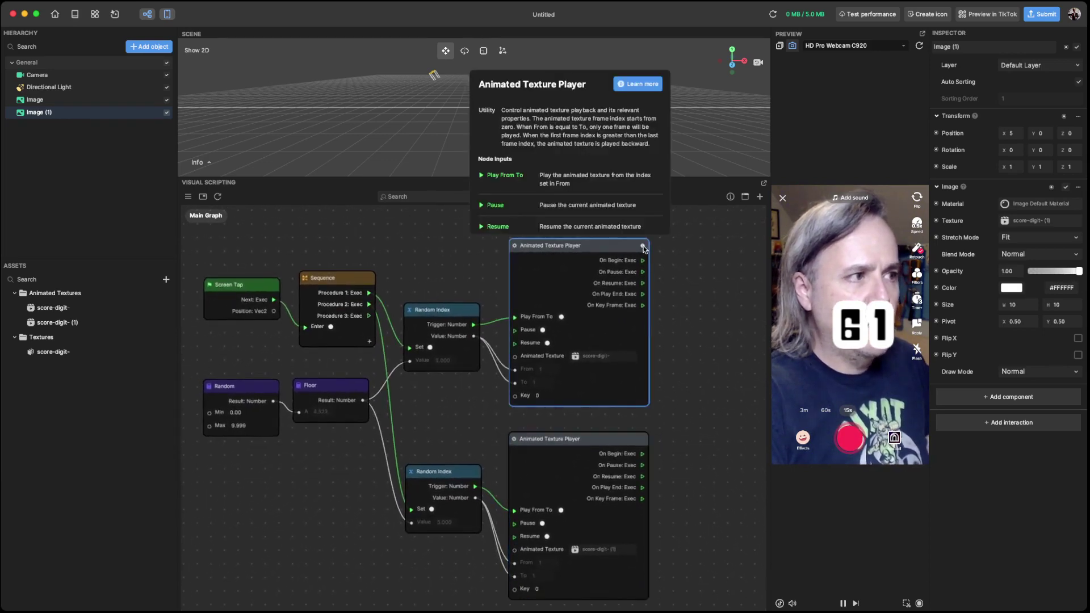
pyautogui.scroll(-5, 622, 176)
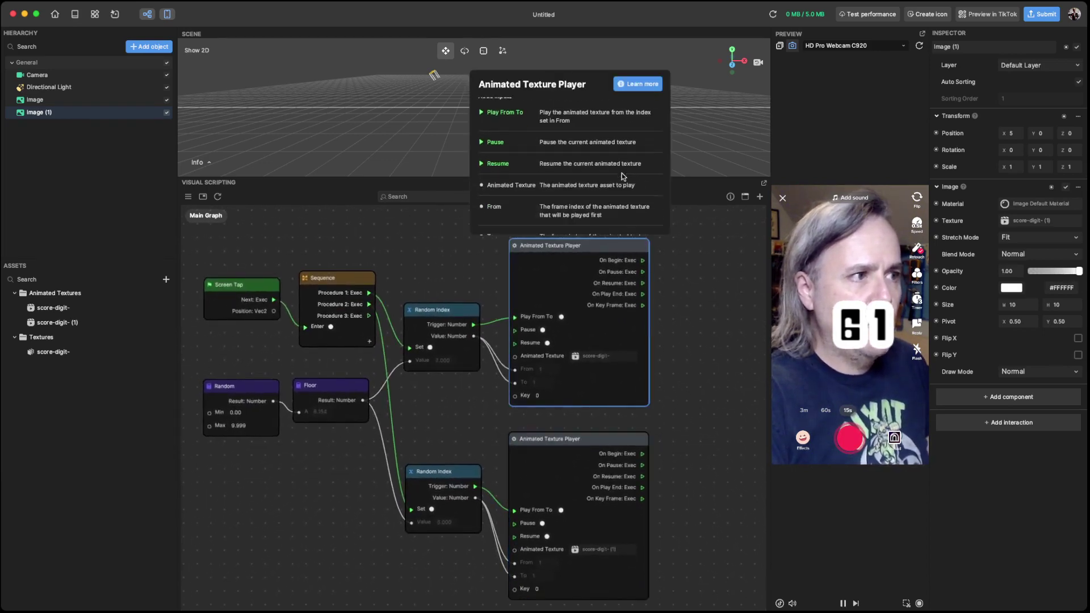
pyautogui.scroll(-4, 623, 176)
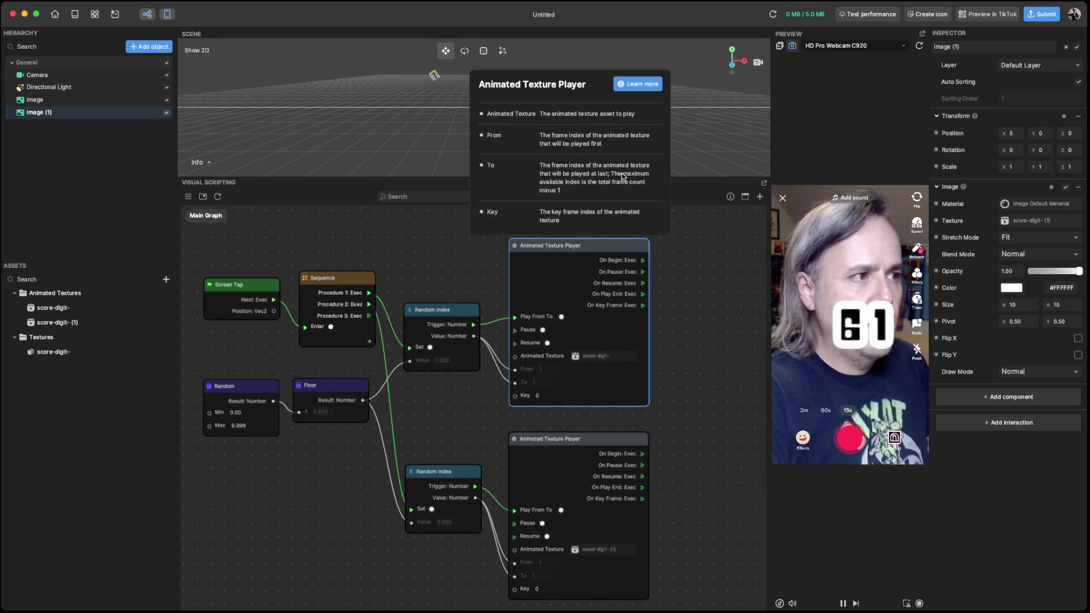
pyautogui.scroll(-2, 622, 176)
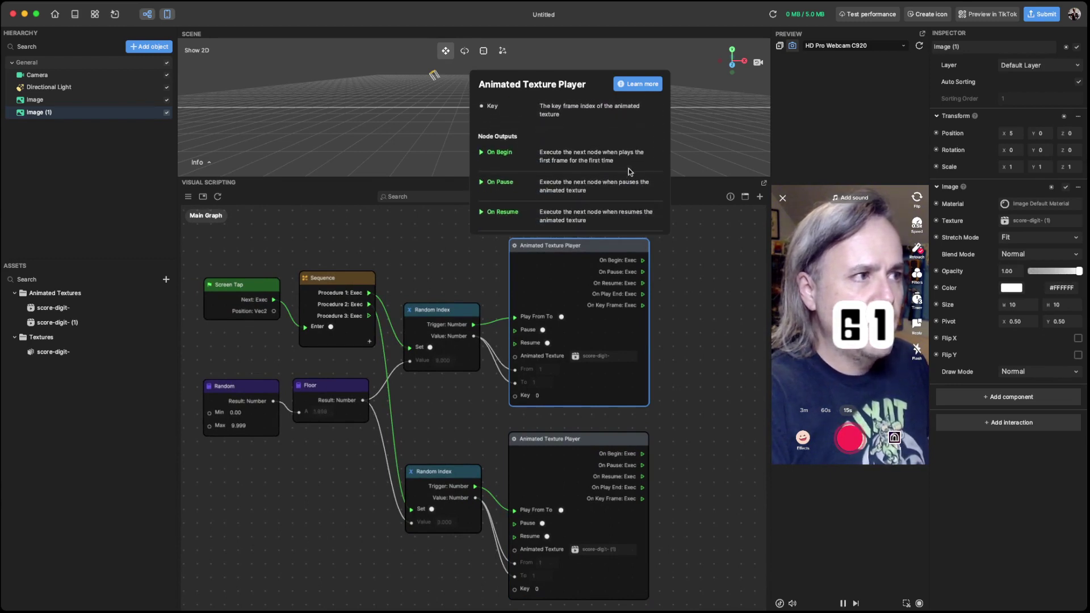
pyautogui.scroll(-1, 646, 183)
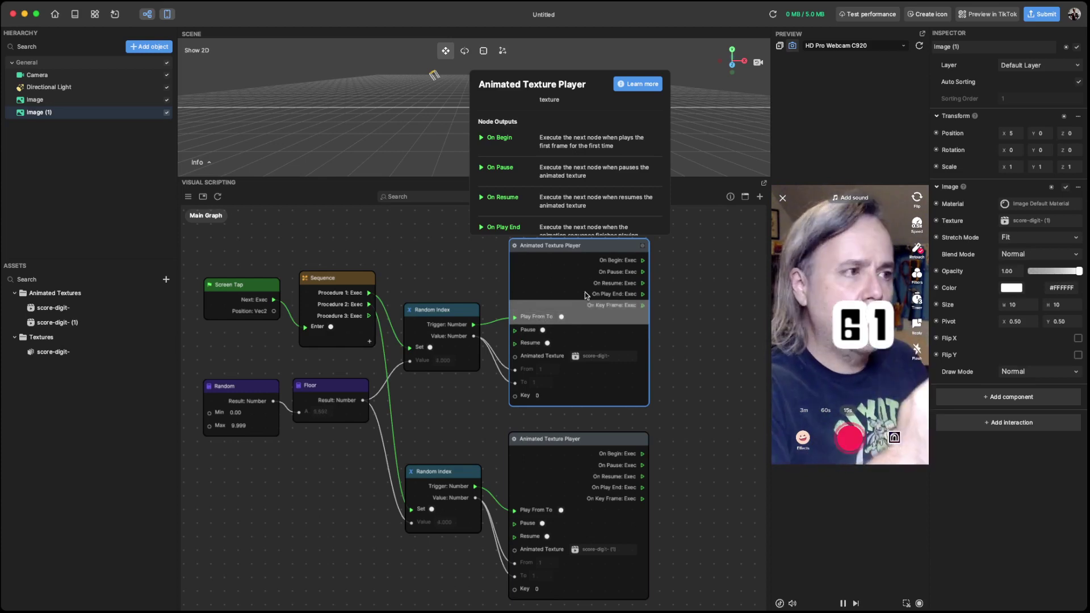
# Close the help popup and add an If node beside the top texture player
pyautogui.click(693, 304)
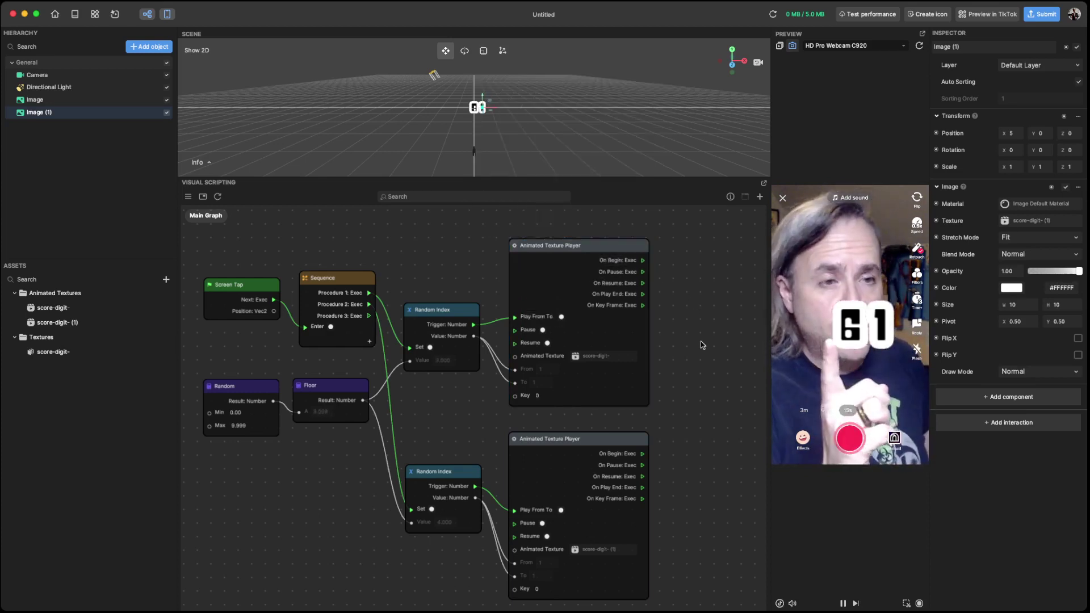
pyautogui.moveTo(700, 341); pyautogui.dragTo(644, 353, button='middle')
pyautogui.rightClick(636, 285)
pyautogui.click(653, 293)
pyautogui.write('if')
pyautogui.press('Return')
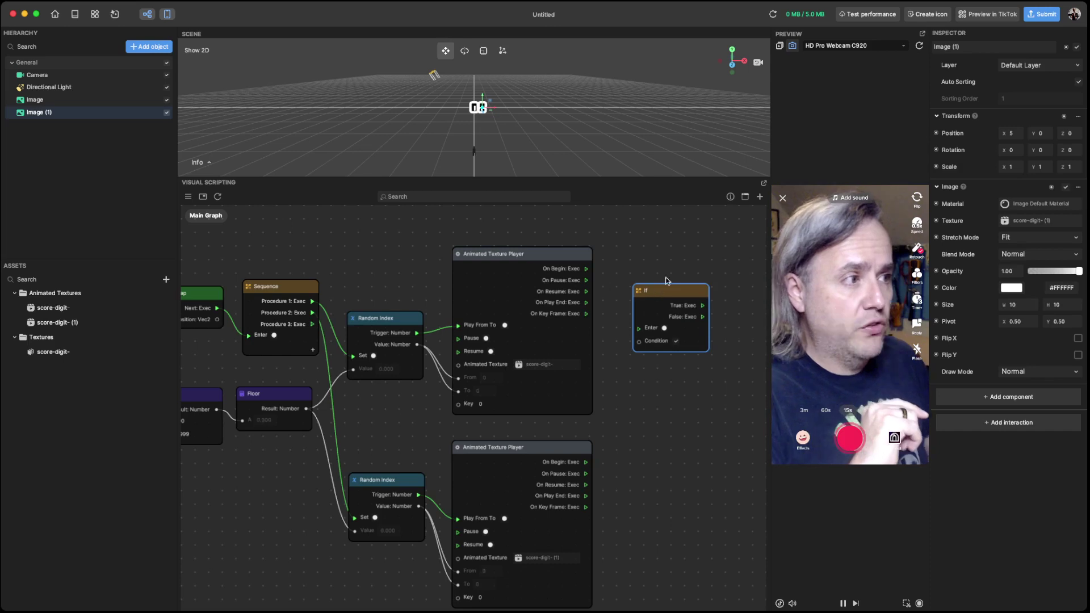
pyautogui.moveTo(665, 288); pyautogui.dragTo(650, 252)
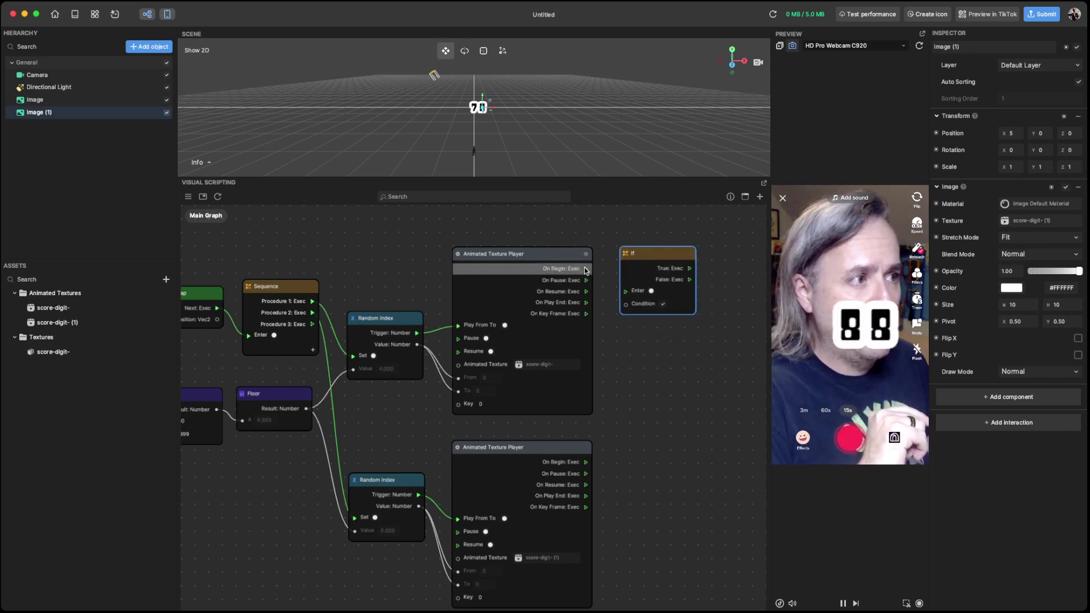
# Connect the first player's On Begin: Exec output to the If node's Enter
pyautogui.moveTo(587, 269); pyautogui.dragTo(626, 290)
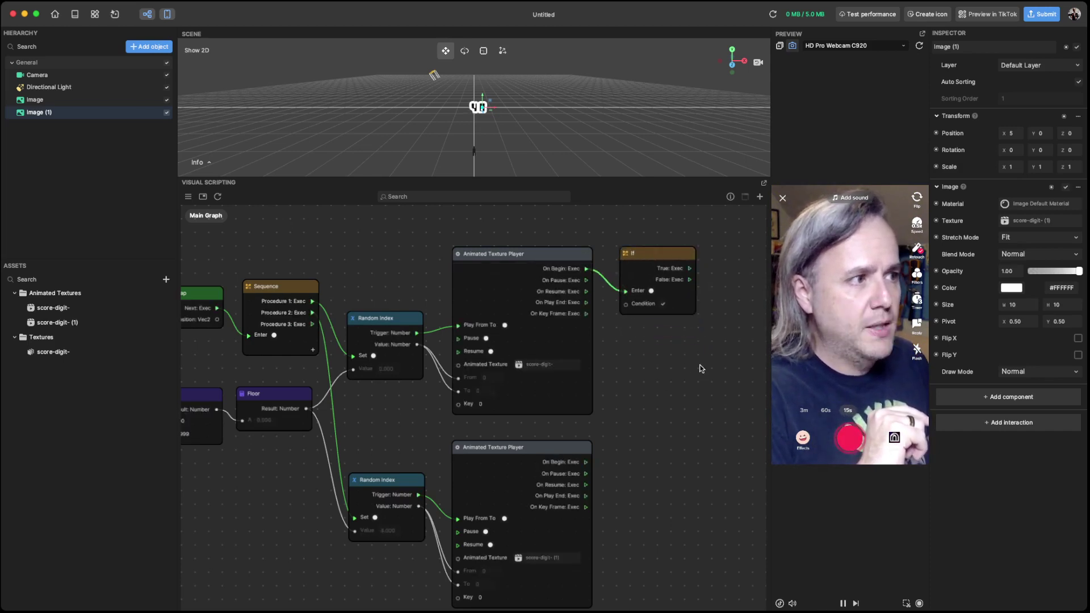
pyautogui.scroll(3, 628, 349)
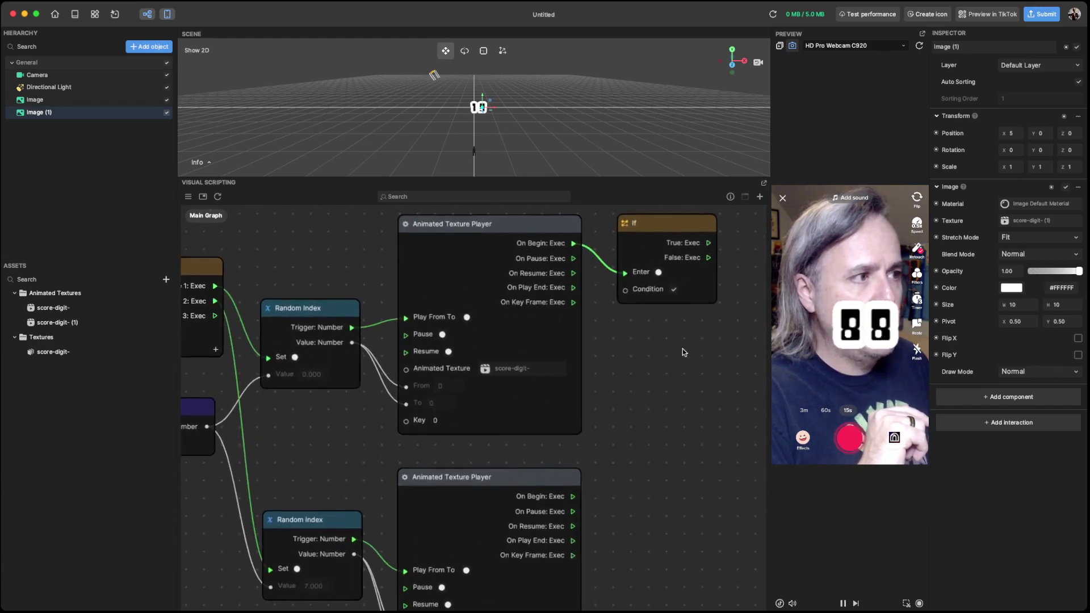
pyautogui.scroll(5, 652, 372)
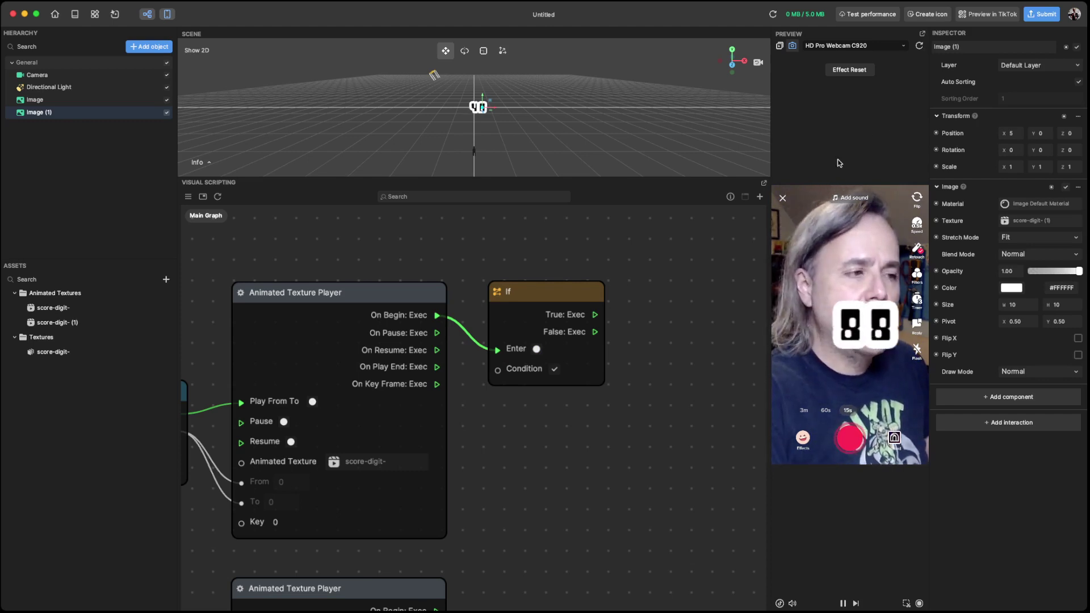
pyautogui.scroll(-3, 517, 498)
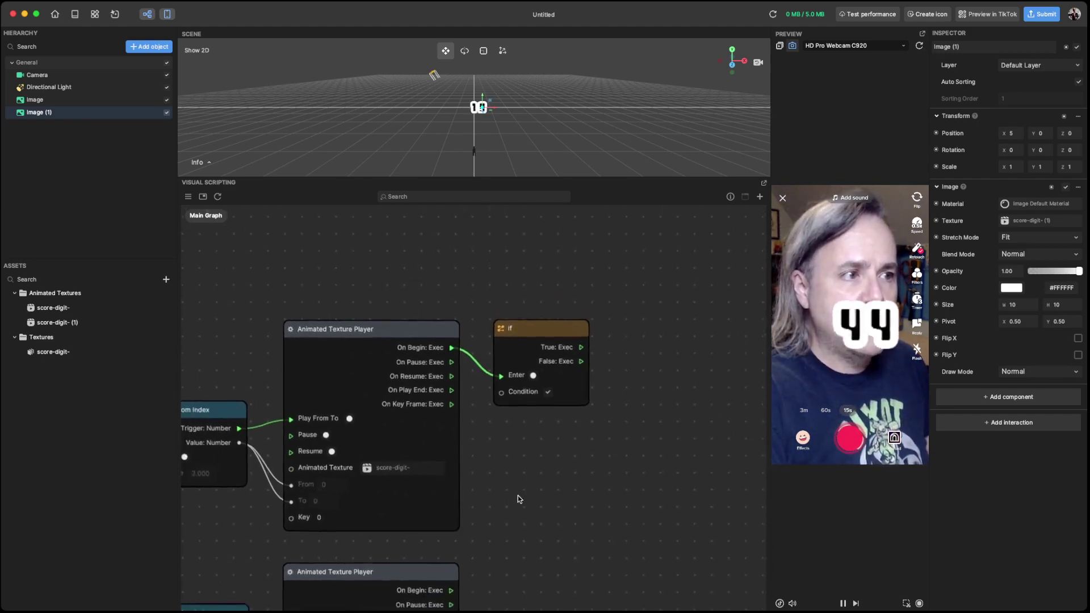
pyautogui.moveTo(526, 496); pyautogui.dragTo(585, 470)
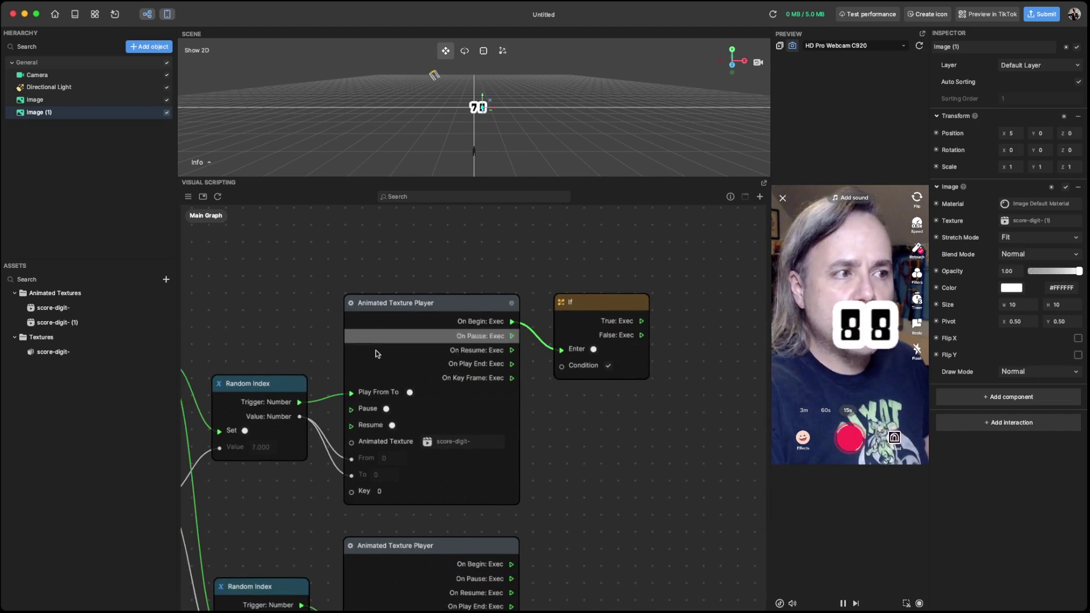
# Set the score-digit- animated texture's Loop Count to 0 in the Inspector
pyautogui.click(61, 308)
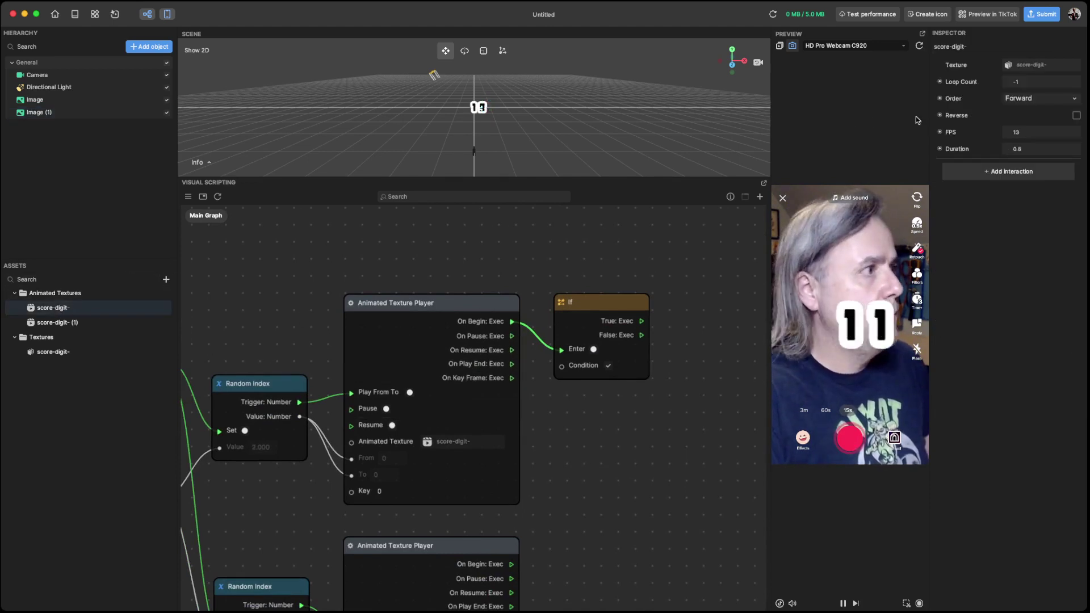
pyautogui.click(1036, 85)
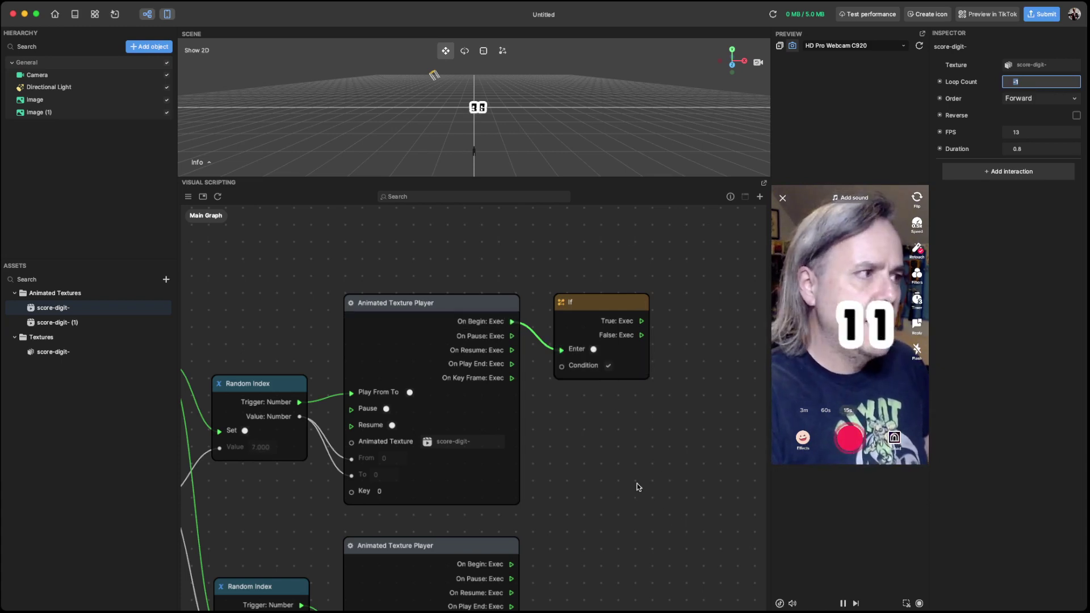
pyautogui.moveTo(641, 484); pyautogui.dragTo(682, 460)
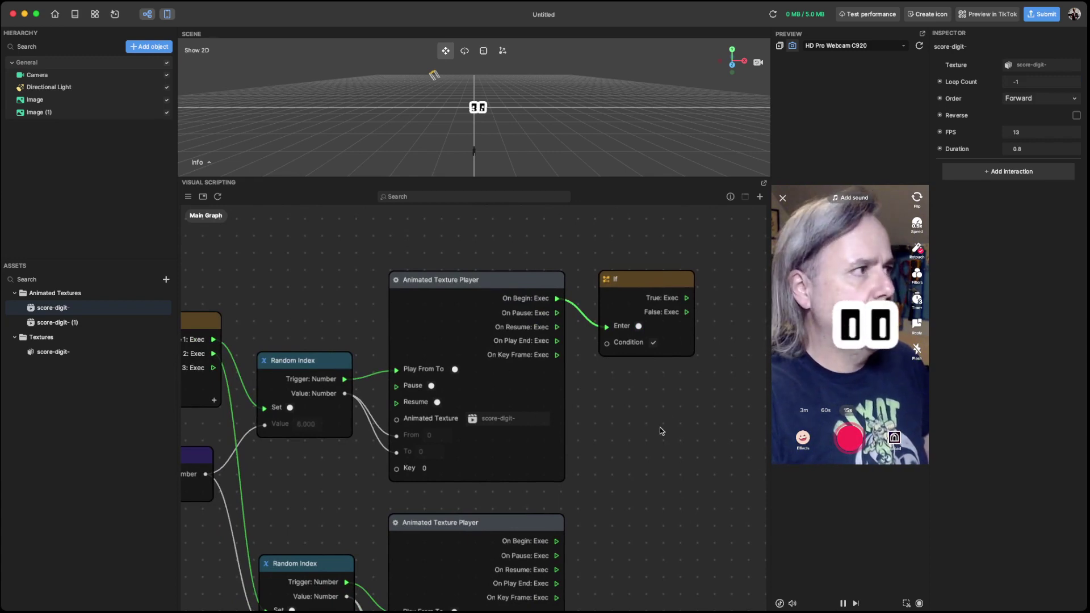
pyautogui.click(1030, 83)
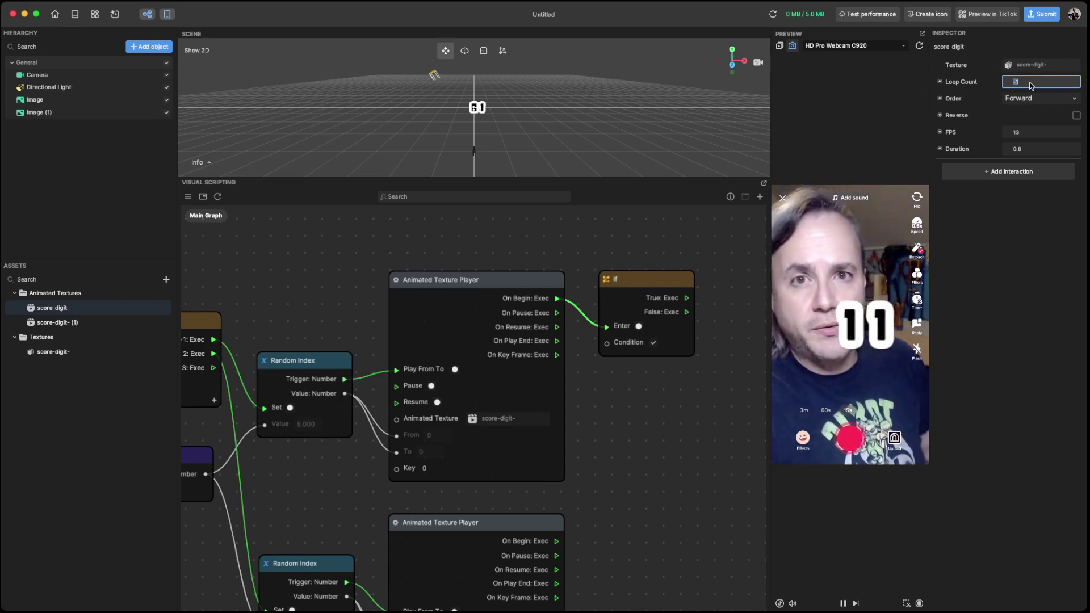
pyautogui.write('0')
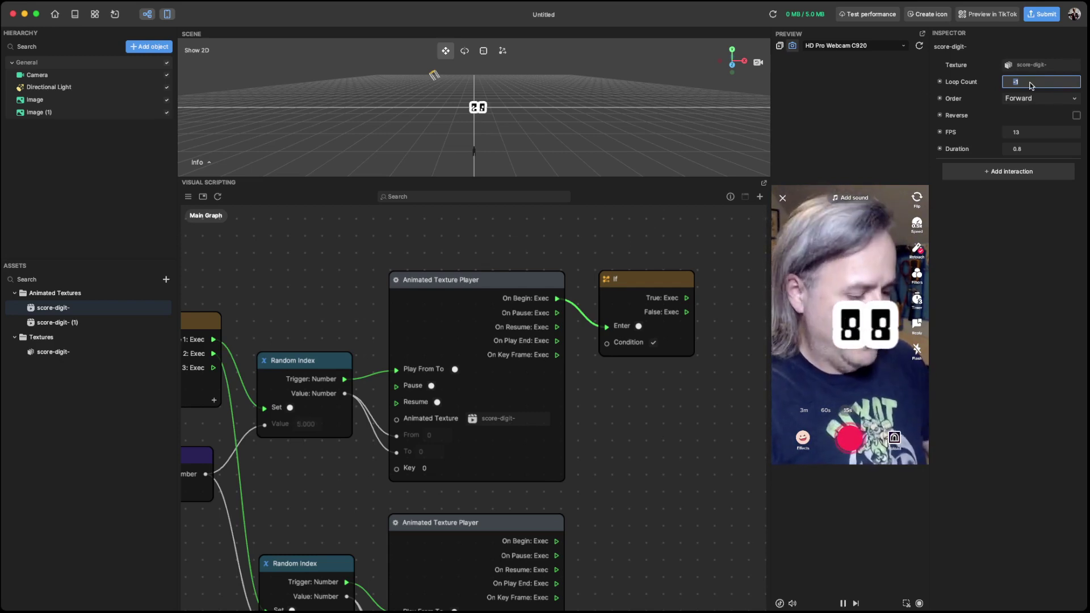
pyautogui.click(651, 424)
# Restart the preview effect twice to test the non-looping digits
pyautogui.moveTo(650, 425); pyautogui.dragTo(618, 429)
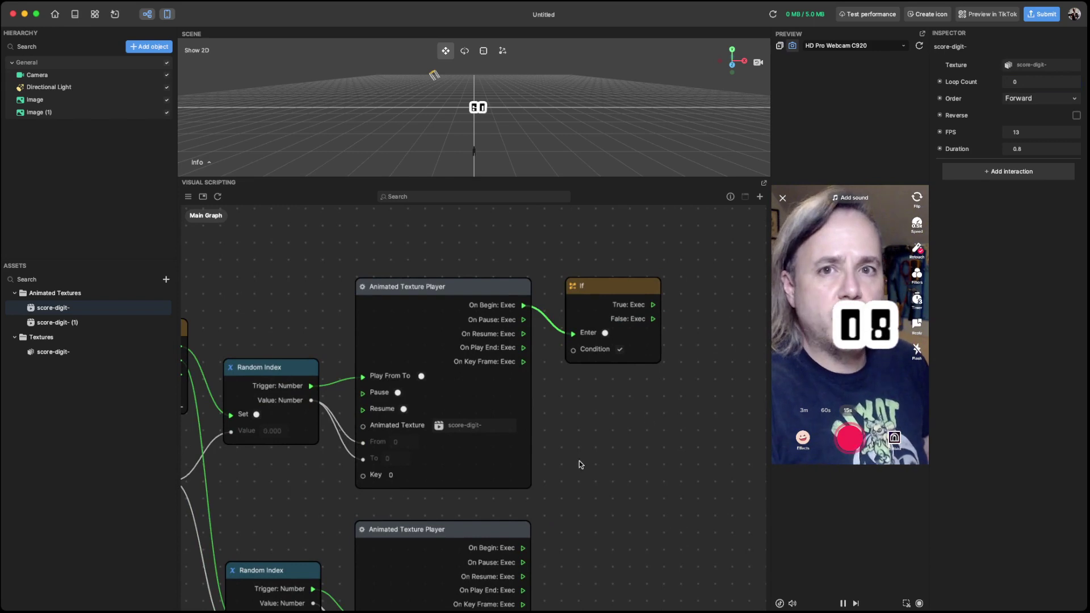
pyautogui.scroll(2, 578, 461)
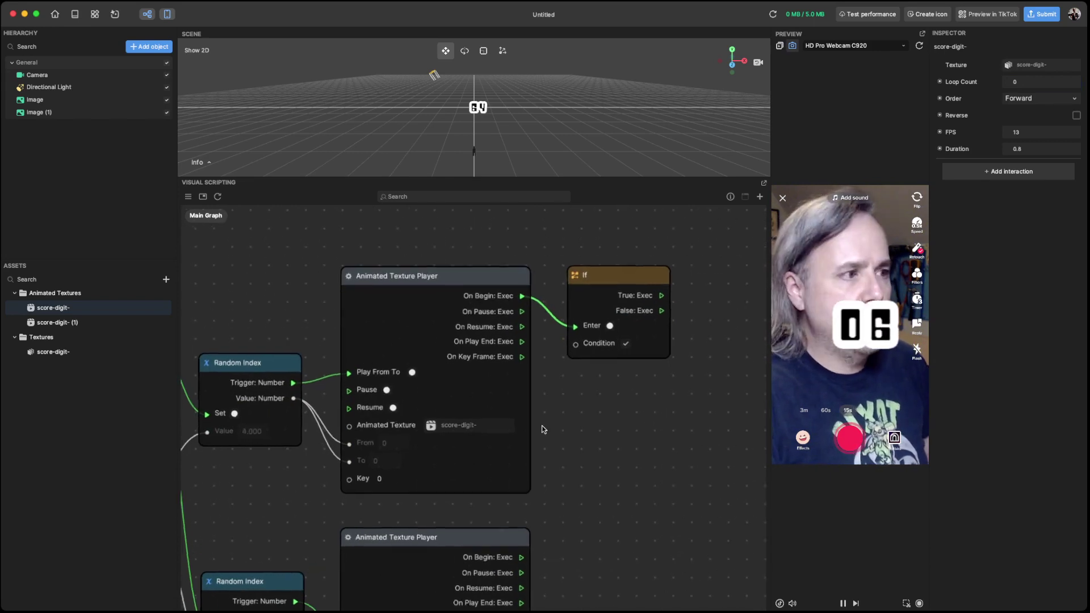
pyautogui.click(918, 47)
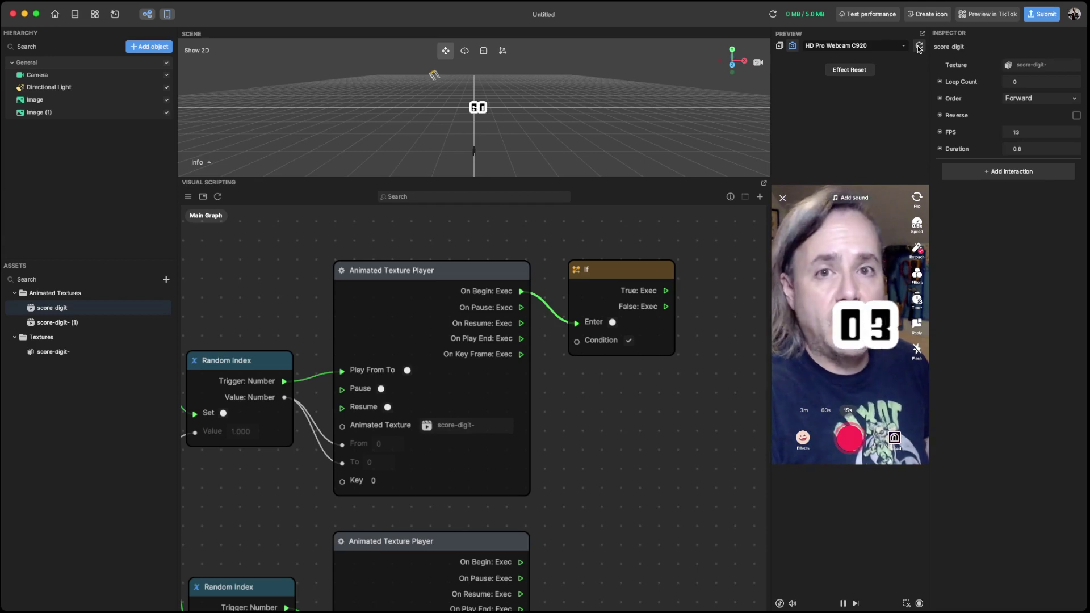
pyautogui.click(919, 48)
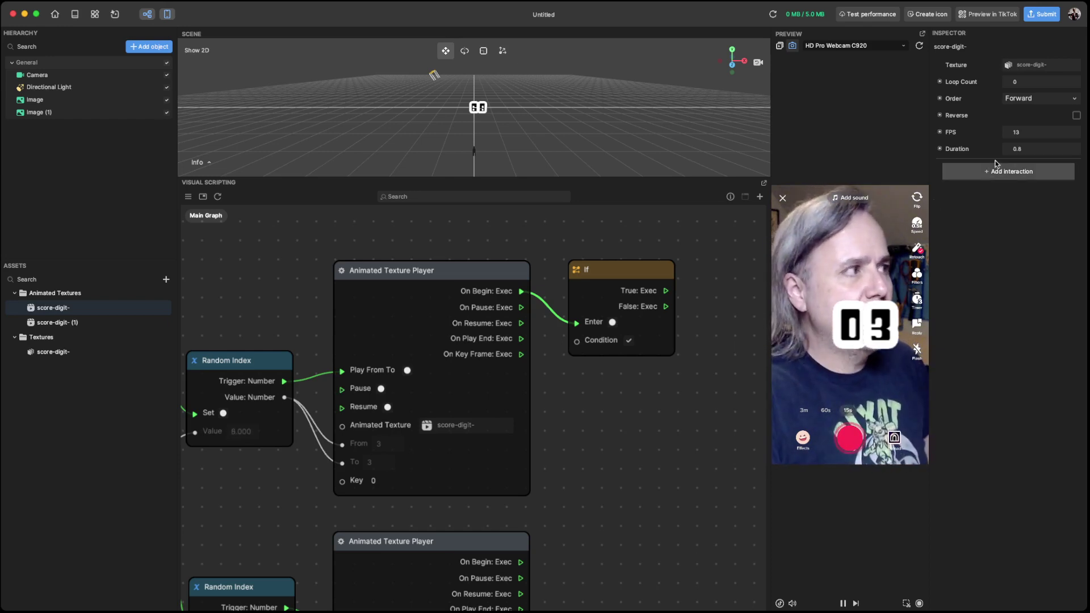
# Enter -1 in the score-digit- texture's Loop Count field in the Inspector
pyautogui.click(1031, 84)
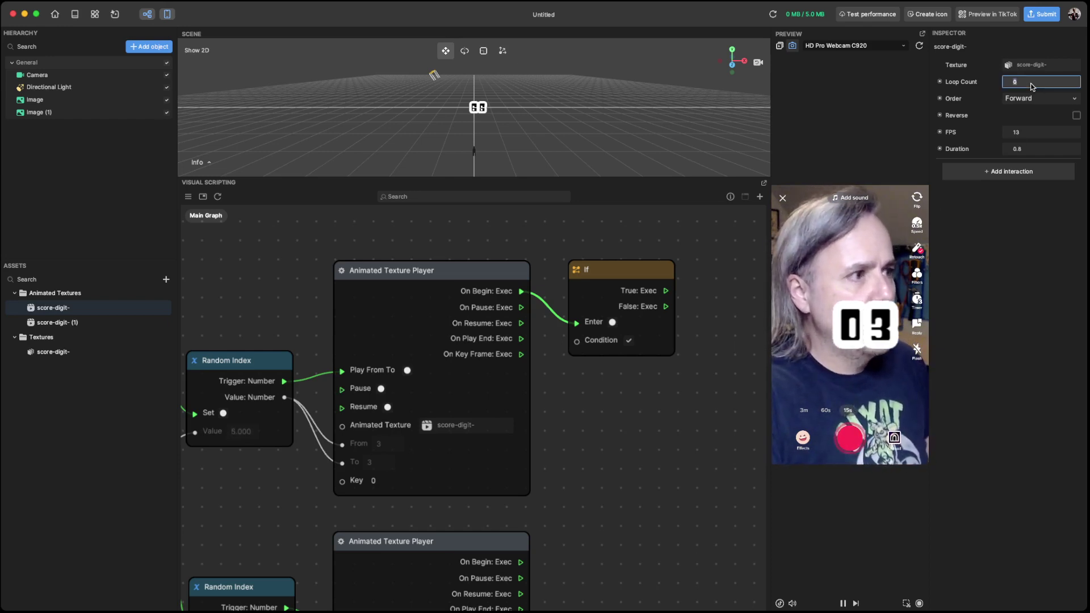
pyautogui.click(940, 82)
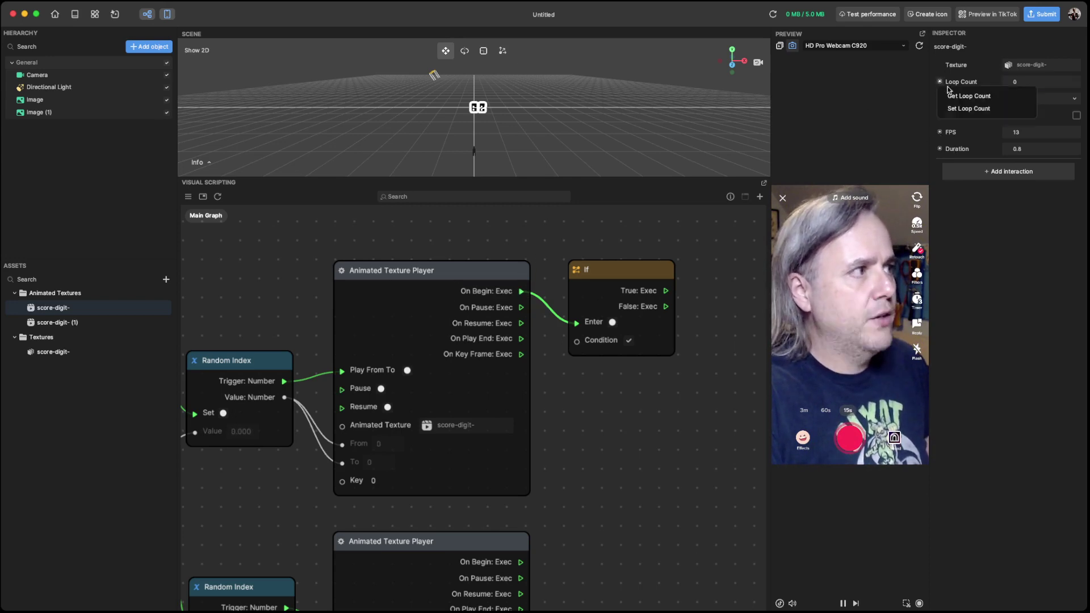
pyautogui.click(1039, 86)
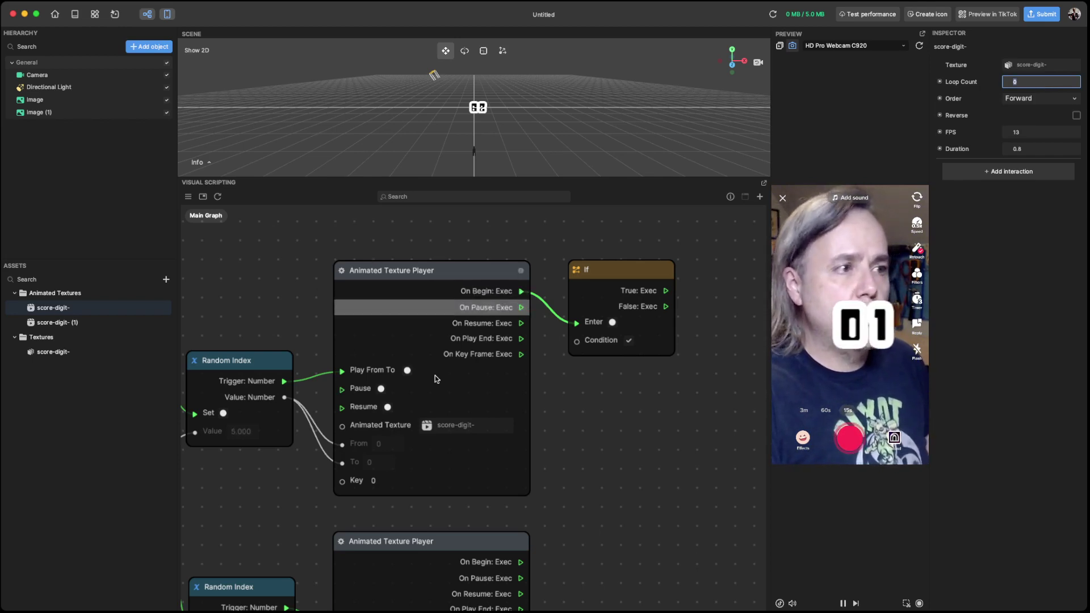
pyautogui.write('-1')
pyautogui.press('Tab')
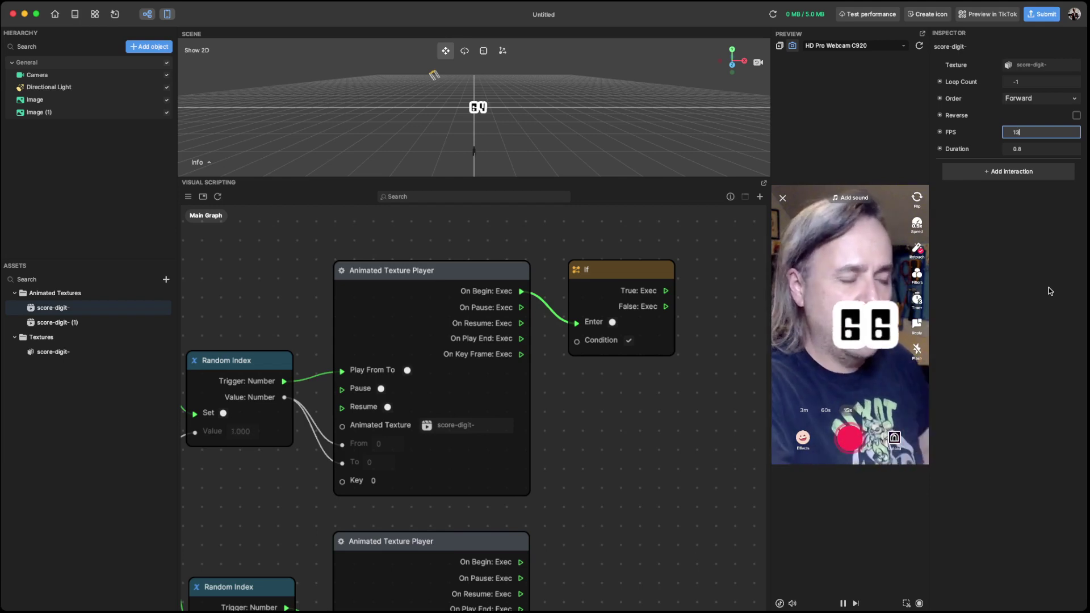
# Delete the If node from the graph
pyautogui.scroll(-1, 630, 445)
pyautogui.scroll(-1, 634, 451)
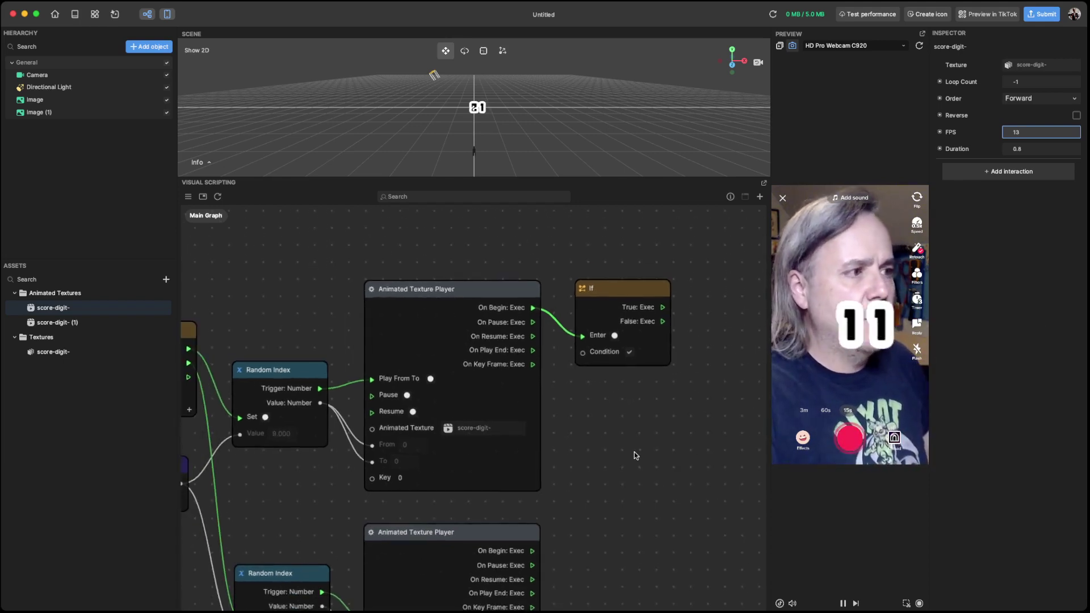
pyautogui.moveTo(624, 469); pyautogui.dragTo(639, 434)
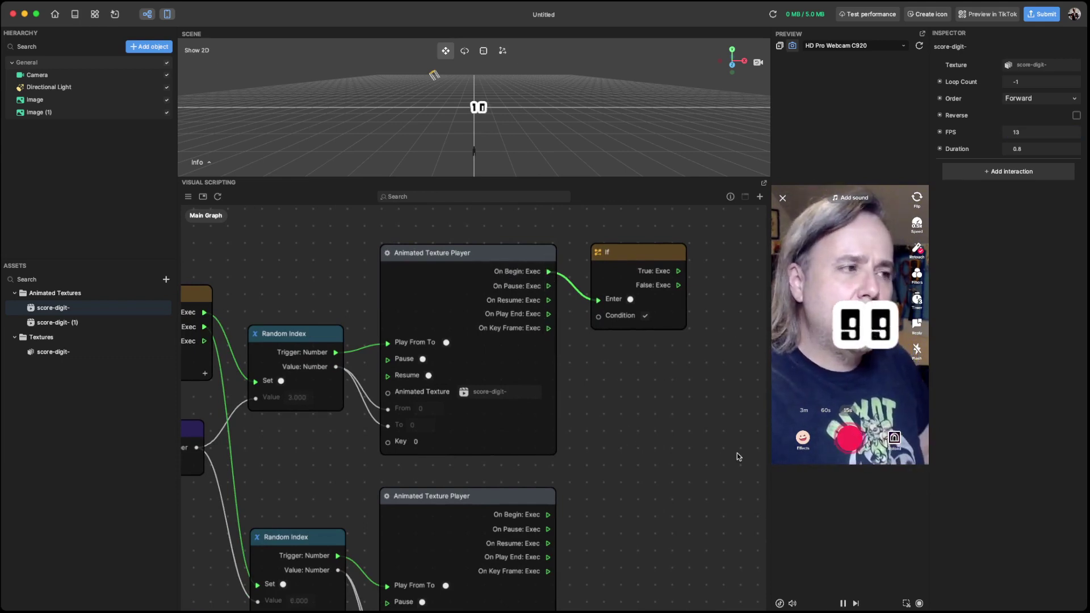
pyautogui.scroll(-1, 657, 424)
pyautogui.scroll(-1, 656, 427)
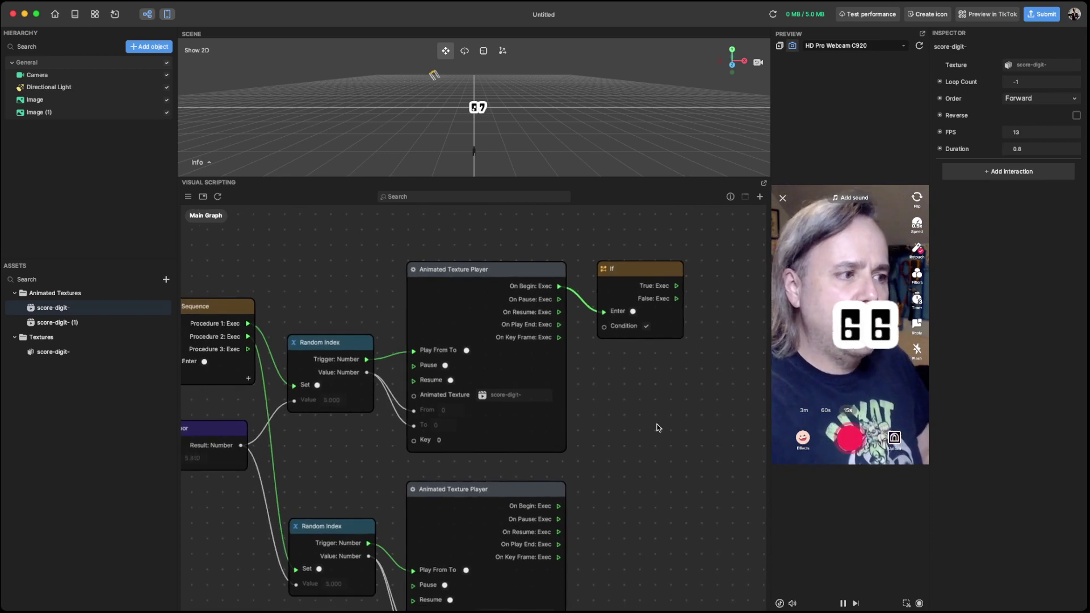
pyautogui.scroll(1, 632, 350)
pyautogui.scroll(-1, 617, 413)
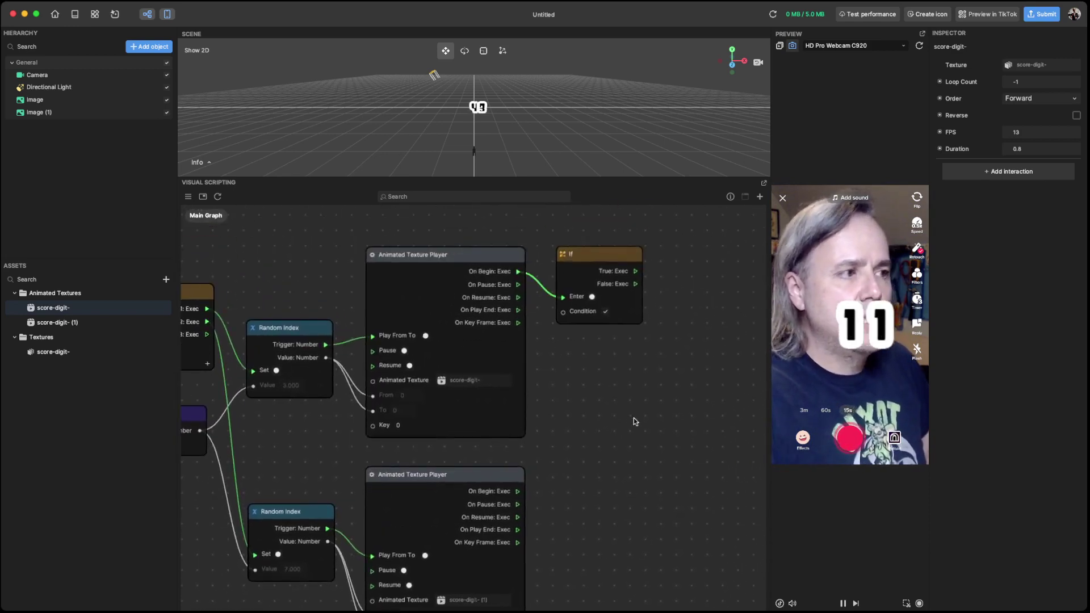
pyautogui.click(597, 259)
pyautogui.press('BackSpace')
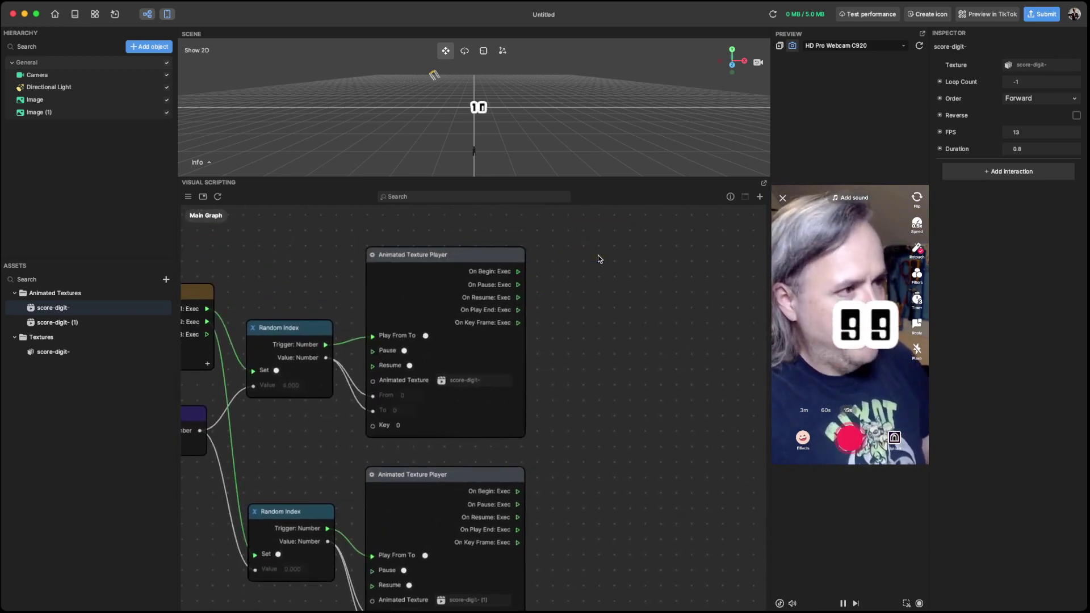
# Wire the top player's On Begin: Exec into the second Random Index's Set input
pyautogui.moveTo(560, 417); pyautogui.dragTo(641, 406)
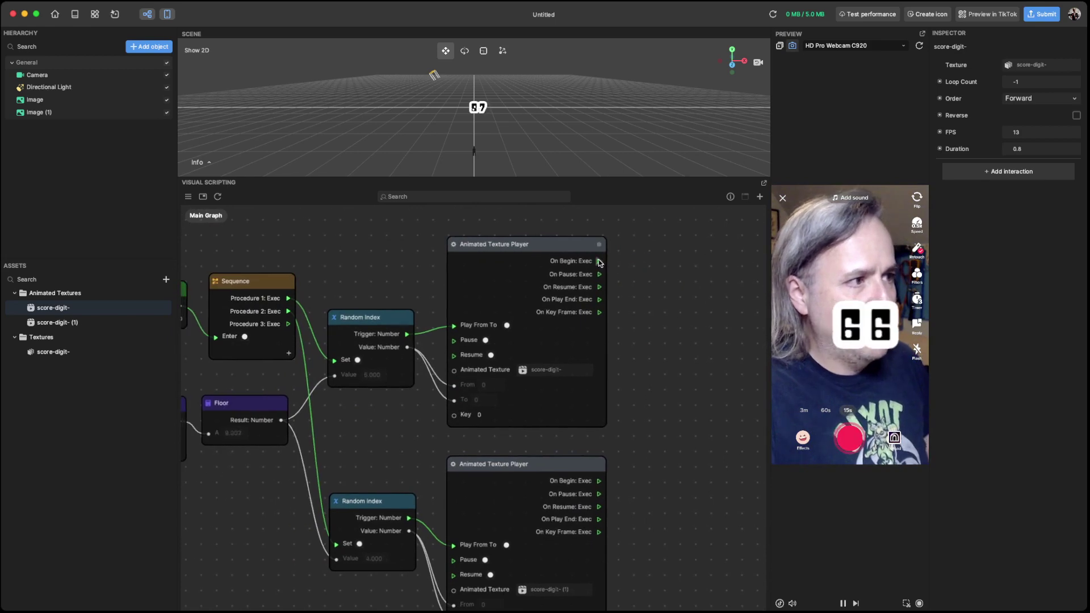
pyautogui.moveTo(599, 261); pyautogui.dragTo(336, 543)
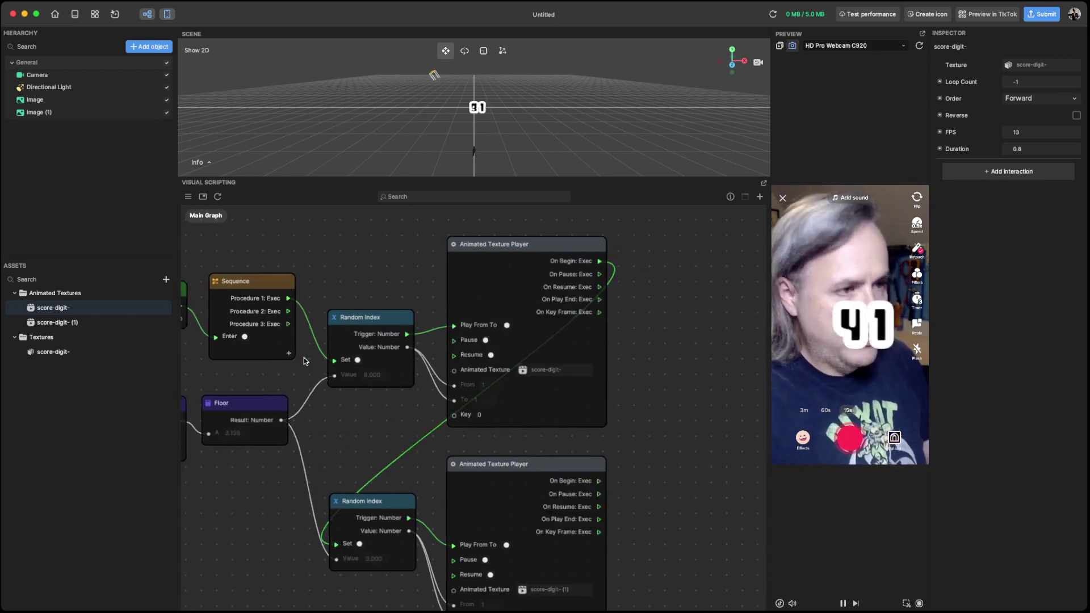
pyautogui.scroll(-2, 680, 427)
pyautogui.scroll(2, 680, 426)
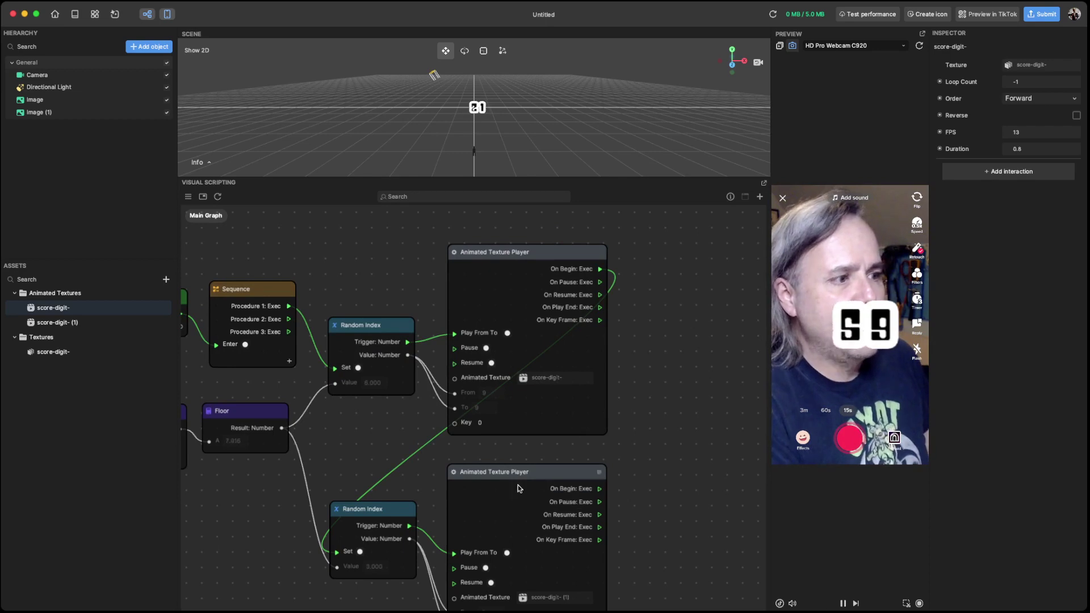
pyautogui.click(549, 472)
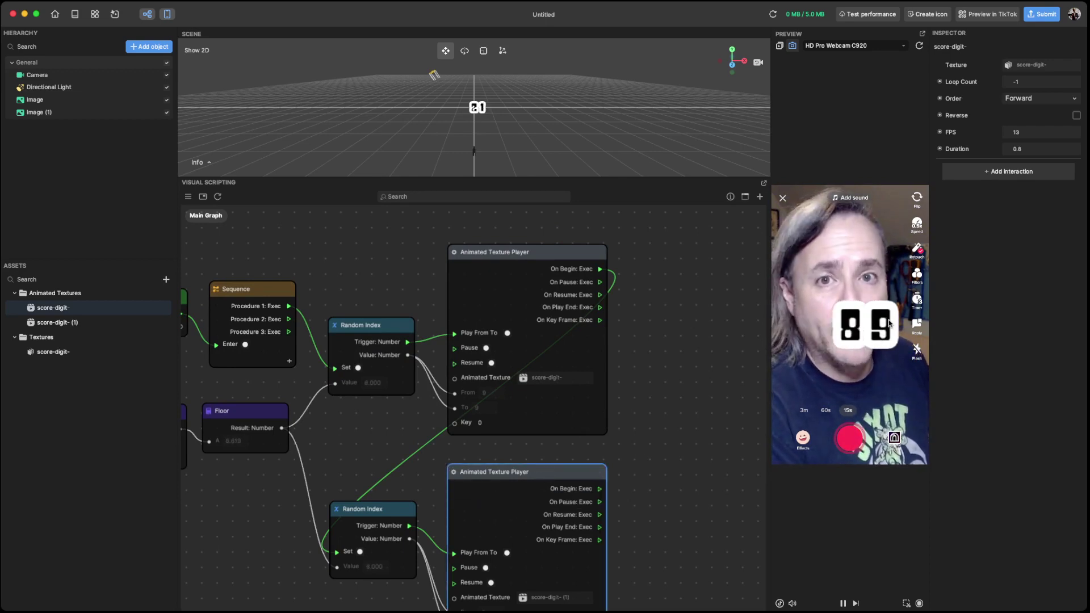
pyautogui.scroll(-5, 682, 476)
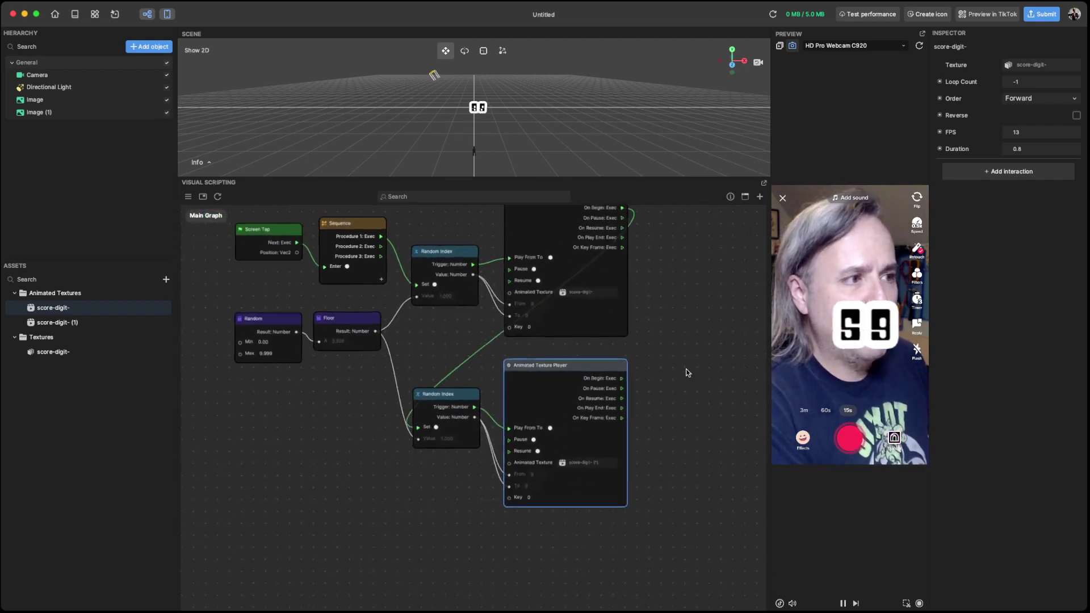
# Copy the lower Random Index and player pair, chaining the middle player's On Begin into the copy's Set
pyautogui.scroll(-3, 664, 436)
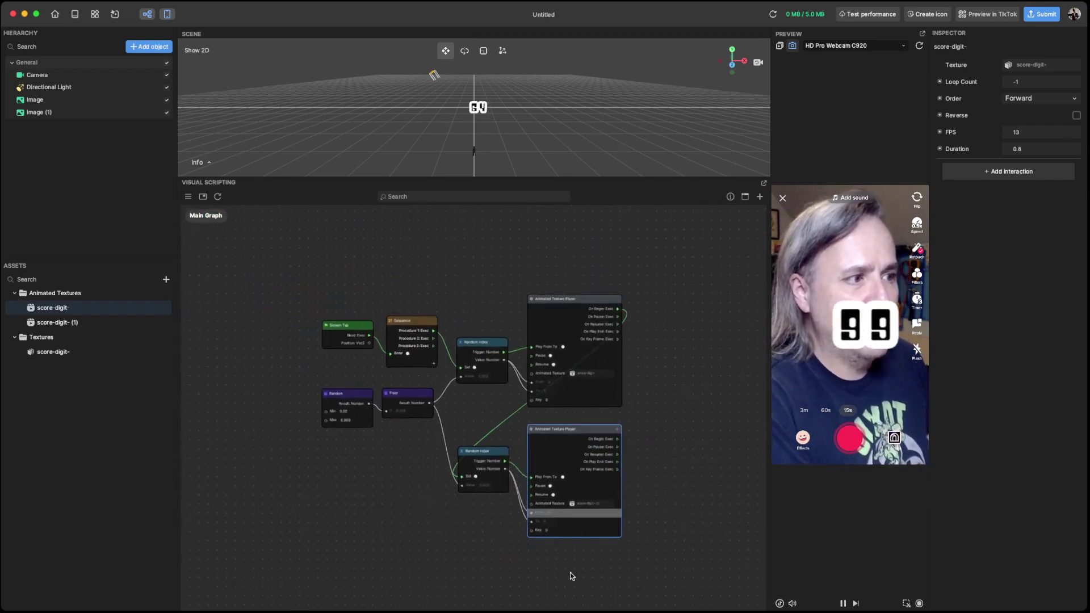
pyautogui.moveTo(569, 583); pyautogui.dragTo(454, 437)
pyautogui.hotkey('ctrl', 'c')
pyautogui.hotkey('ctrl', 'v')
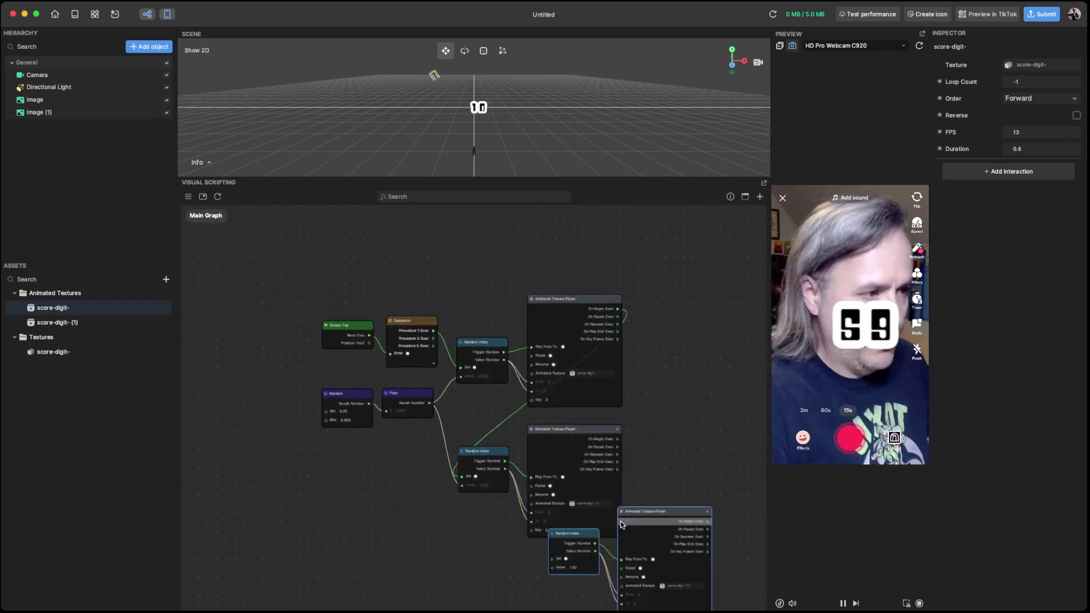
pyautogui.scroll(-3, 682, 414)
pyautogui.moveTo(673, 444); pyautogui.dragTo(579, 491)
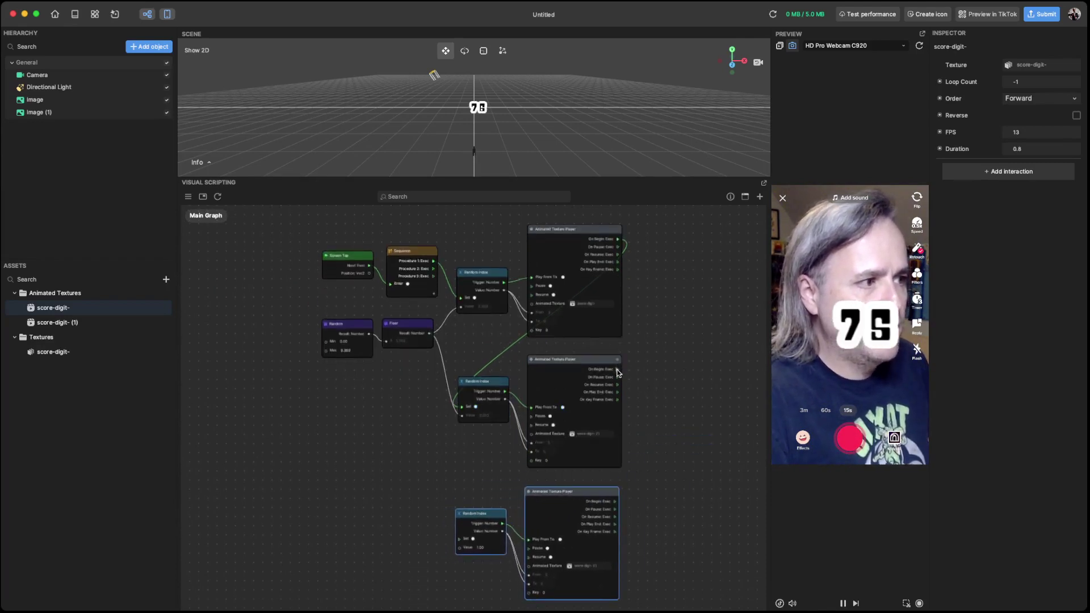
pyautogui.moveTo(618, 373); pyautogui.dragTo(520, 528)
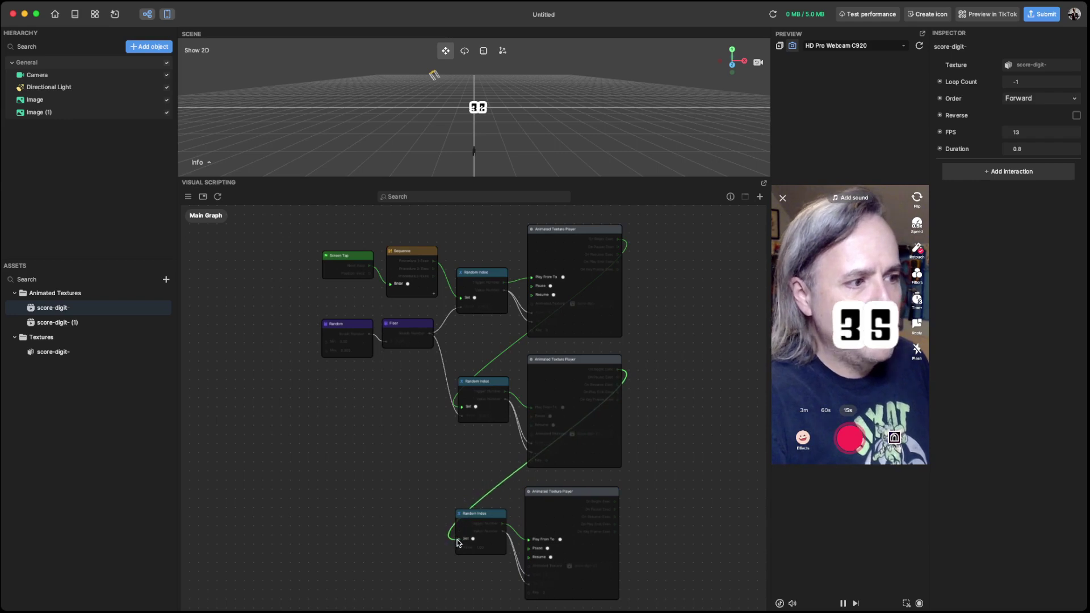
pyautogui.moveTo(458, 542); pyautogui.dragTo(459, 539)
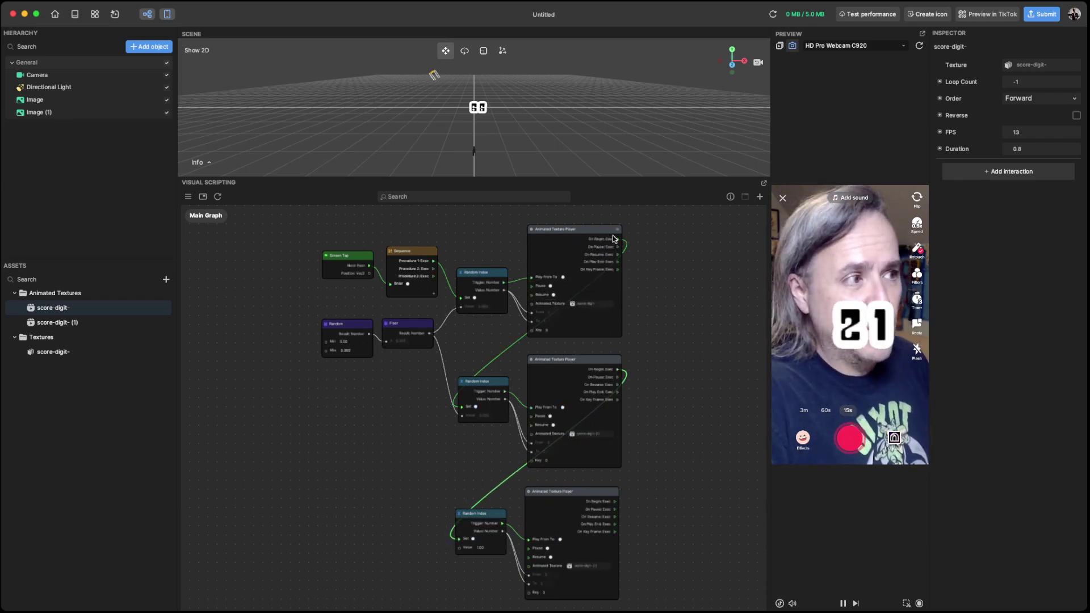
# Delete the bottom Random Index, the third player and the chain link
pyautogui.moveTo(619, 238); pyautogui.dragTo(456, 408)
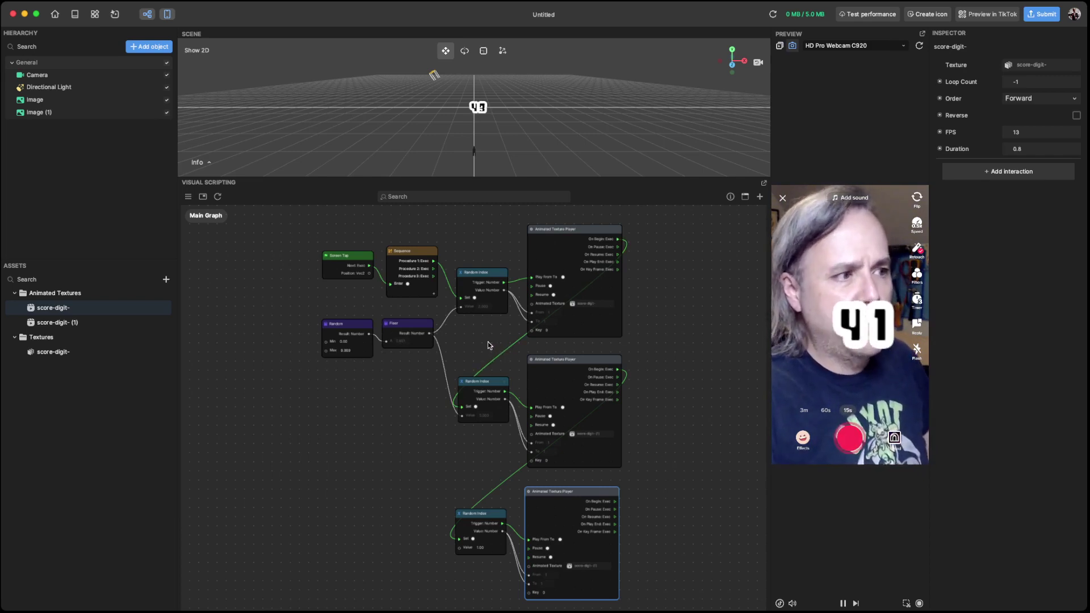
pyautogui.moveTo(489, 343); pyautogui.dragTo(515, 367)
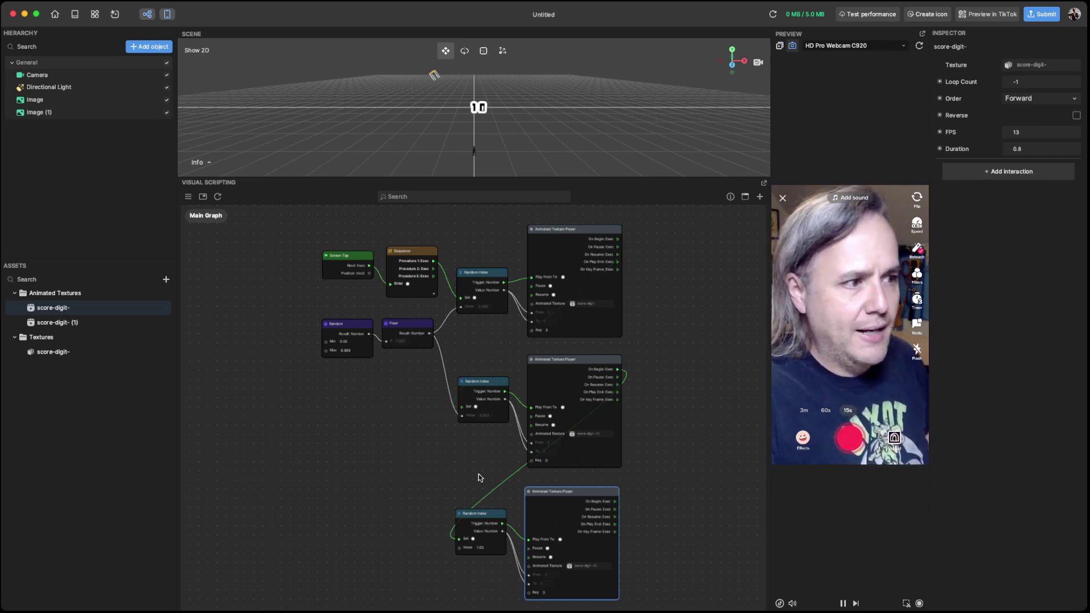
pyautogui.moveTo(461, 488); pyautogui.dragTo(597, 570)
pyautogui.press('BackSpace')
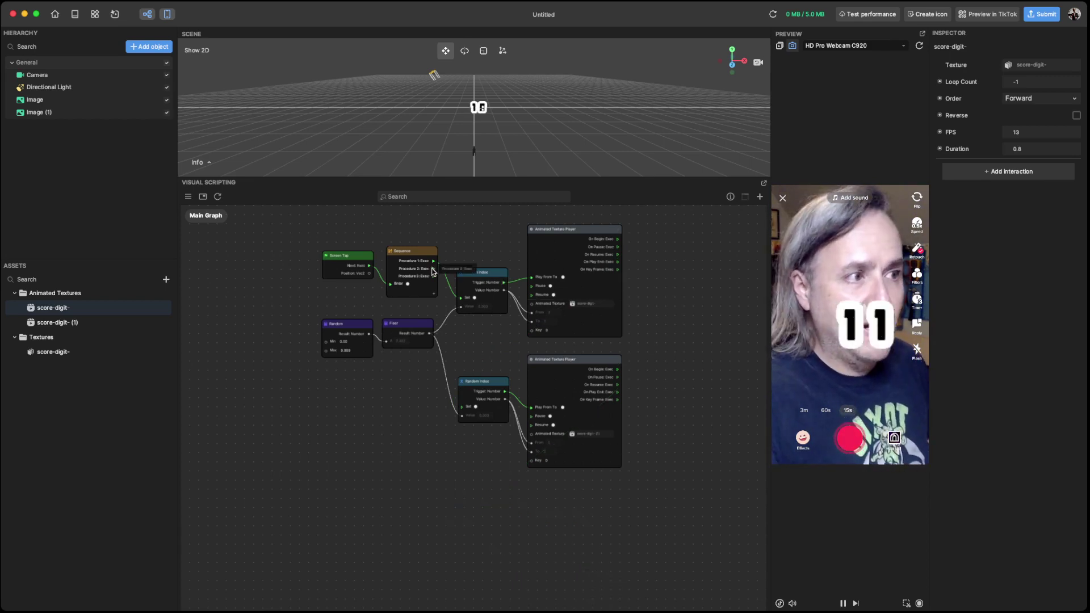
# Wire the Sequence's Procedure 2: Exec into the bottom Random Index's Set
pyautogui.moveTo(433, 272); pyautogui.dragTo(461, 408)
pyautogui.moveTo(469, 332); pyautogui.dragTo(489, 384)
pyautogui.scroll(5, 471, 361)
# Tap the preview eight times, getting a new random two-digit number each time, ending on 87
pyautogui.click(847, 261)
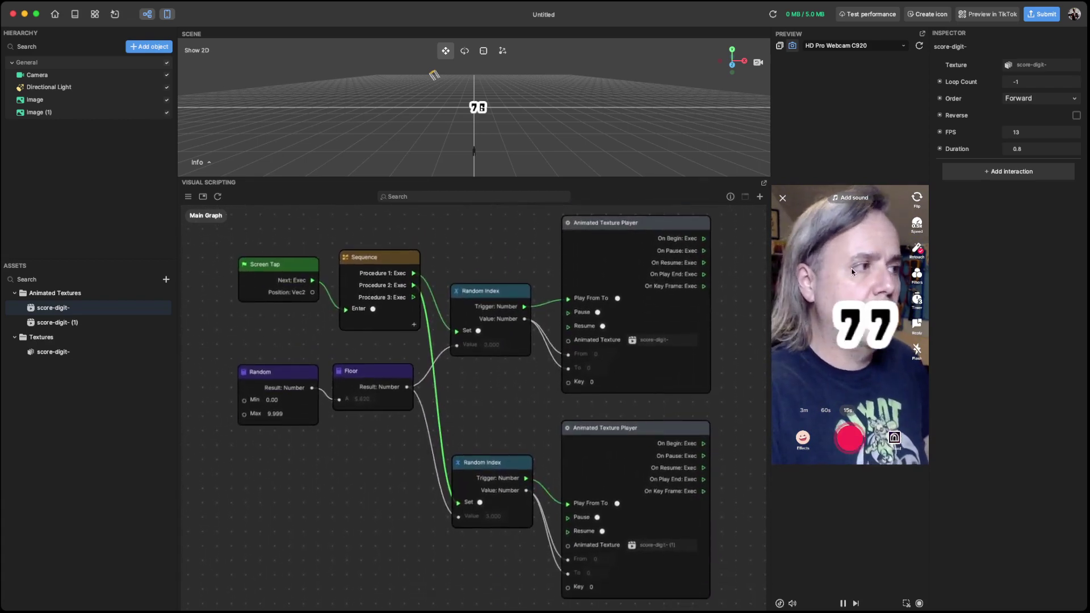
pyautogui.click(844, 268)
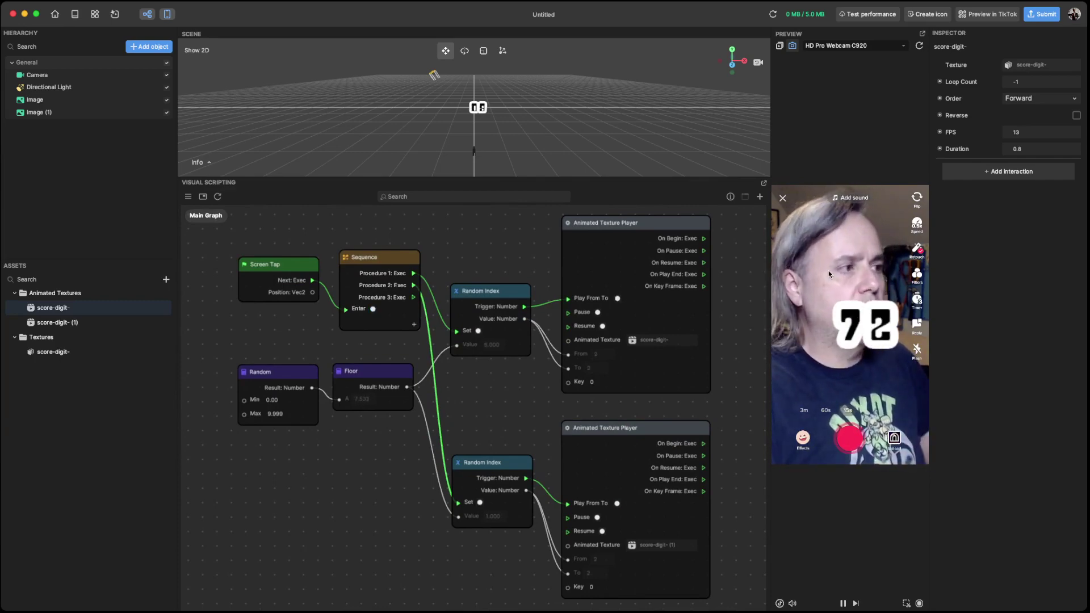
pyautogui.click(829, 270)
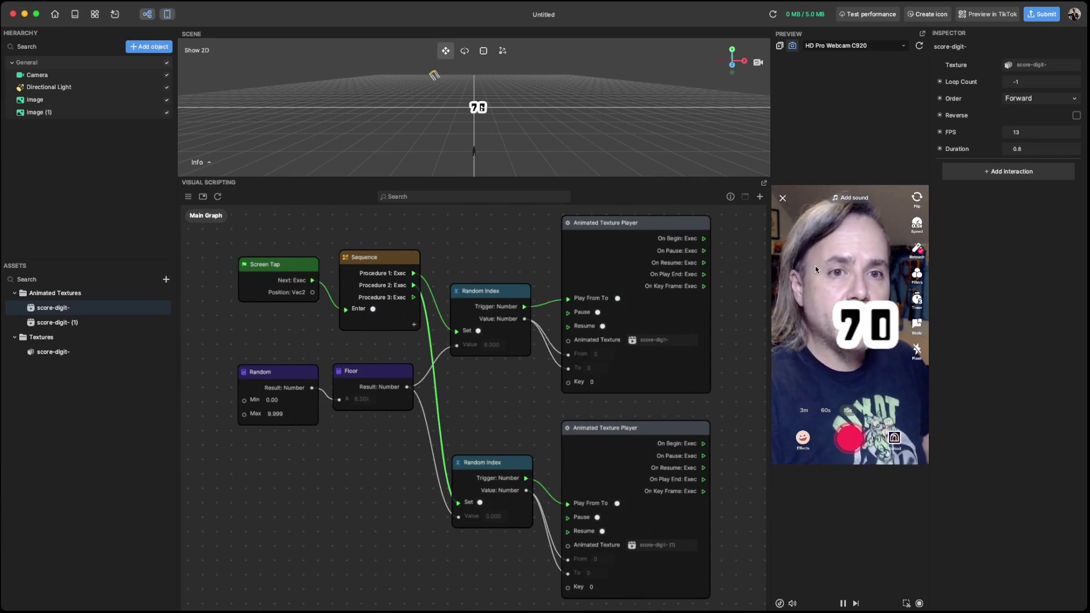
pyautogui.click(815, 265)
pyautogui.click(810, 265)
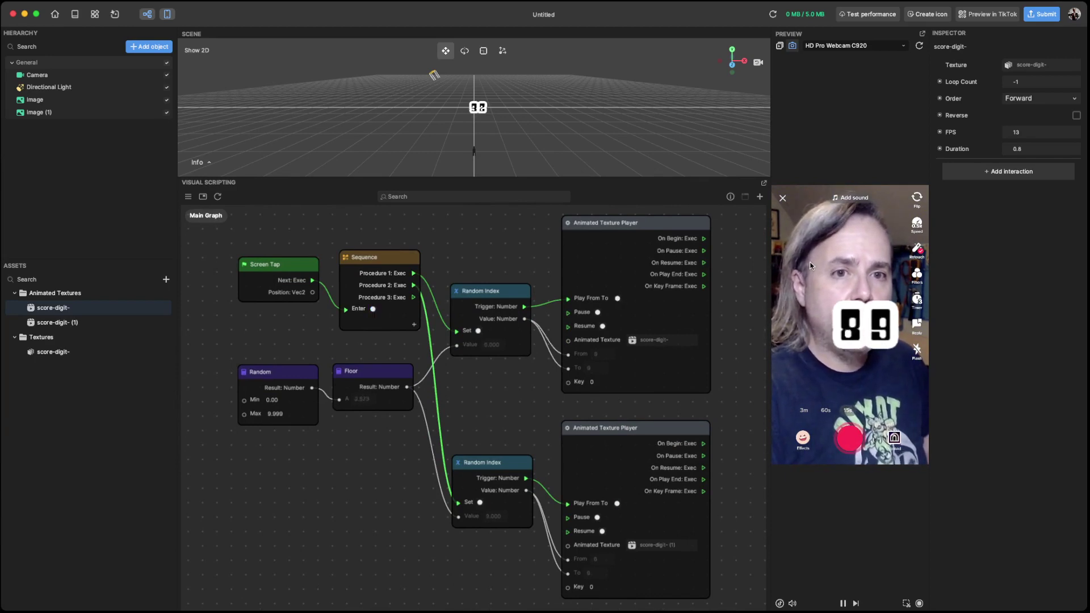
pyautogui.click(810, 265)
pyautogui.click(811, 261)
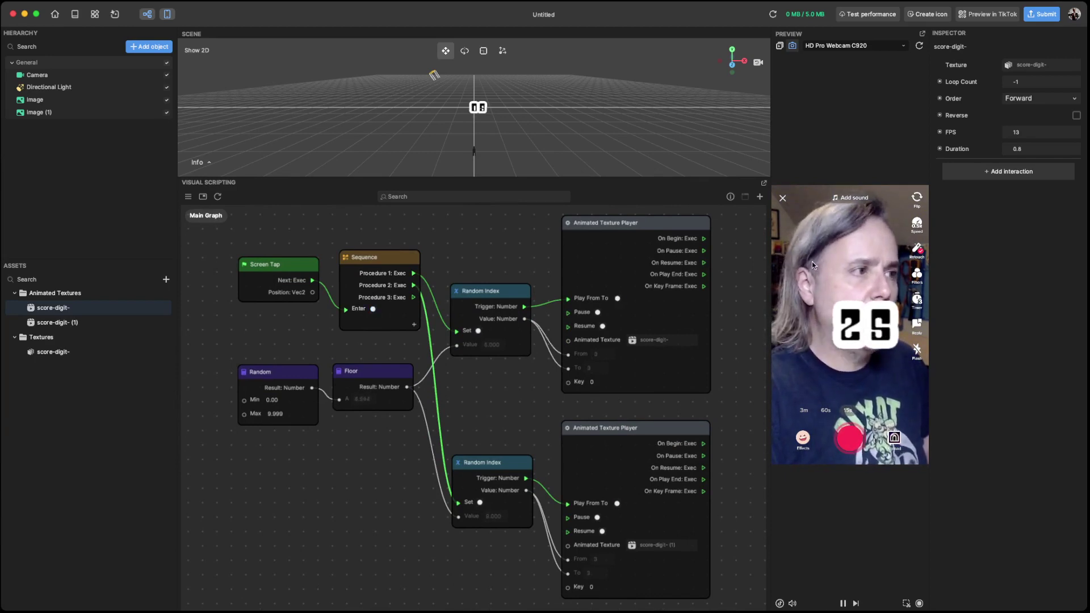
pyautogui.click(831, 272)
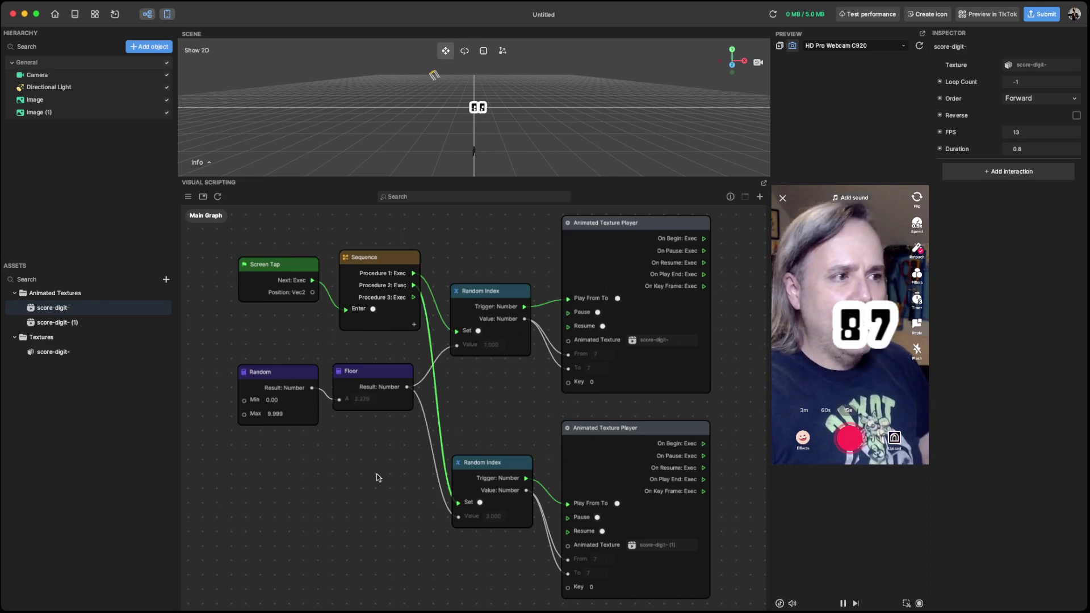
pyautogui.scroll(-2, 378, 477)
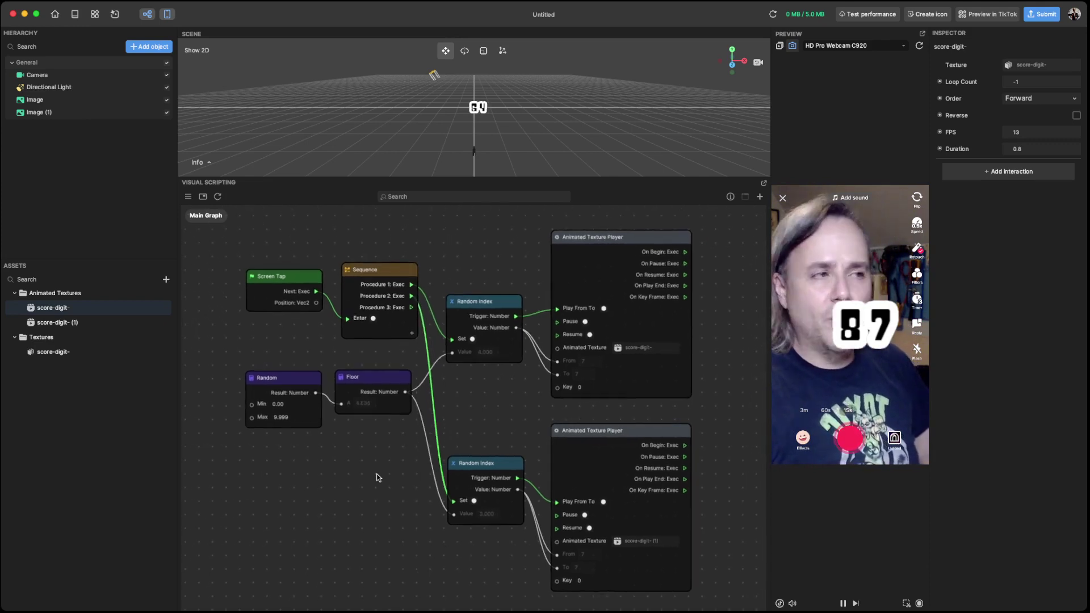